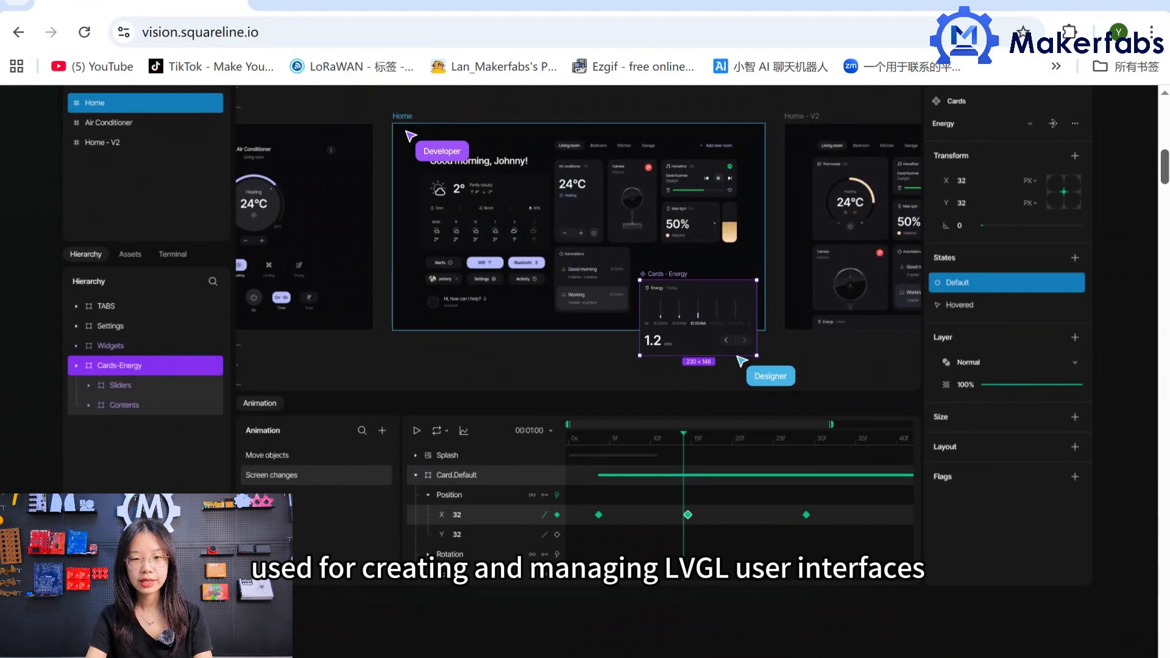
Read through the feature sections on the SquareLine Vision website and the LVGL interactive demos page.
{"action": "scroll", "coordinate": [579, 329], "scroll_direction": "down", "scroll_amount": 6}
{"action": "scroll", "coordinate": [579, 329], "scroll_direction": "down", "scroll_amount": 3}
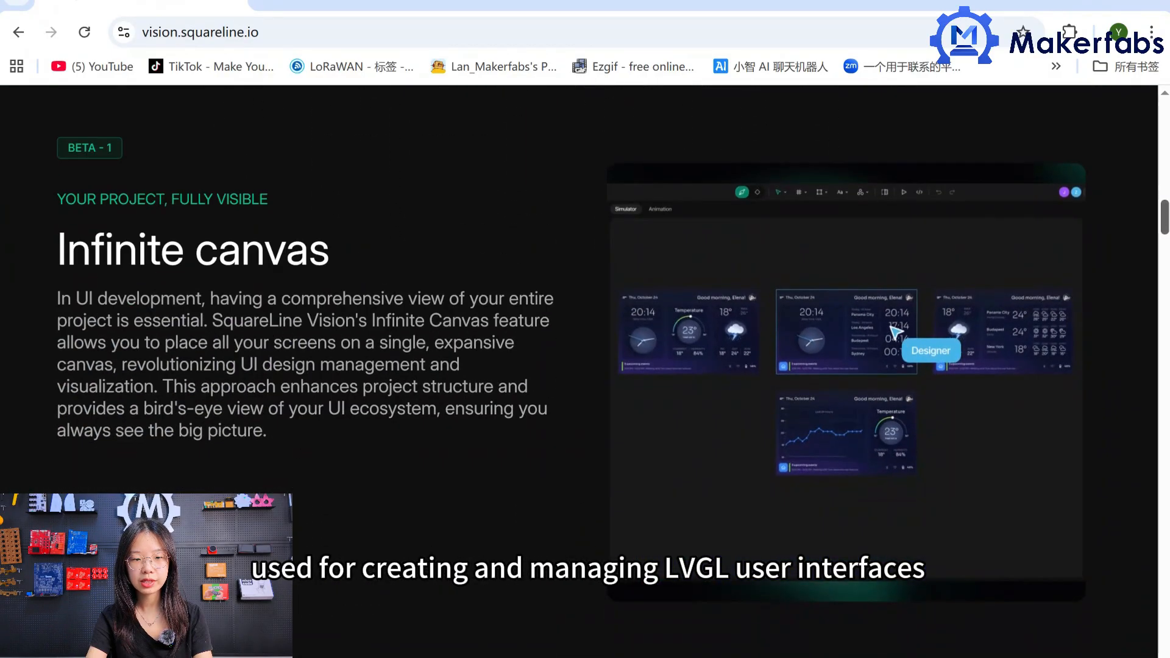
{"action": "scroll", "coordinate": [579, 329], "scroll_direction": "down", "scroll_amount": 8}
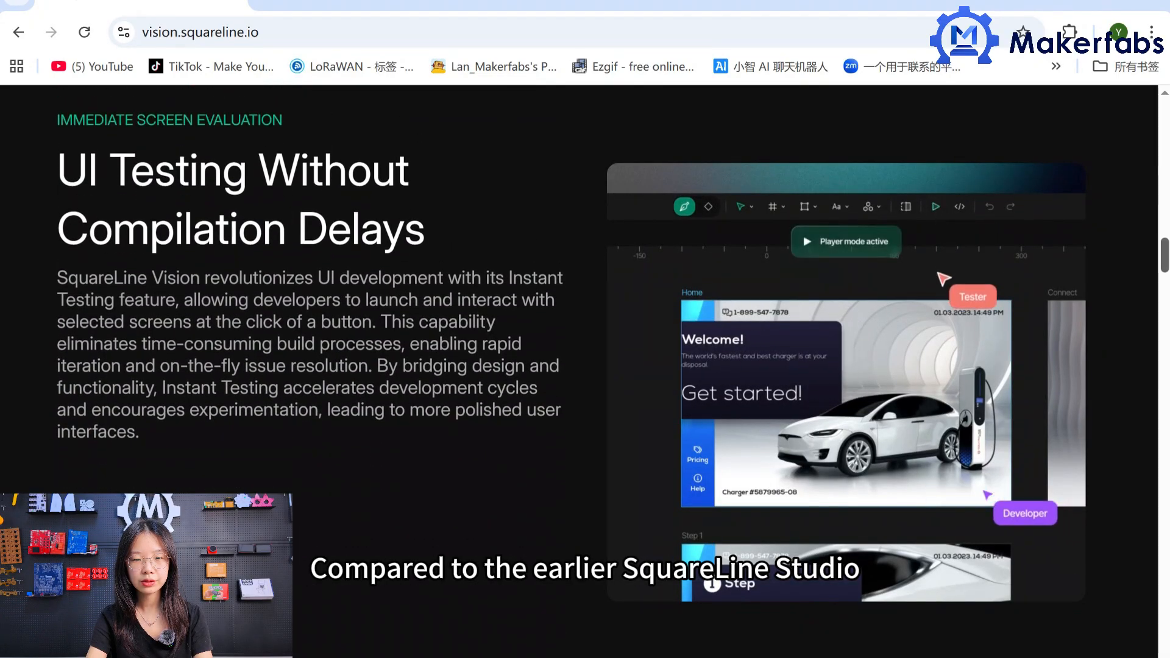
{"action": "scroll", "coordinate": [579, 329], "scroll_direction": "down", "scroll_amount": 2}
{"action": "scroll", "coordinate": [578, 330], "scroll_direction": "down", "scroll_amount": 6}
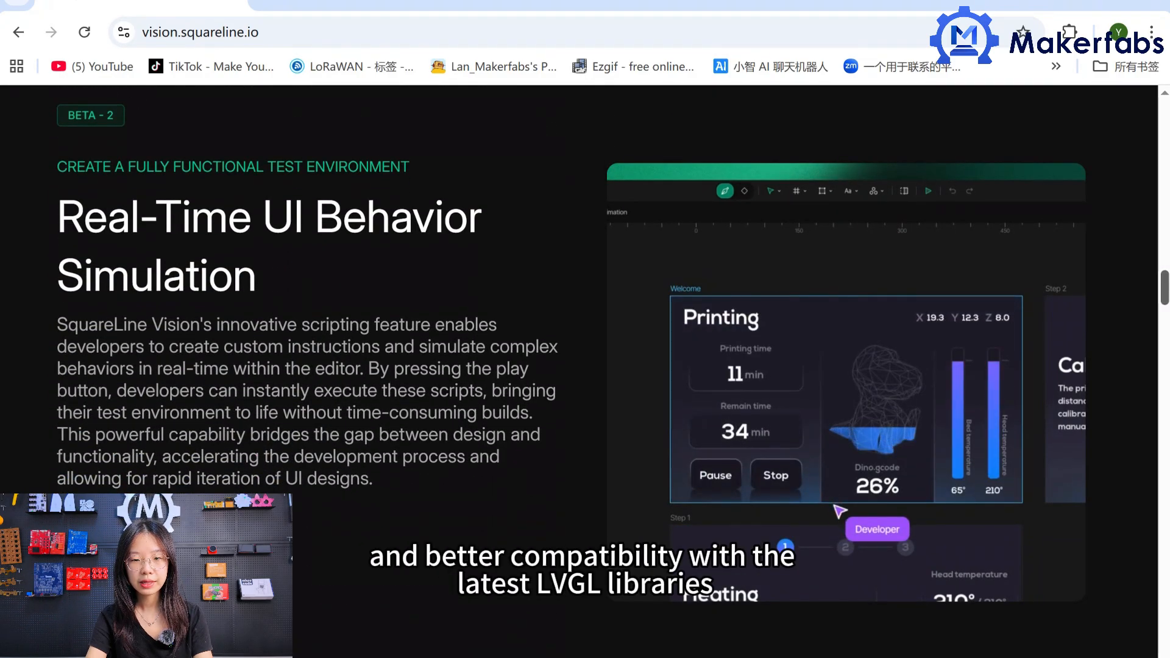
{"action": "scroll", "coordinate": [579, 329], "scroll_direction": "down", "scroll_amount": 5}
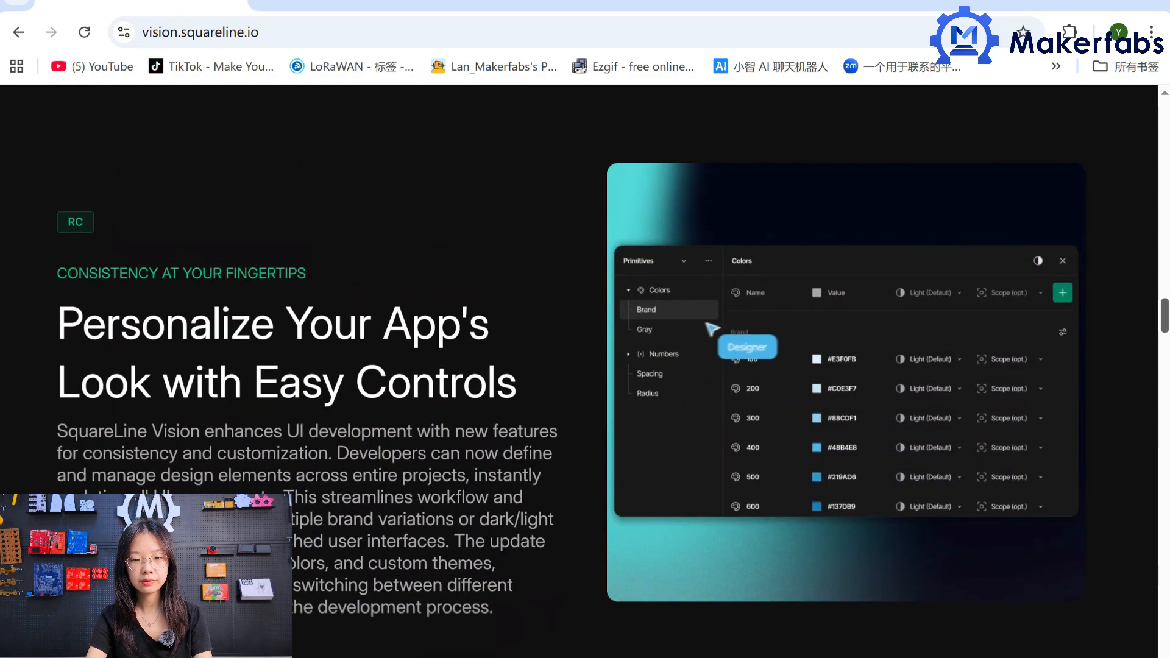
{"action": "scroll", "coordinate": [585, 365], "scroll_direction": "down", "scroll_amount": 5}
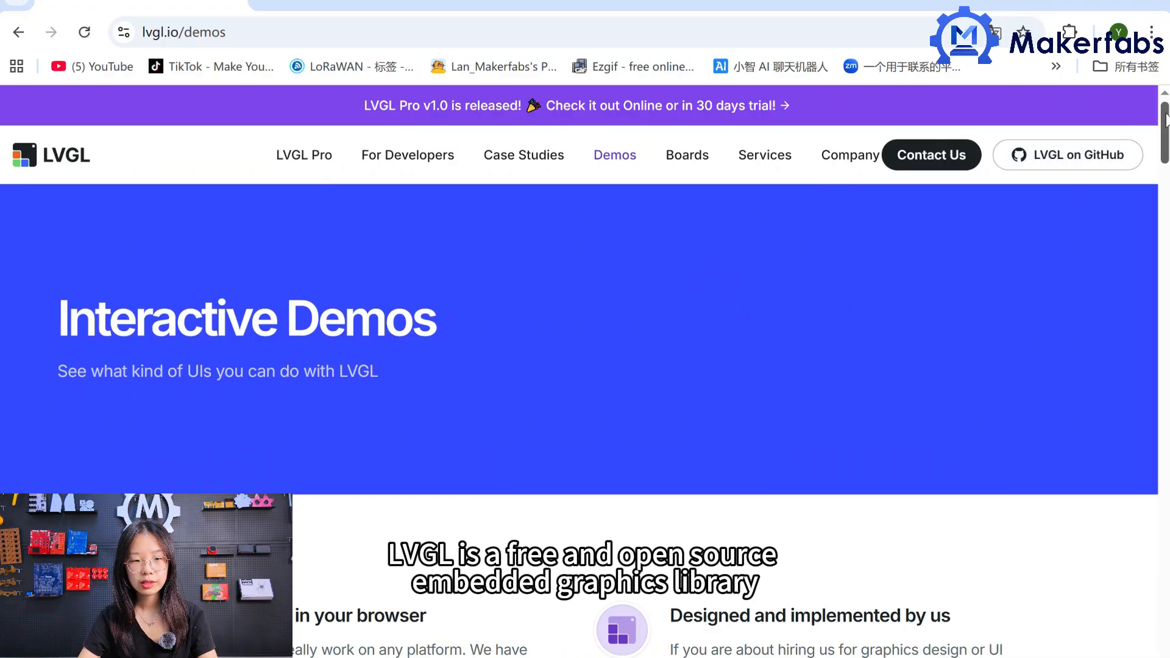
{"action": "left_click_drag", "start_coordinate": [1164, 126], "coordinate": [1090, 550]}
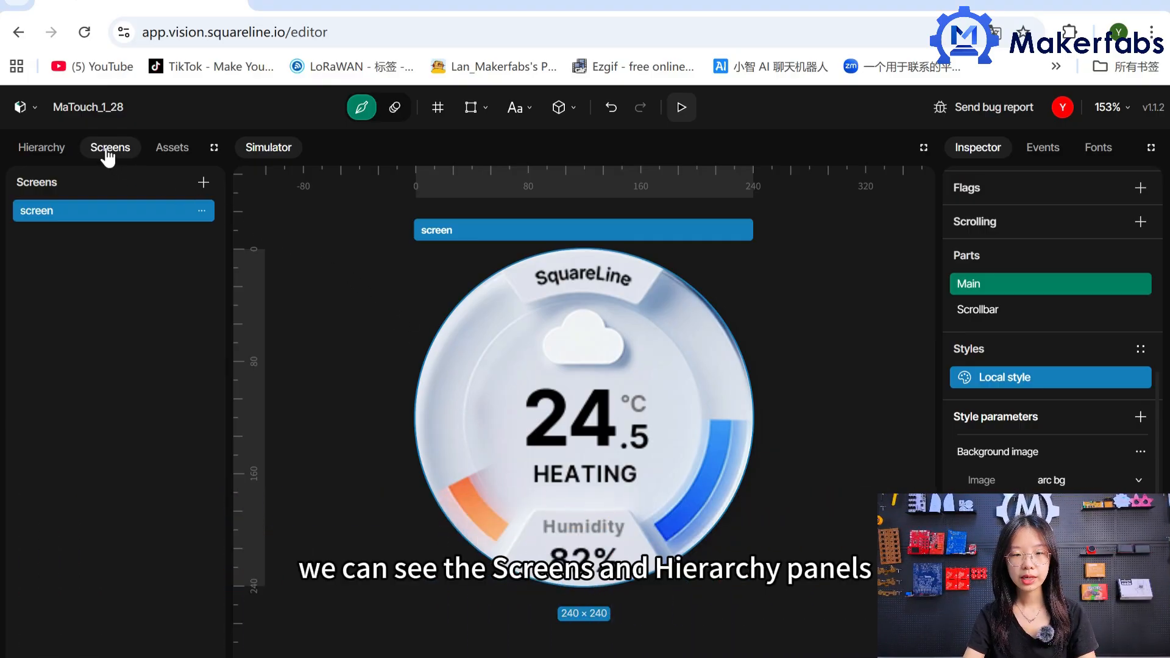
Examine the MaTouch_1_28 project's hierarchy, assets, animation mode, widget tools and the properties of the large temperature label.
{"action": "left_click", "coordinate": [42, 147]}
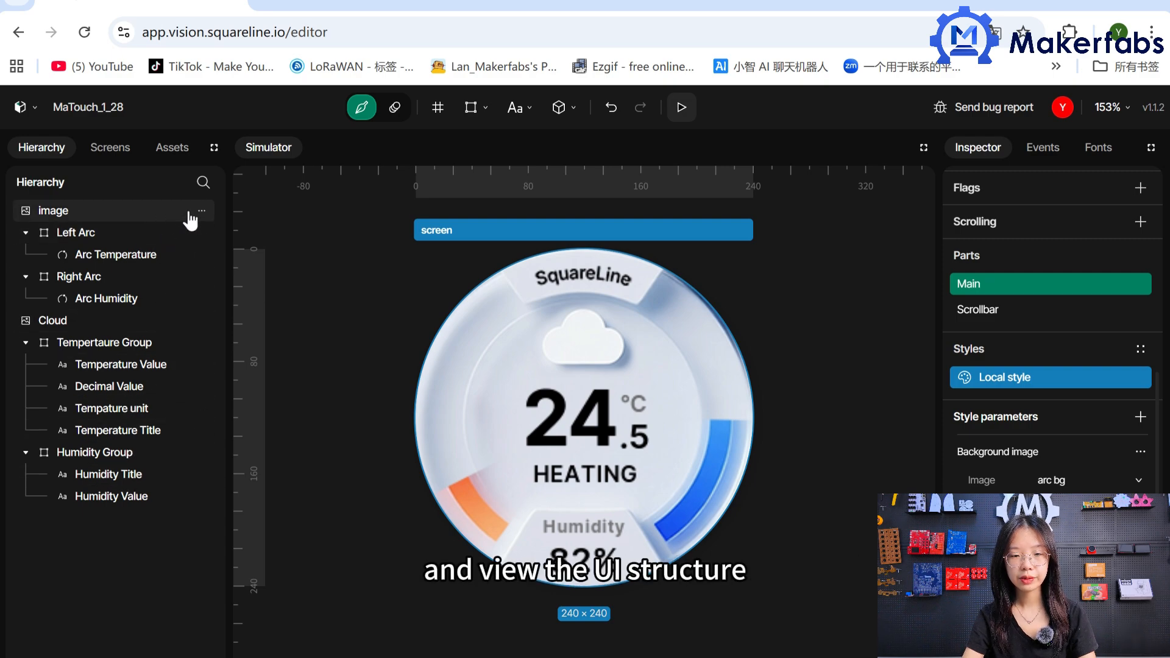
{"action": "left_click", "coordinate": [173, 149]}
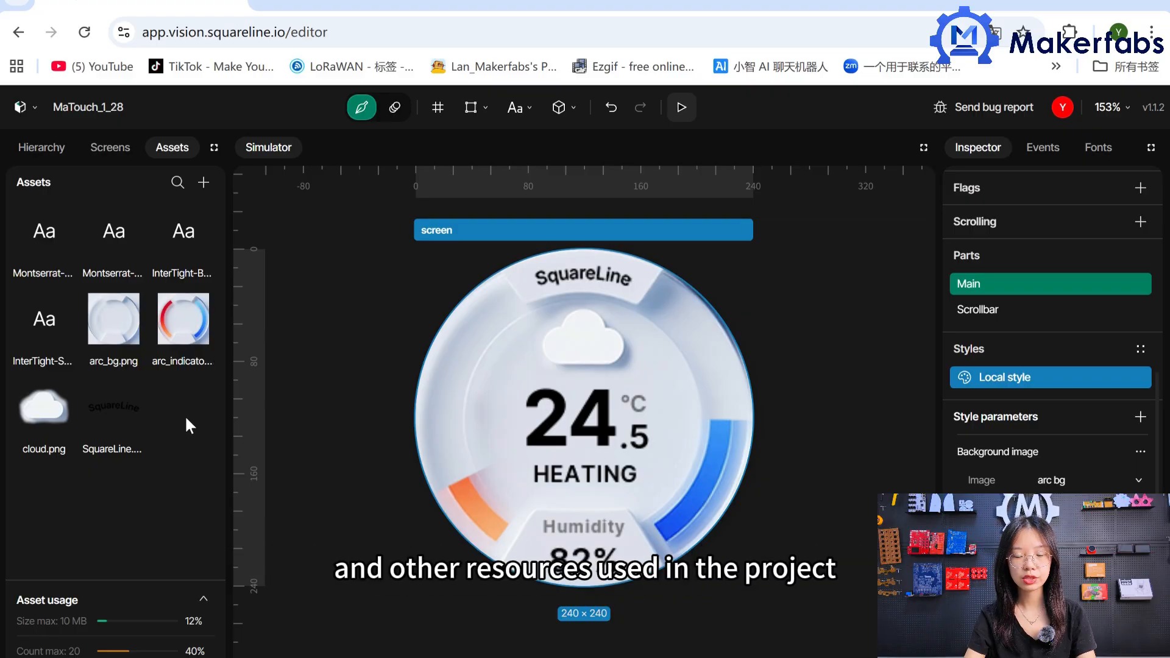
{"action": "left_click", "coordinate": [394, 107]}
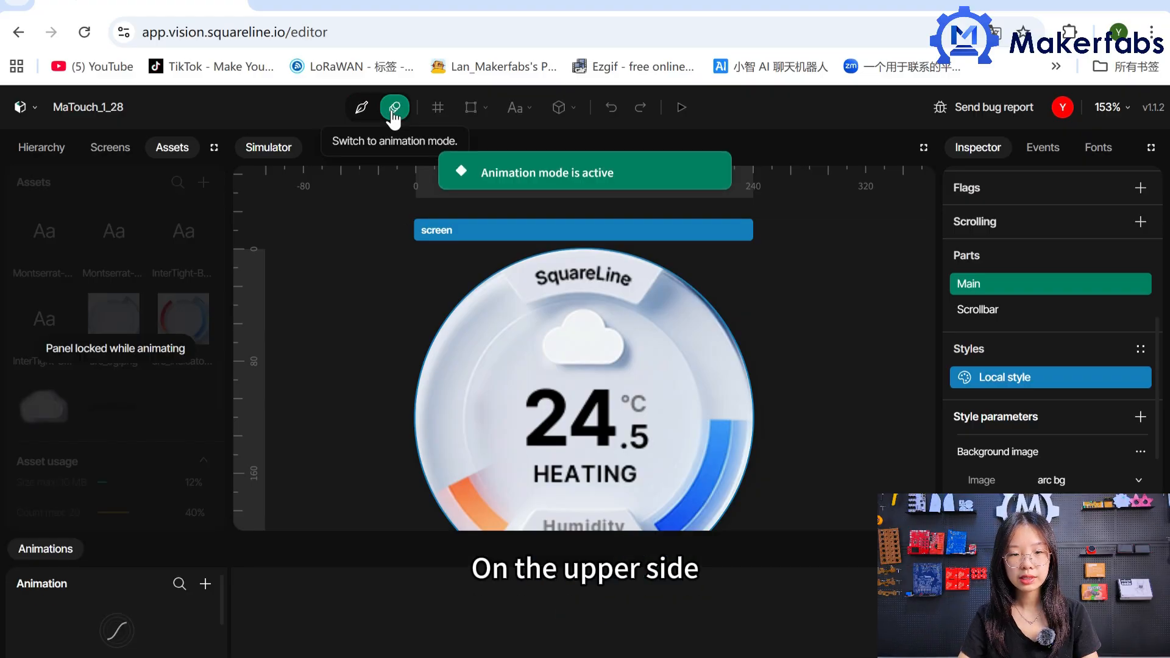
{"action": "left_click", "coordinate": [362, 109]}
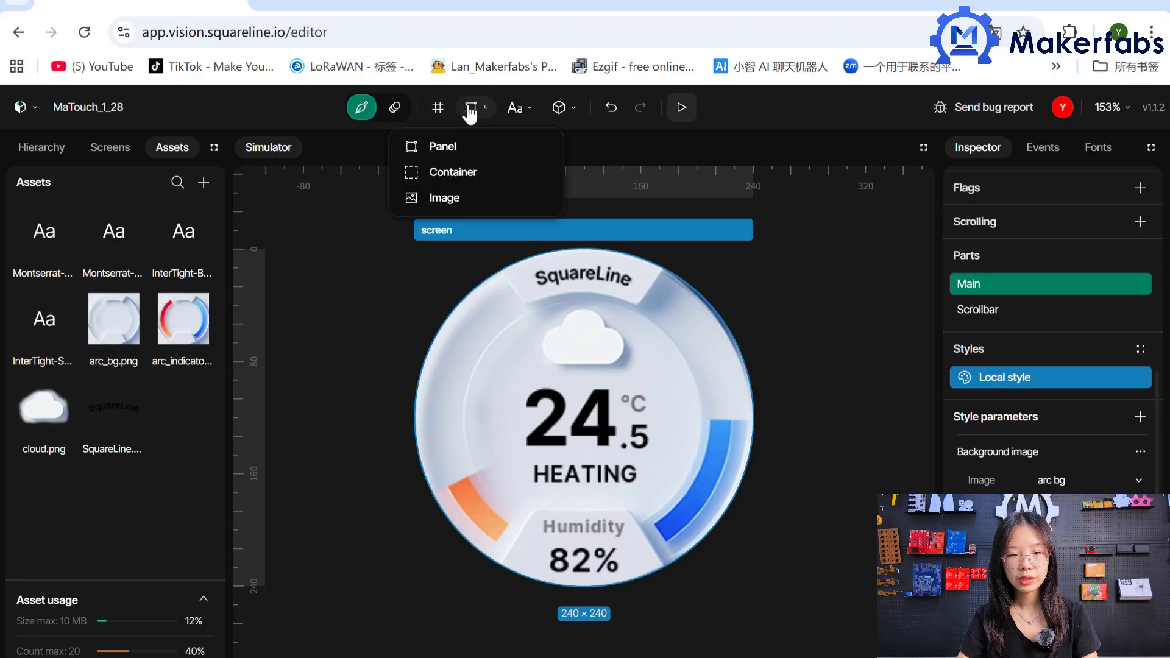
{"action": "mouse_move", "coordinate": [552, 109]}
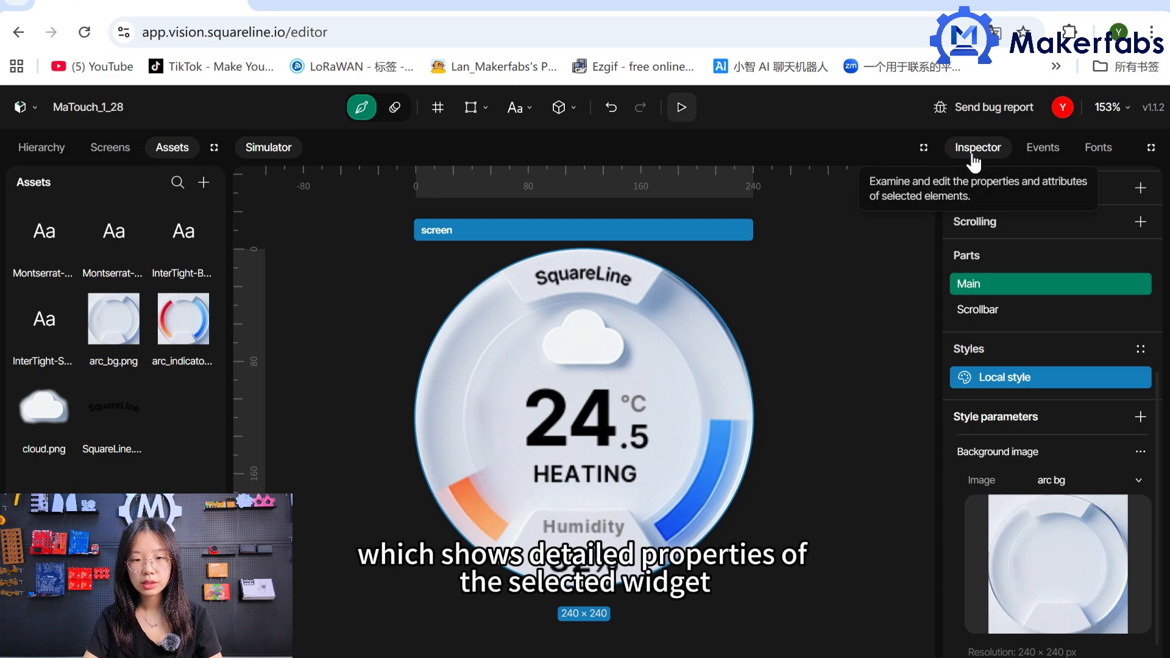
{"action": "left_click", "coordinate": [571, 444]}
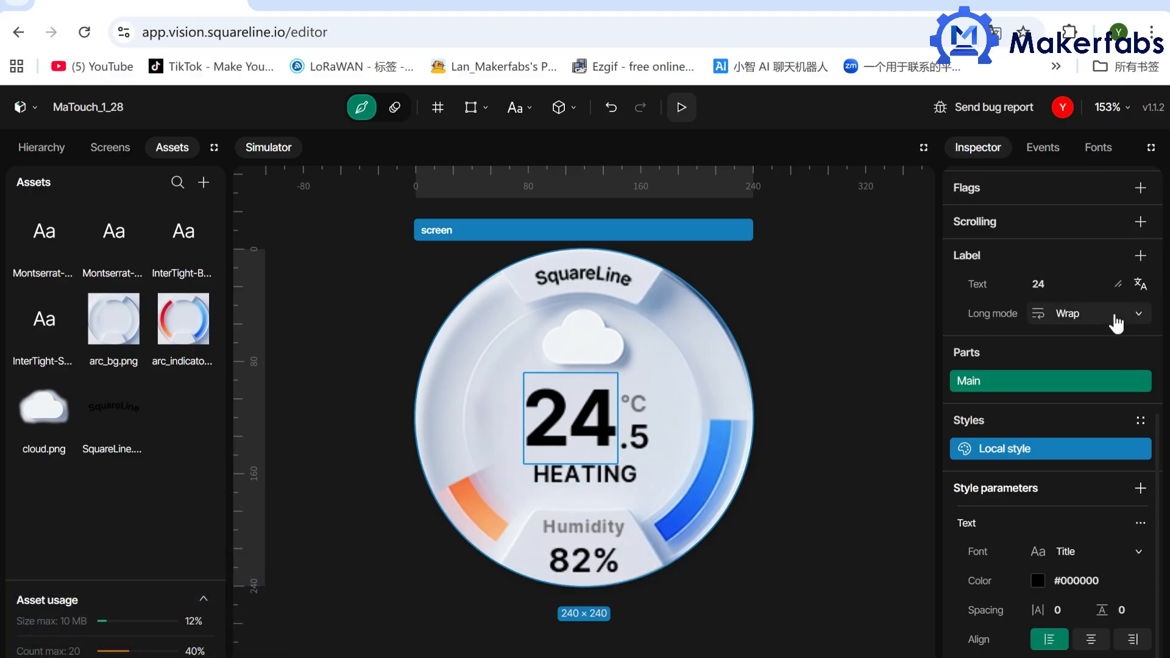
{"action": "scroll", "coordinate": [1117, 323], "scroll_direction": "up", "scroll_amount": 10}
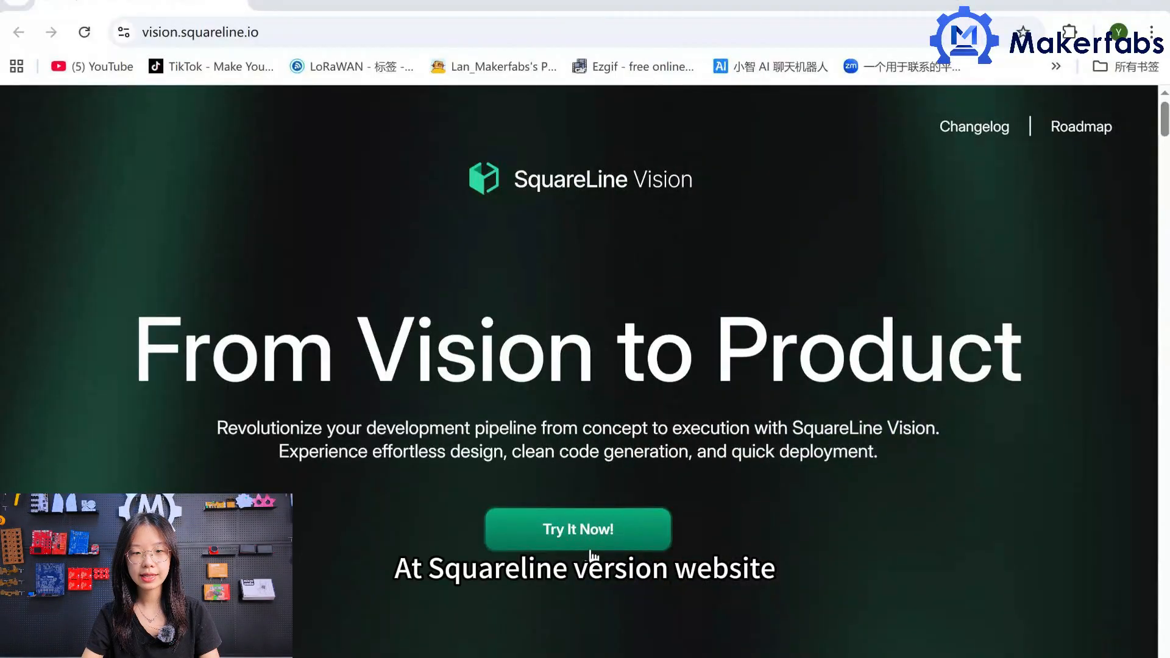
Launch the SquareLine Vision editor and start a new project from the Makerfabs board template Matouch 1.28" ToolSet Controller.
{"action": "left_click", "coordinate": [590, 548]}
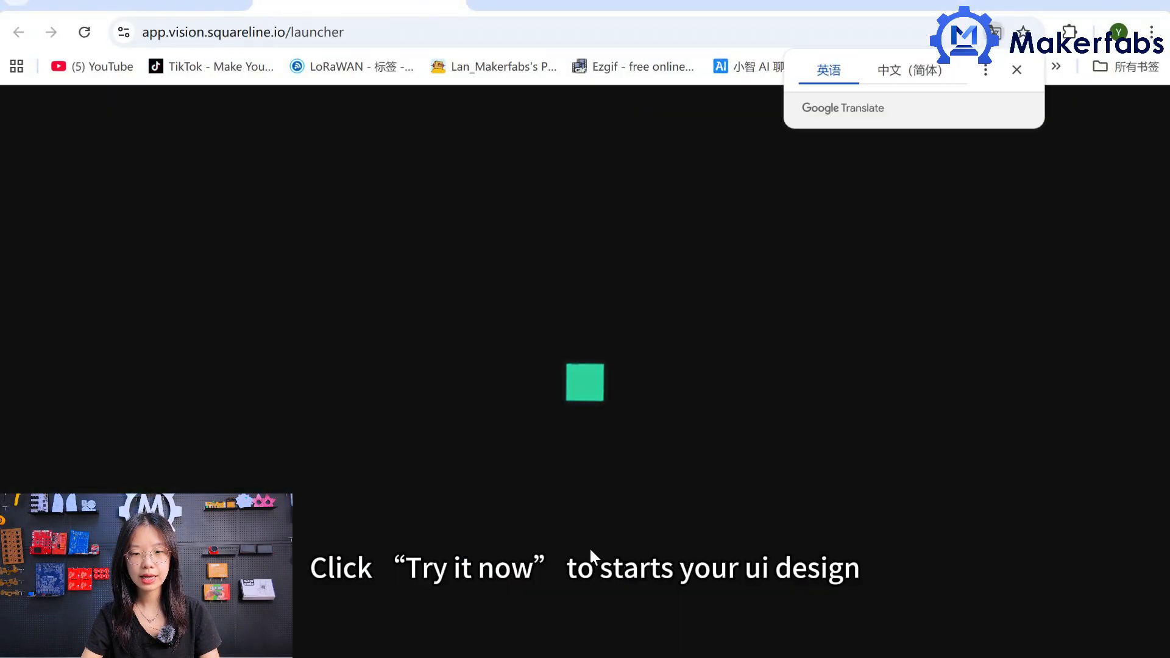
{"action": "left_click", "coordinate": [1017, 70]}
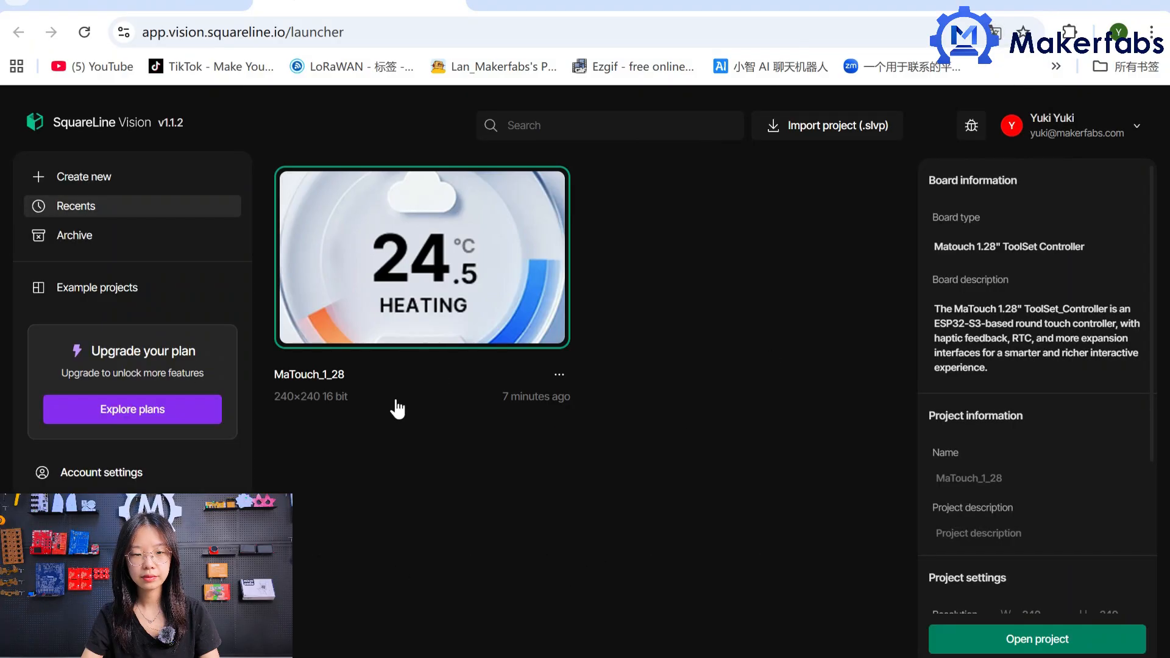
{"action": "left_click", "coordinate": [172, 192]}
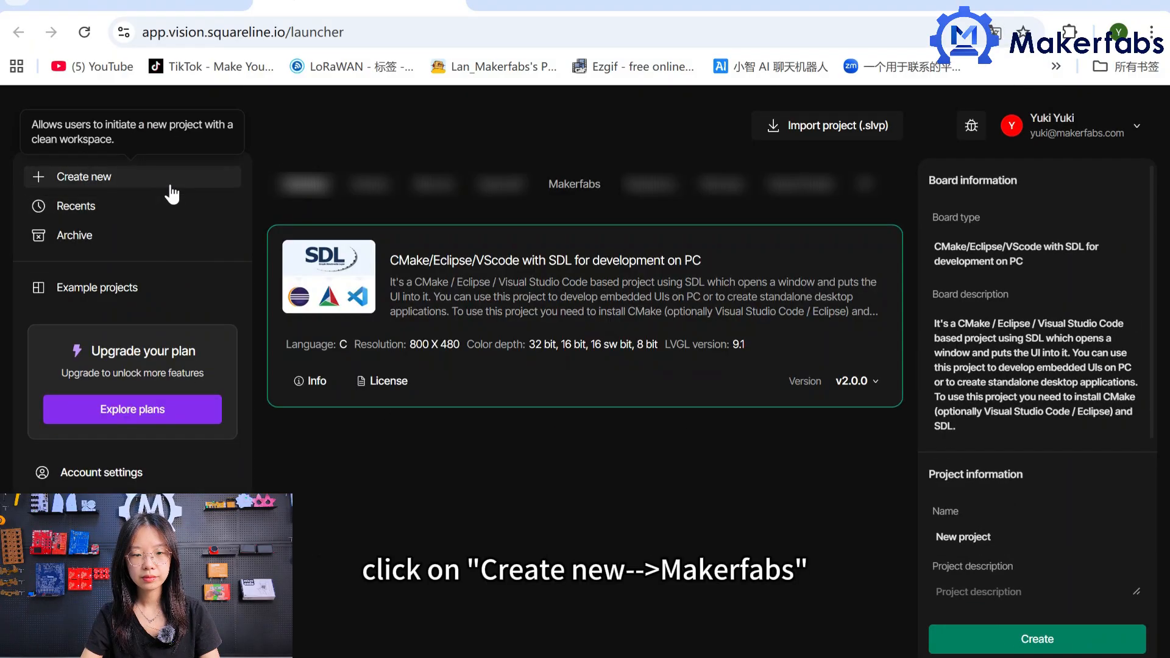
{"action": "left_click", "coordinate": [562, 189]}
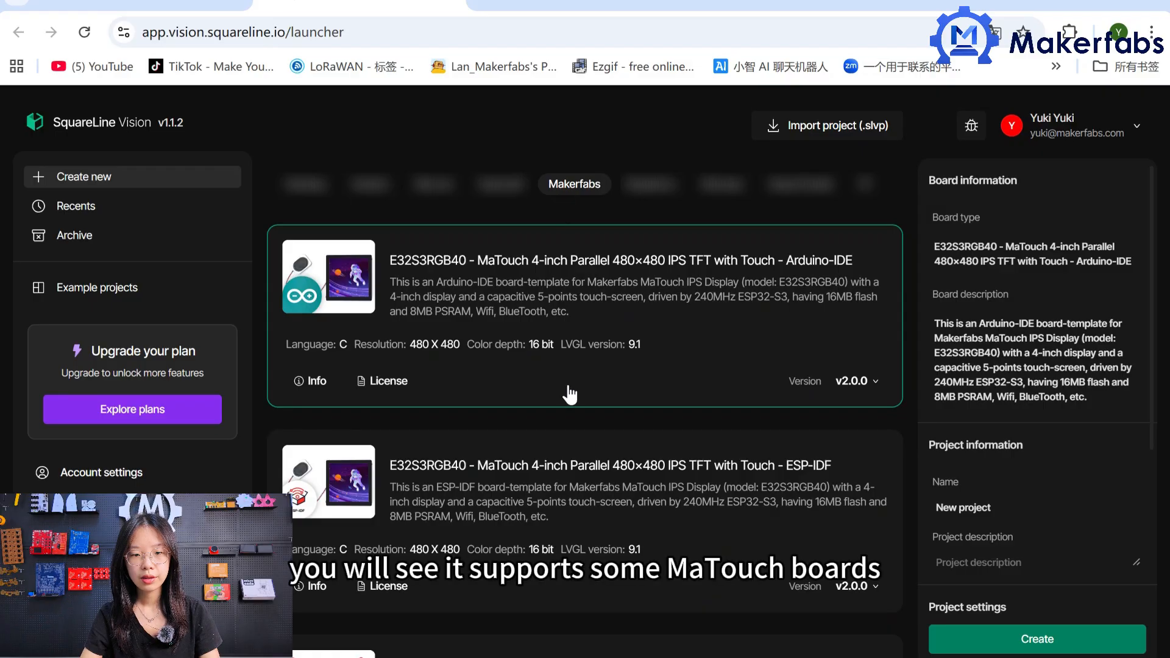
{"action": "scroll", "coordinate": [568, 385], "scroll_direction": "down", "scroll_amount": 15}
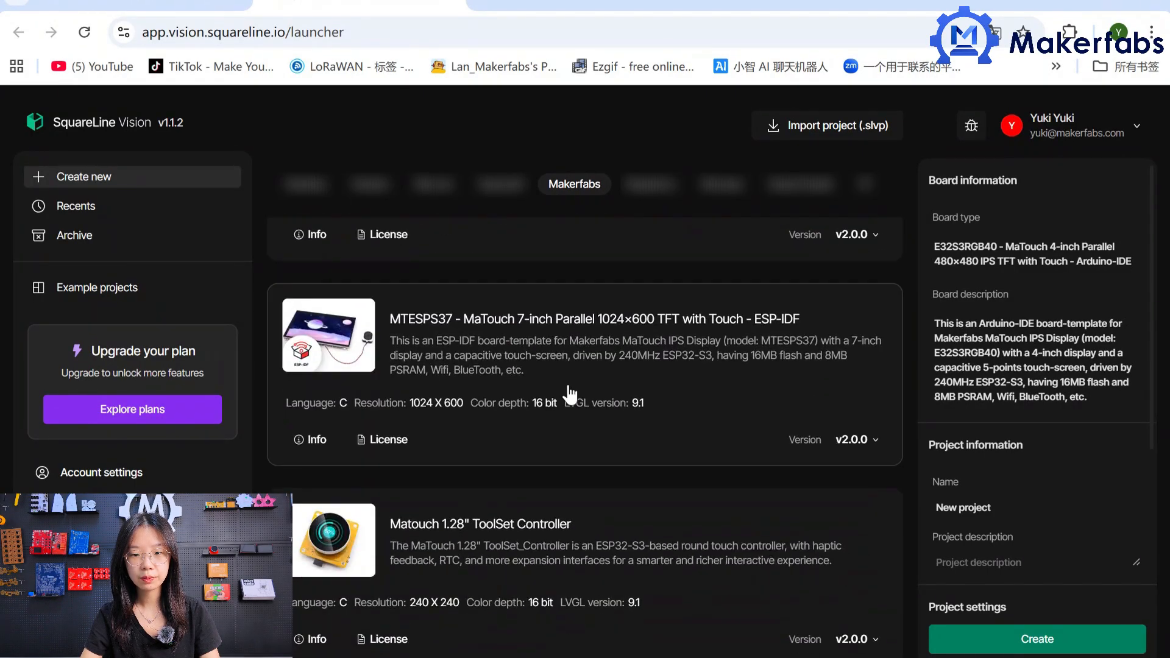
{"action": "left_click", "coordinate": [646, 537]}
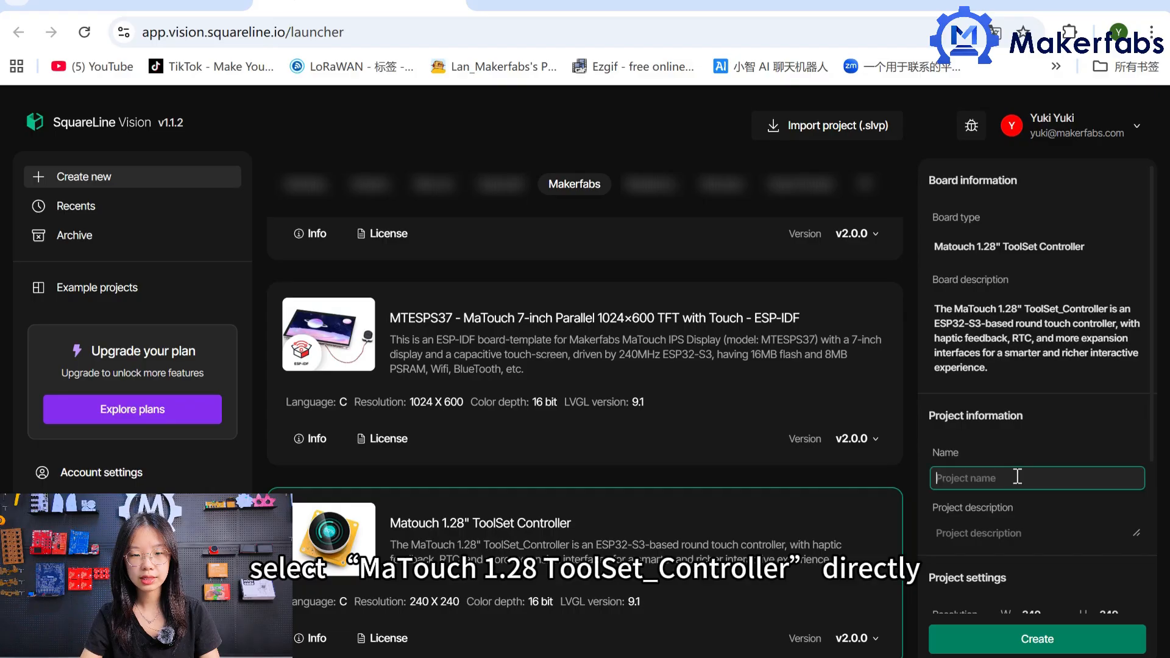
Name the project Lesson4, set its screen shape to Circle and create it.
{"action": "type", "text": "esson"}
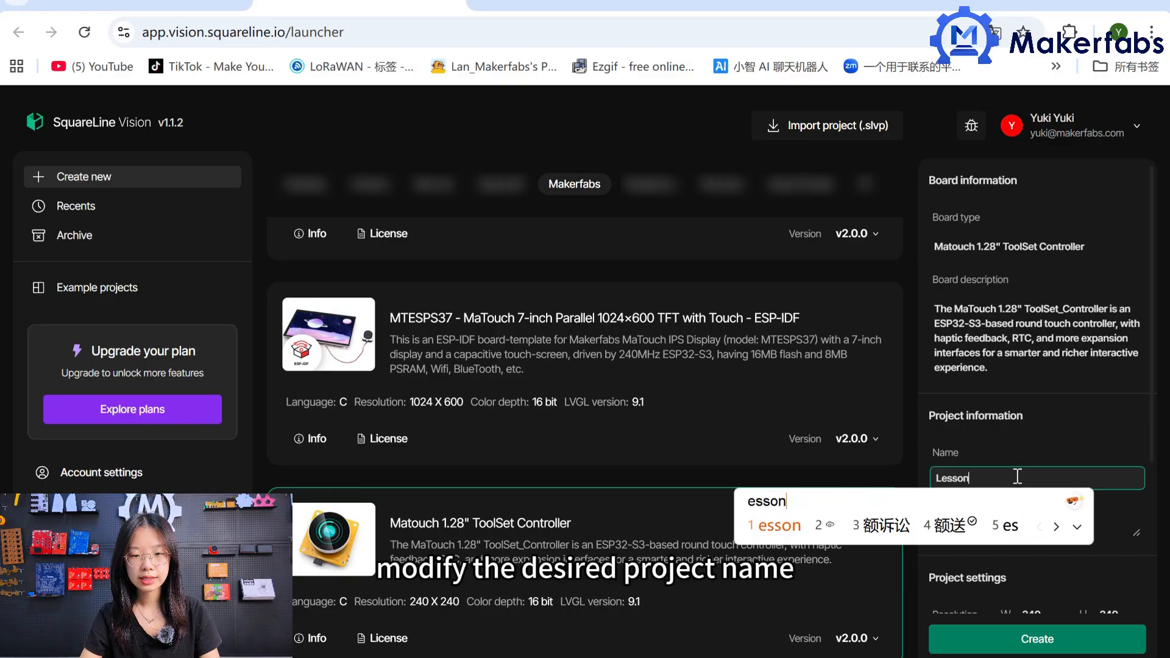
{"action": "key", "text": "Return"}
{"action": "type", "text": "4"}
{"action": "scroll", "coordinate": [1069, 429], "scroll_direction": "down", "scroll_amount": 3}
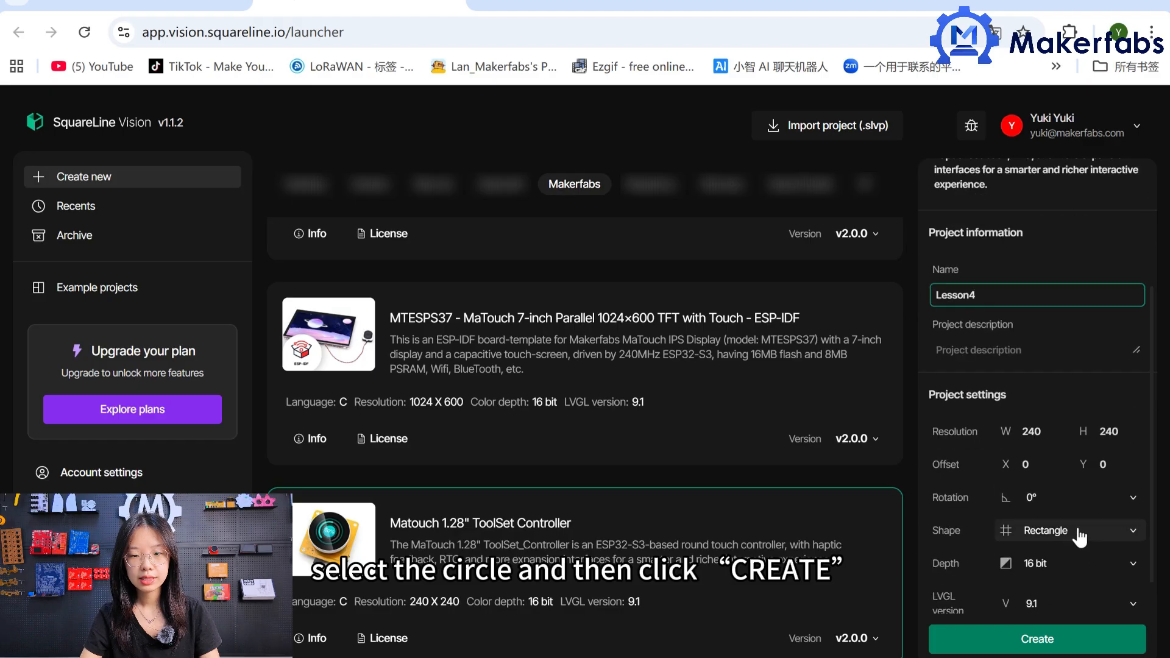
{"action": "left_click", "coordinate": [1084, 530]}
{"action": "left_click", "coordinate": [1091, 596]}
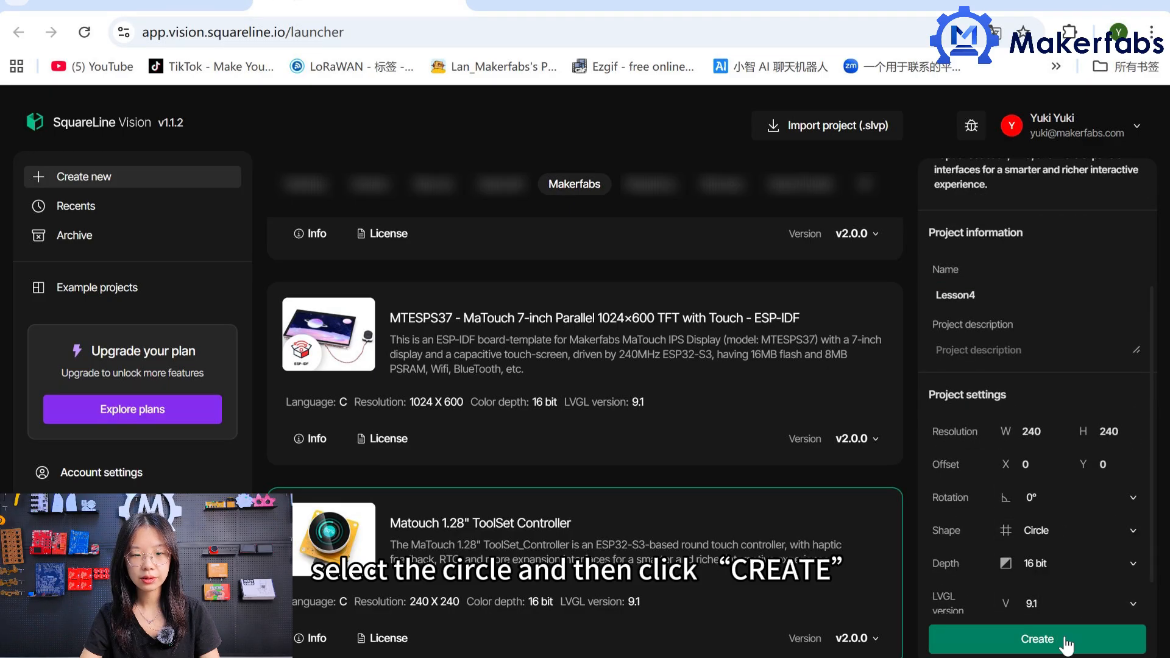
{"action": "left_click", "coordinate": [1065, 643]}
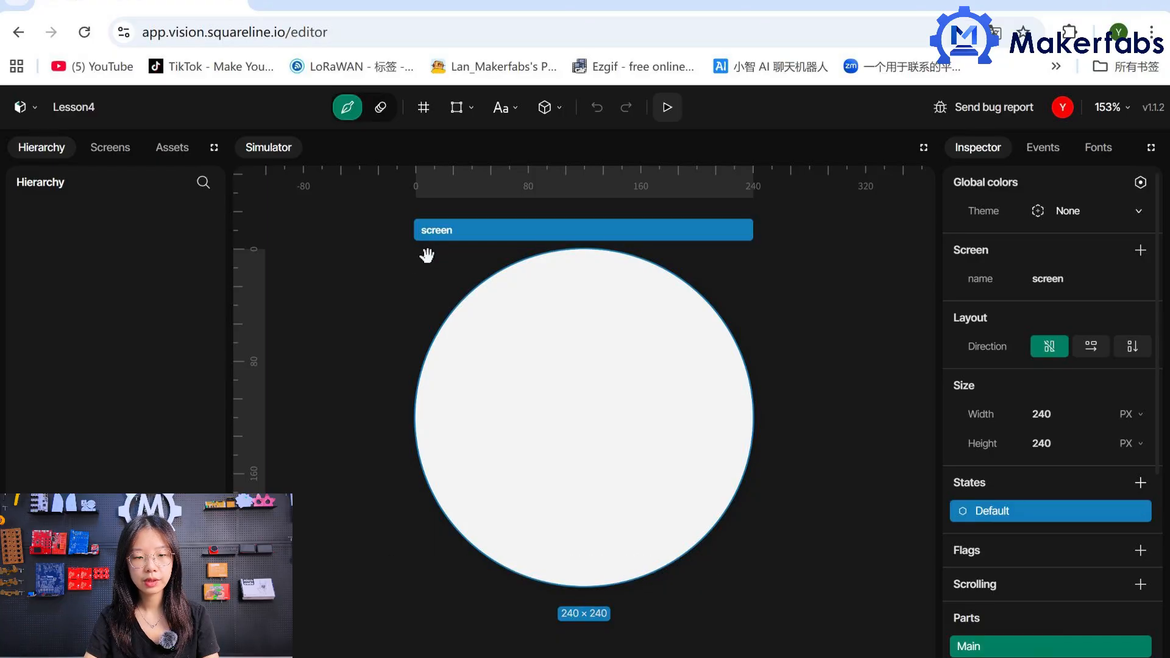
Import the arc_bg, arc_indicator, cloud and SquareLine images and the two InterTight fonts into the project assets.
{"action": "left_click", "coordinate": [173, 149]}
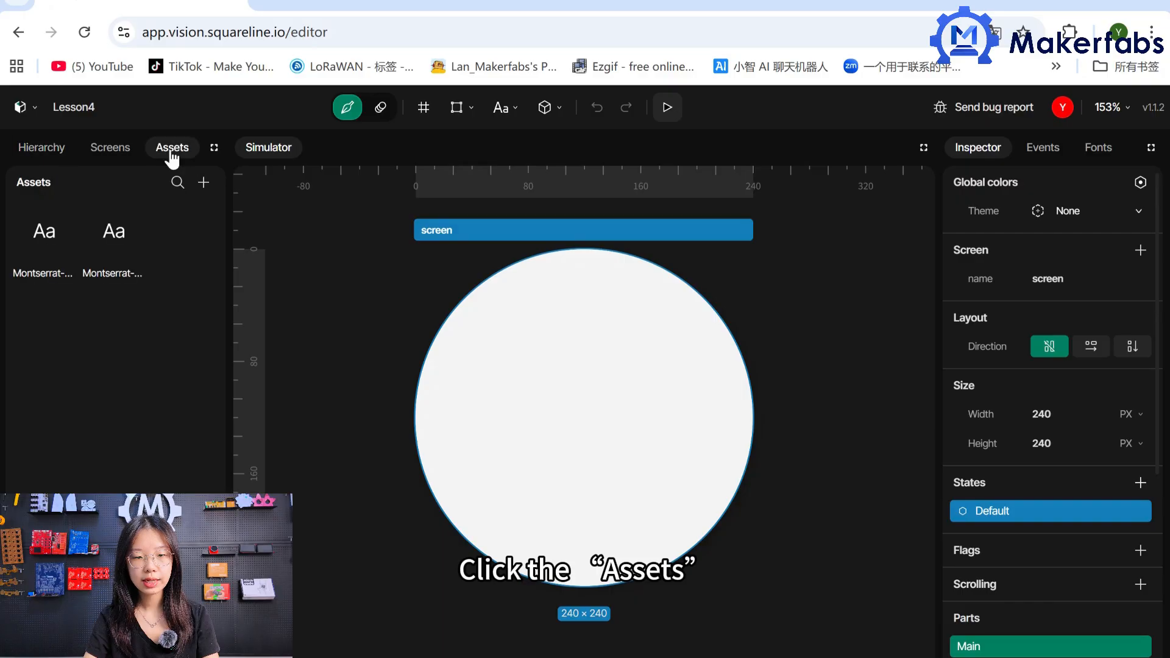
{"action": "left_click", "coordinate": [203, 183]}
{"action": "left_click_drag", "start_coordinate": [764, 217], "coordinate": [223, 128]}
{"action": "left_click", "coordinate": [705, 373]}
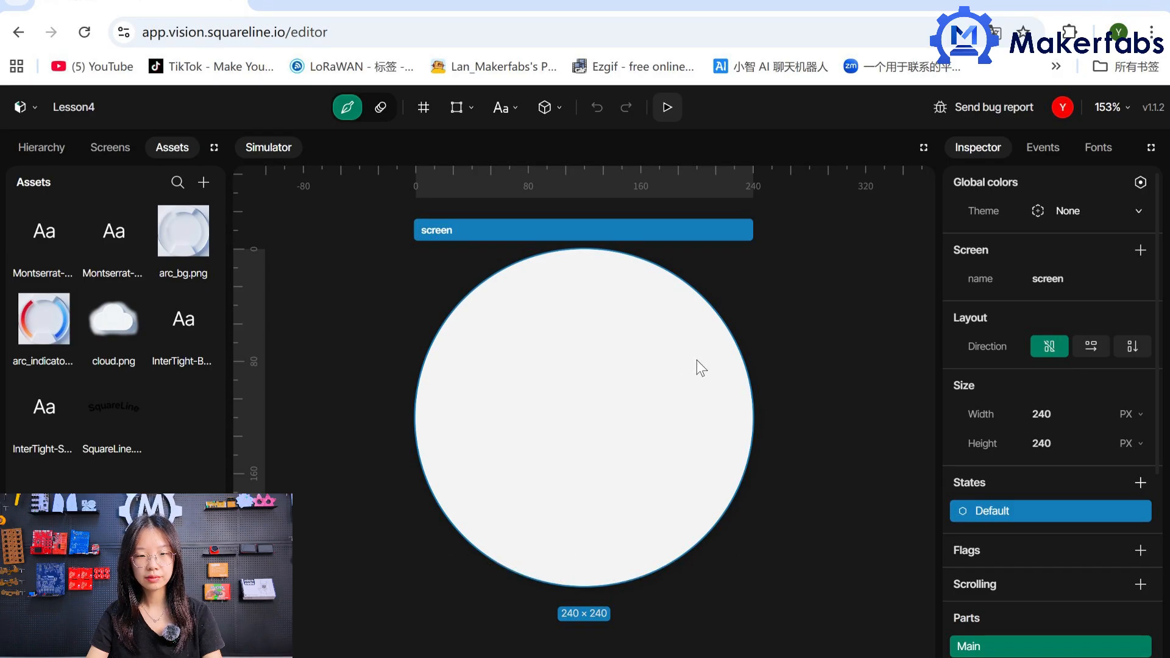
Add a Background image style parameter to the screen and set its image to arc_bg.
{"action": "scroll", "coordinate": [1102, 477], "scroll_direction": "down", "scroll_amount": 5}
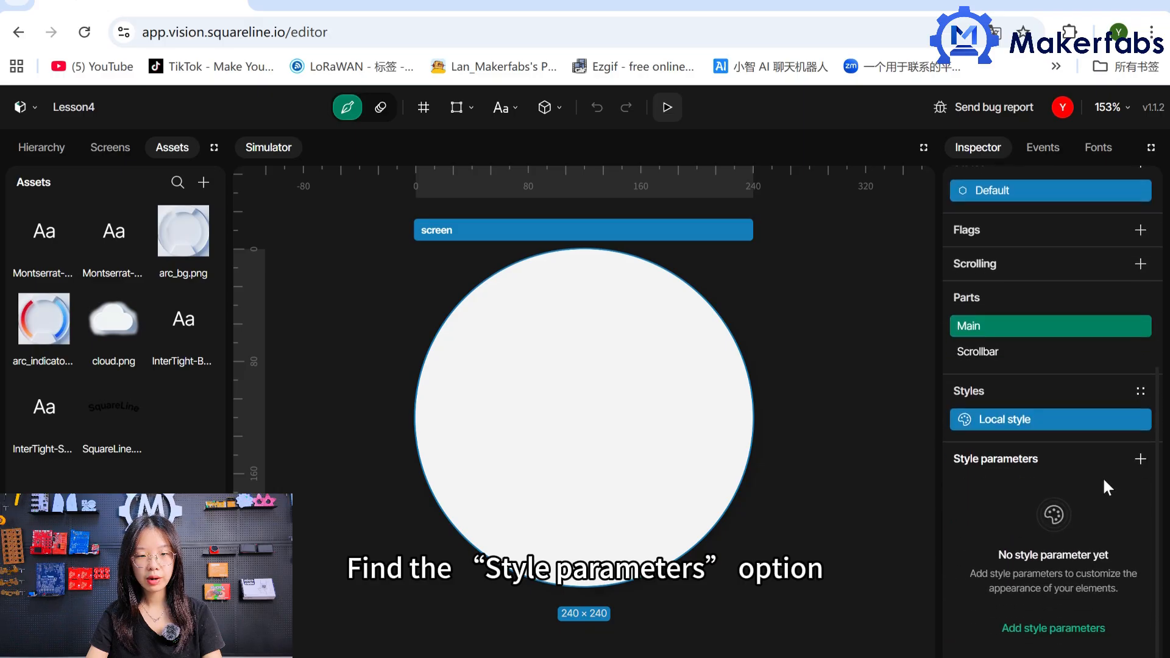
{"action": "left_click", "coordinate": [1140, 460]}
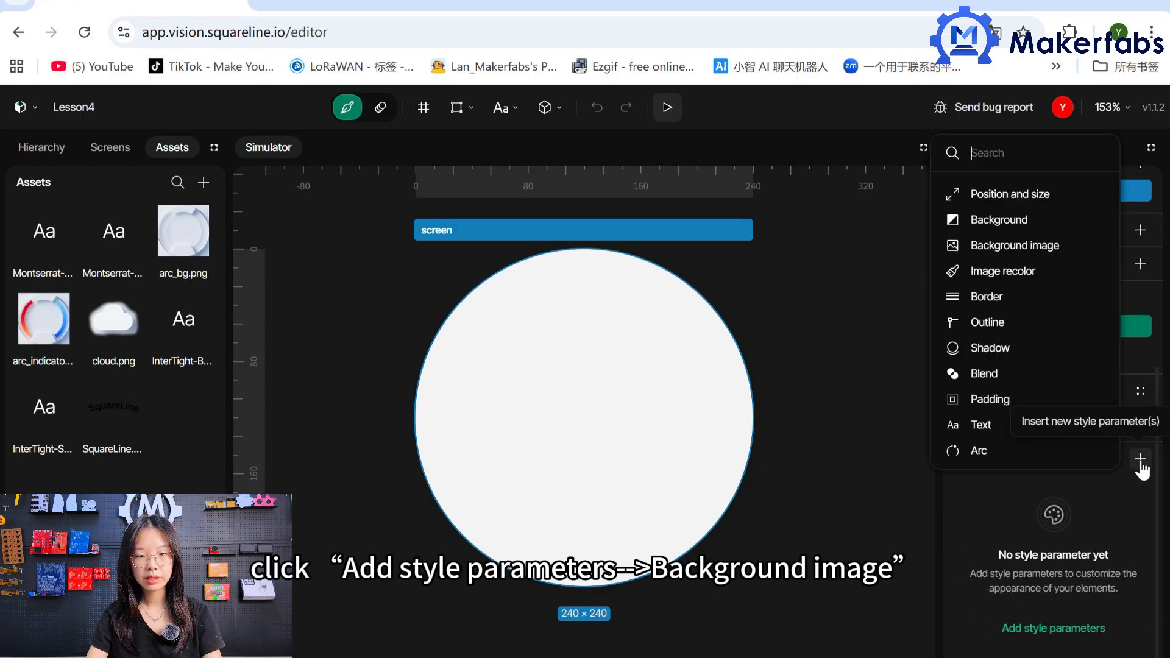
{"action": "left_click", "coordinate": [1062, 258]}
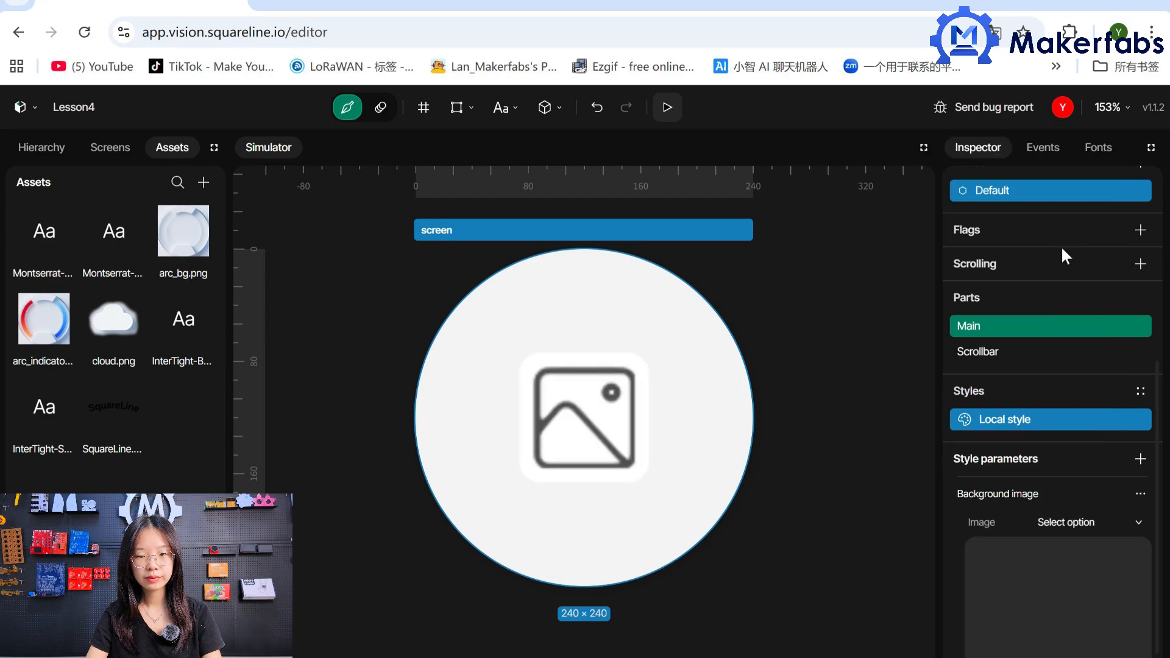
{"action": "left_click", "coordinate": [1102, 442]}
{"action": "left_click", "coordinate": [1057, 519]}
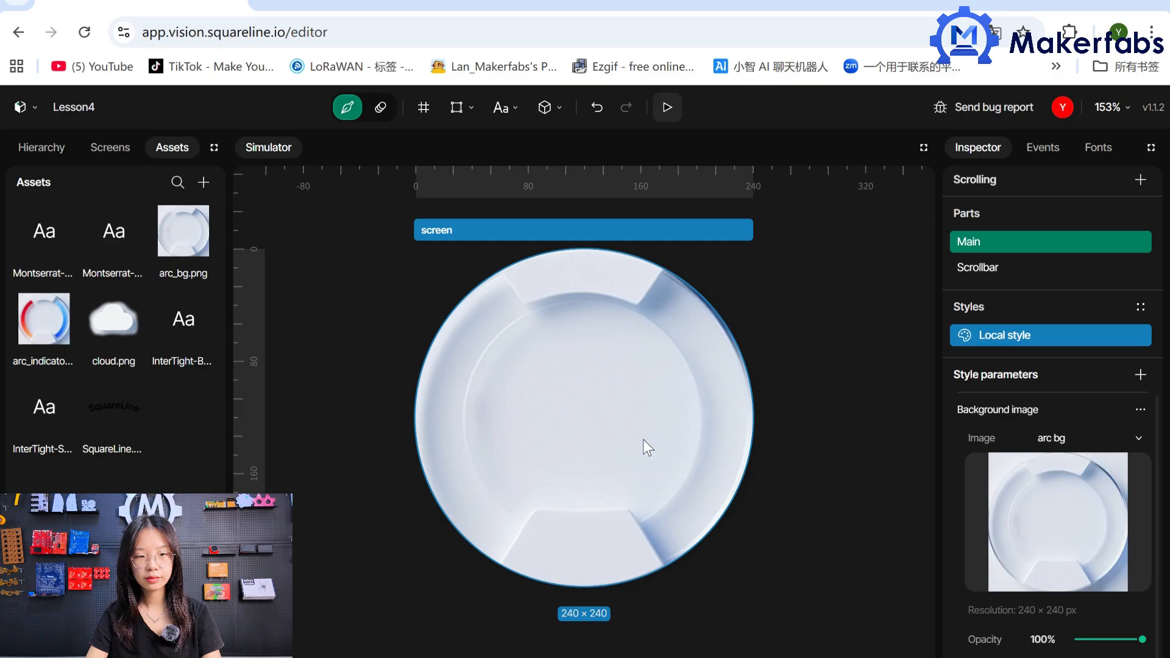
Add an image widget to the screen and assign the SquareLine asset to it.
{"action": "left_click", "coordinate": [28, 152]}
{"action": "left_click", "coordinate": [463, 108]}
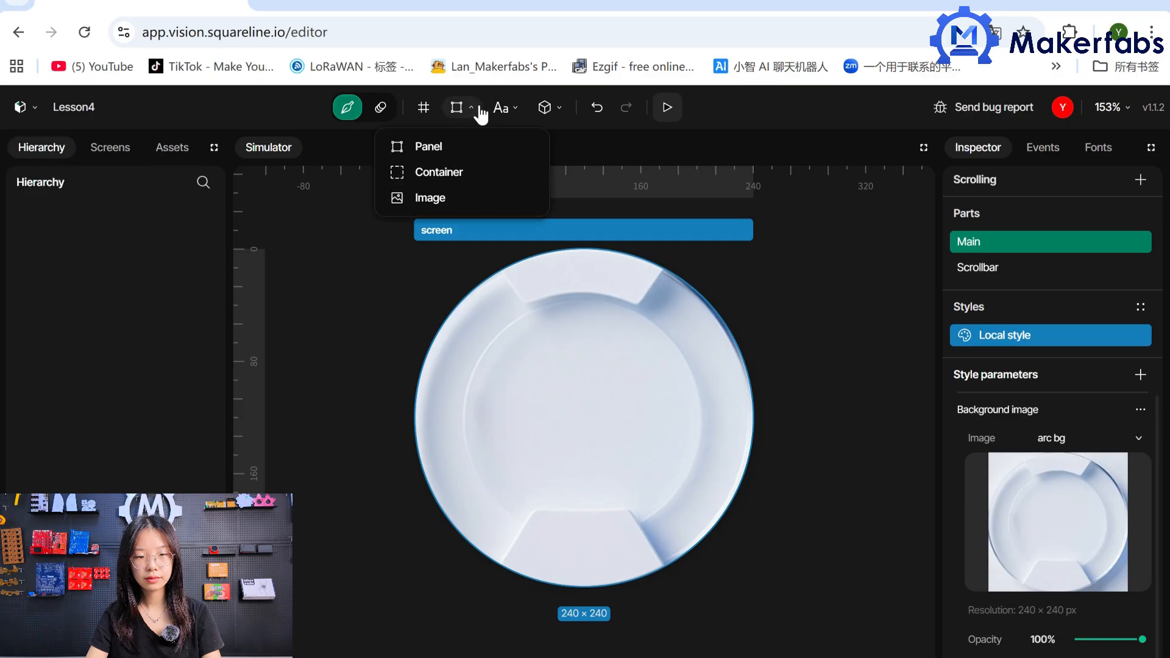
{"action": "left_click", "coordinate": [453, 199]}
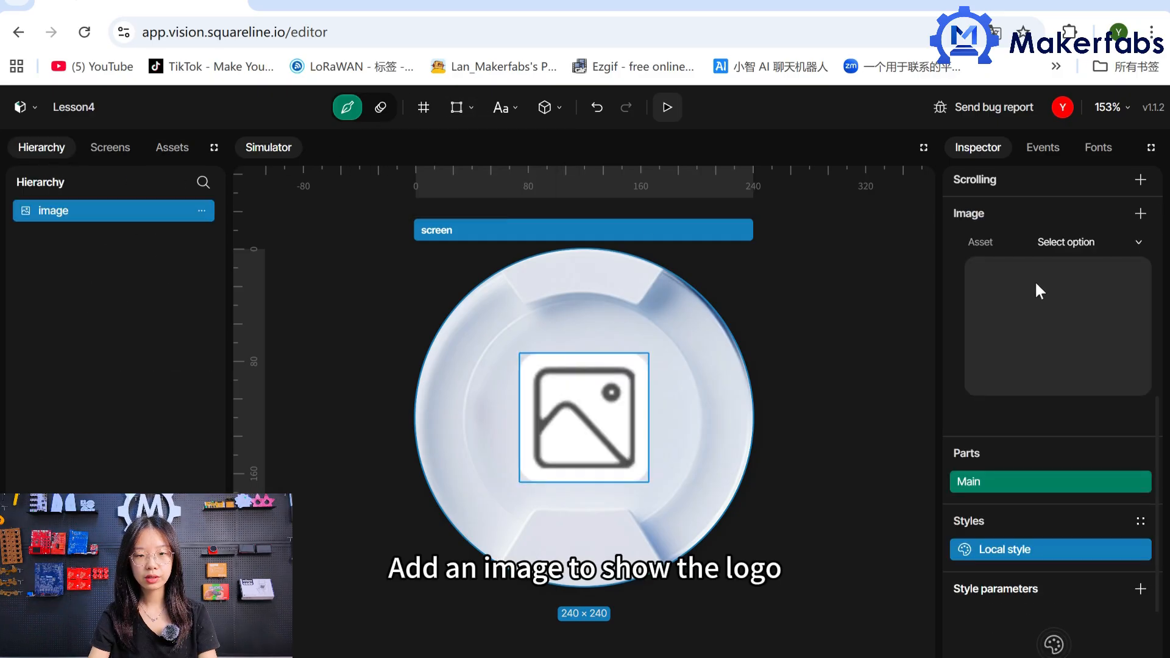
{"action": "left_click", "coordinate": [1088, 253]}
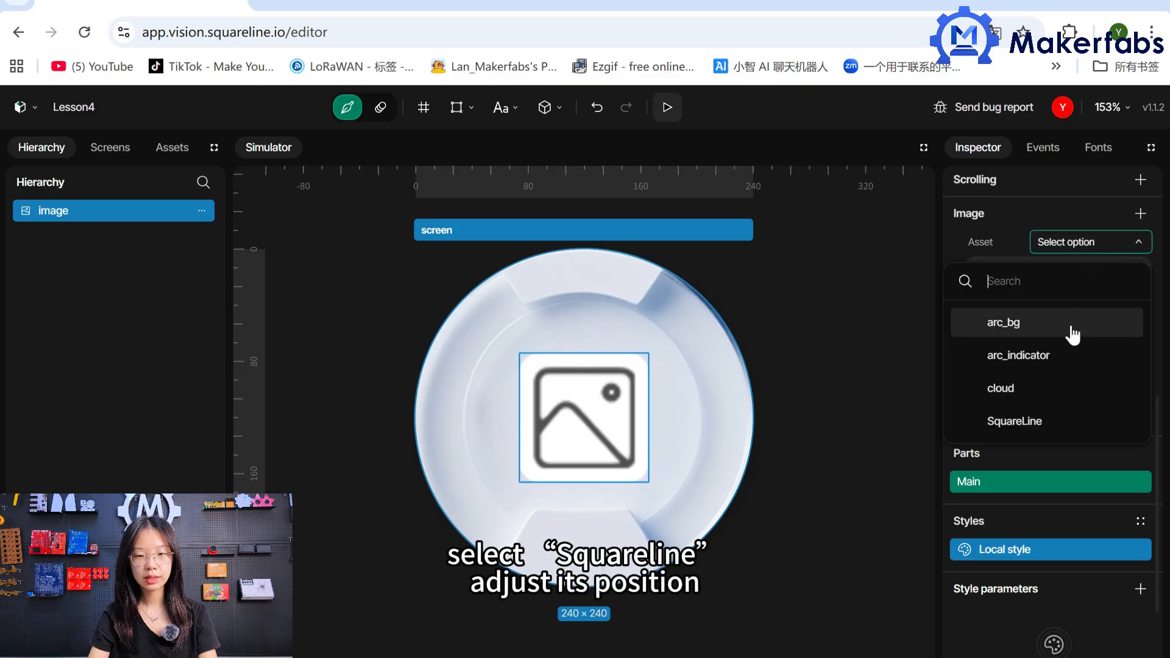
{"action": "left_click", "coordinate": [1053, 420]}
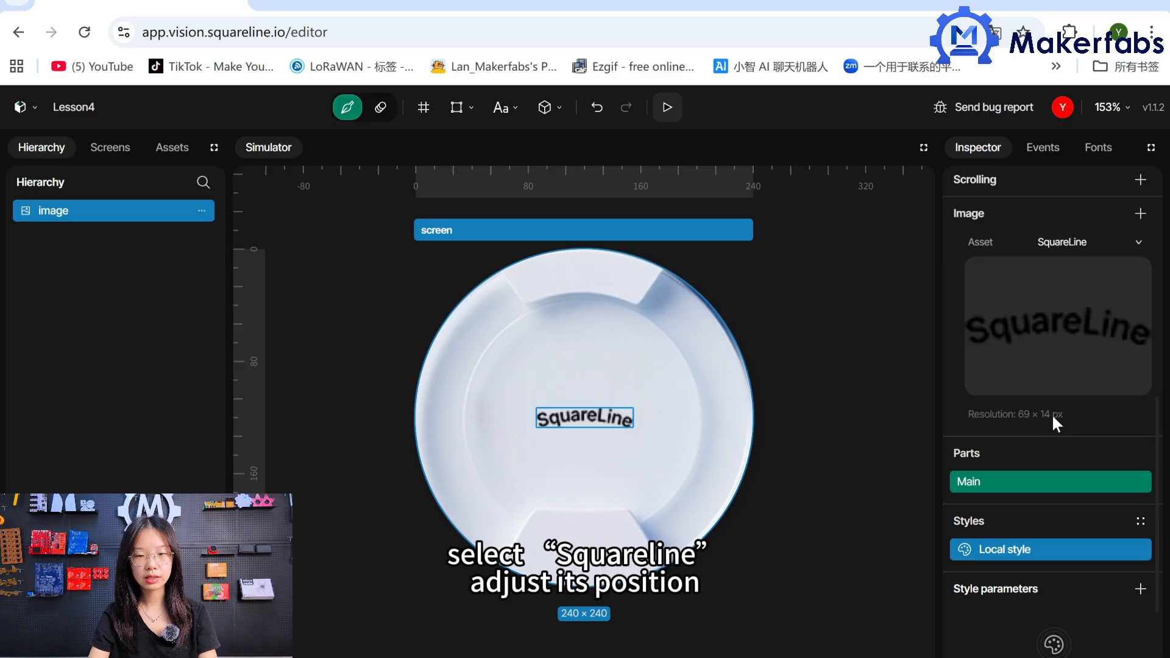
Move the SquareLine image onto the upper rim segment at Y -100 and centre it horizontally.
{"action": "left_click_drag", "start_coordinate": [594, 426], "coordinate": [591, 285]}
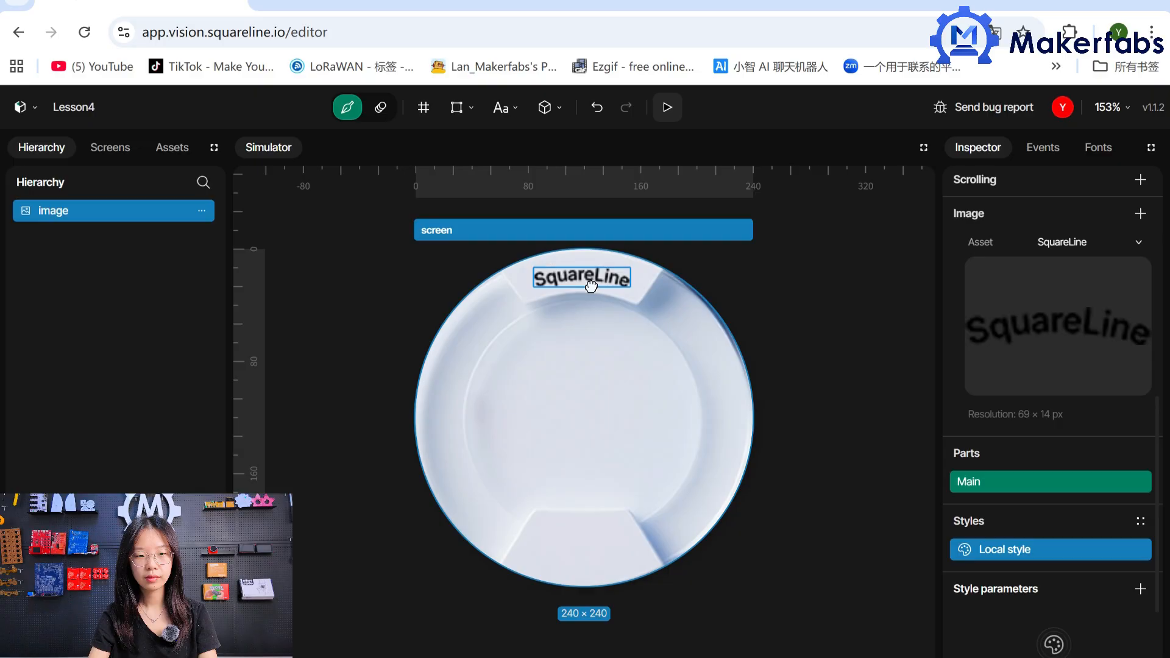
{"action": "scroll", "coordinate": [1144, 390], "scroll_direction": "up", "scroll_amount": 8}
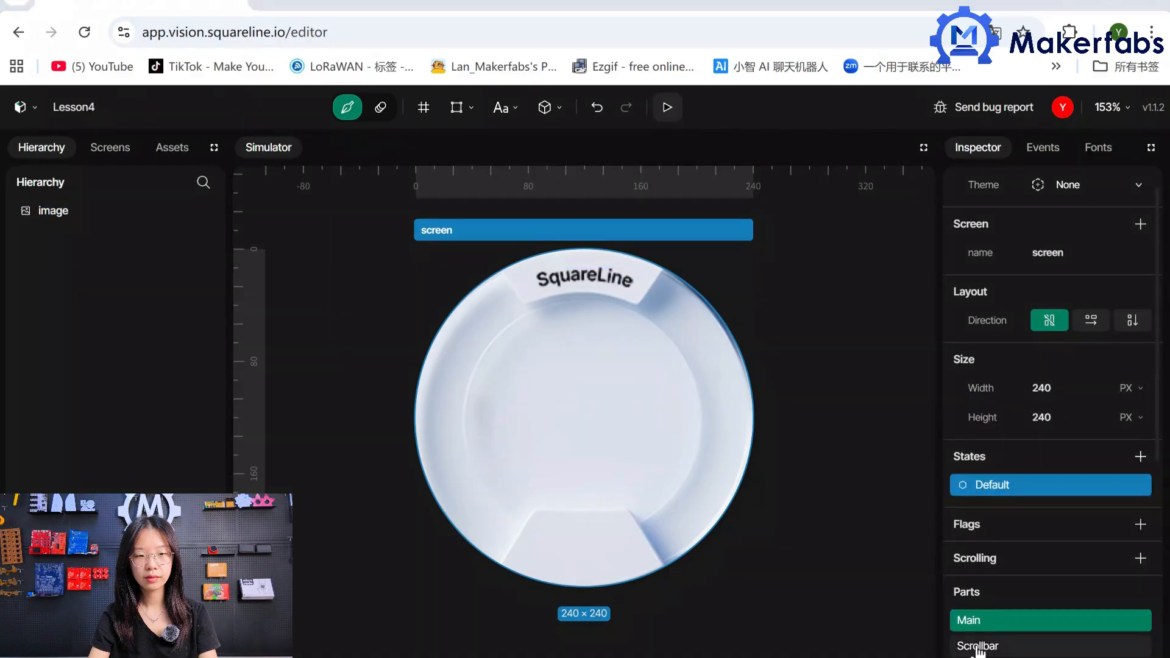
Add a panel to the screen and name it Left Arc.
{"action": "left_click", "coordinate": [456, 108]}
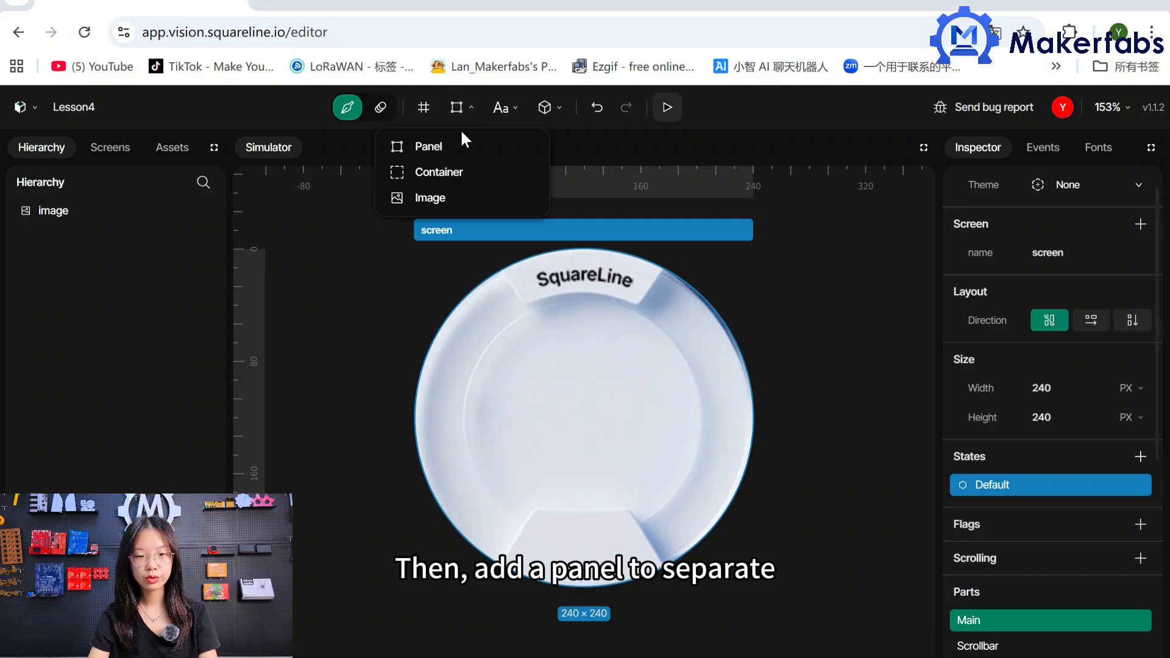
{"action": "left_click", "coordinate": [461, 148]}
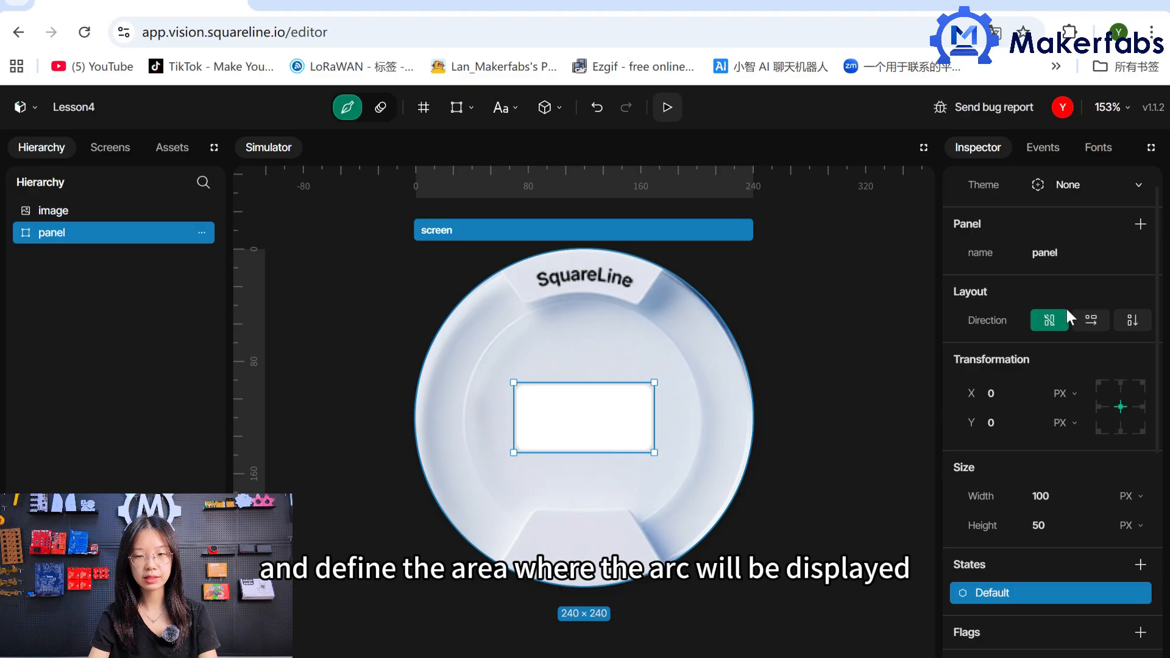
{"action": "type", "text": "Left Arc"}
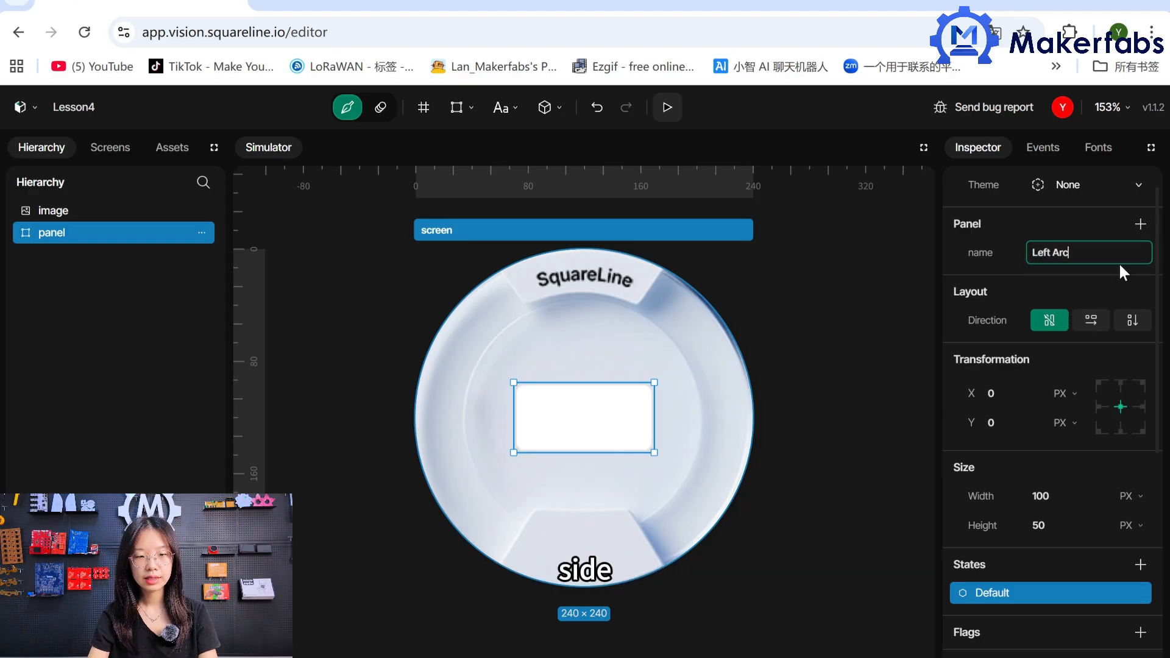
Size the Left Arc panel to 120 × 240 px and align it Center - Left.
{"action": "left_click", "coordinate": [1068, 495]}
{"action": "type", "text": "10"}
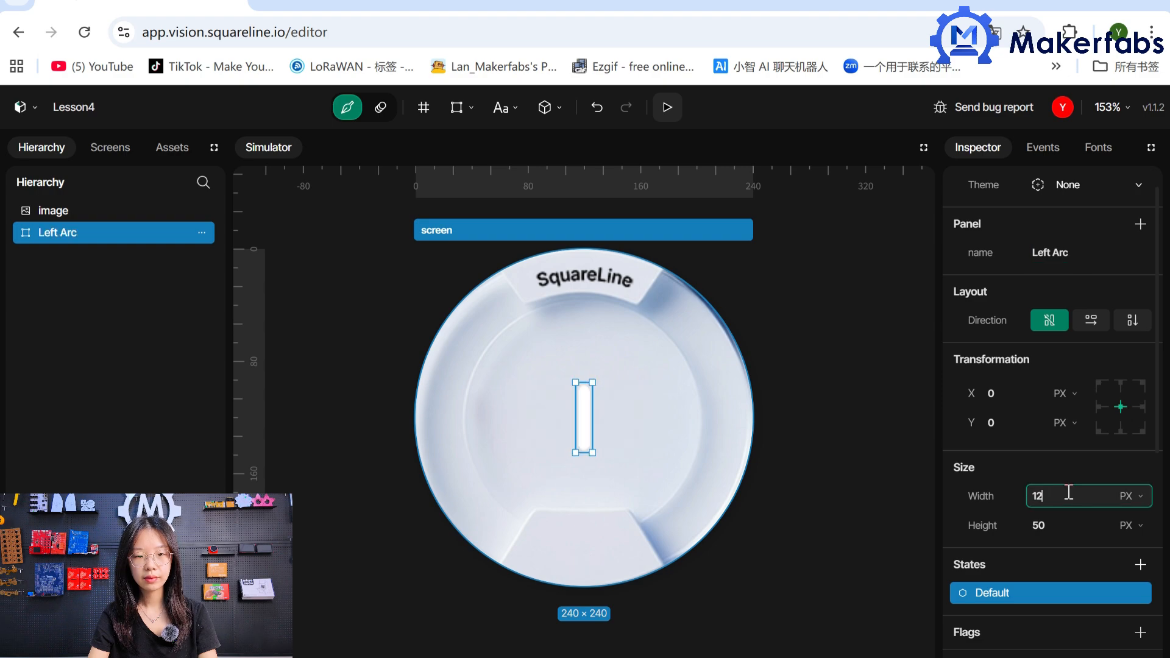
{"action": "type", "text": "0"}
{"action": "key", "text": "Tab"}
{"action": "type", "text": "240"}
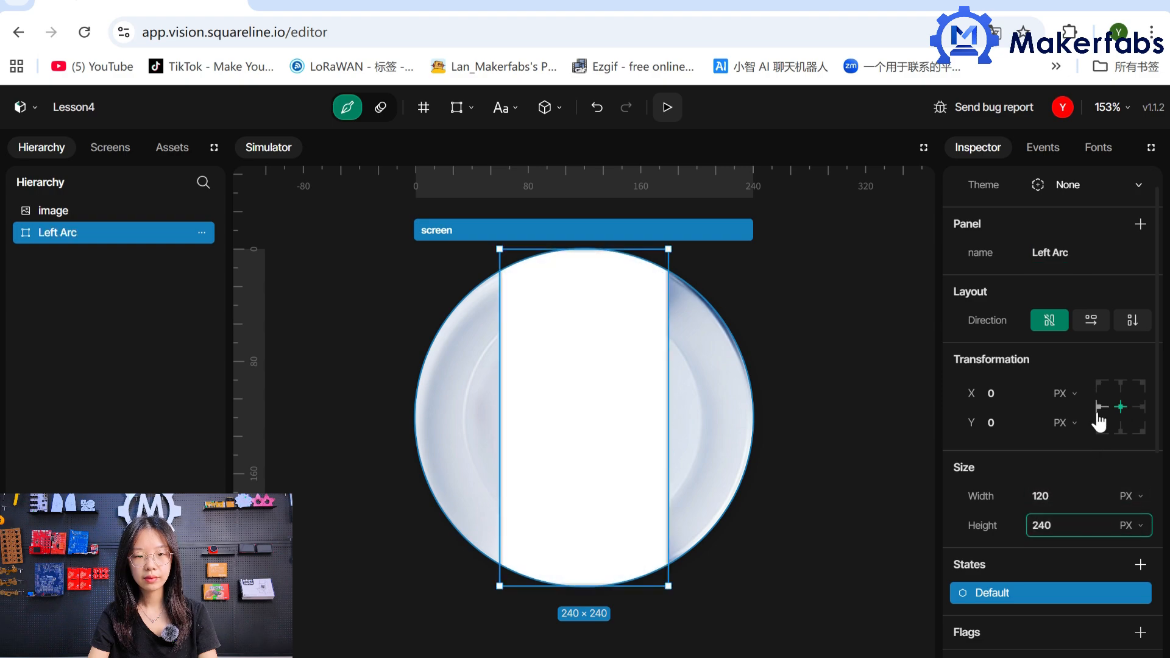
{"action": "left_click", "coordinate": [1098, 413]}
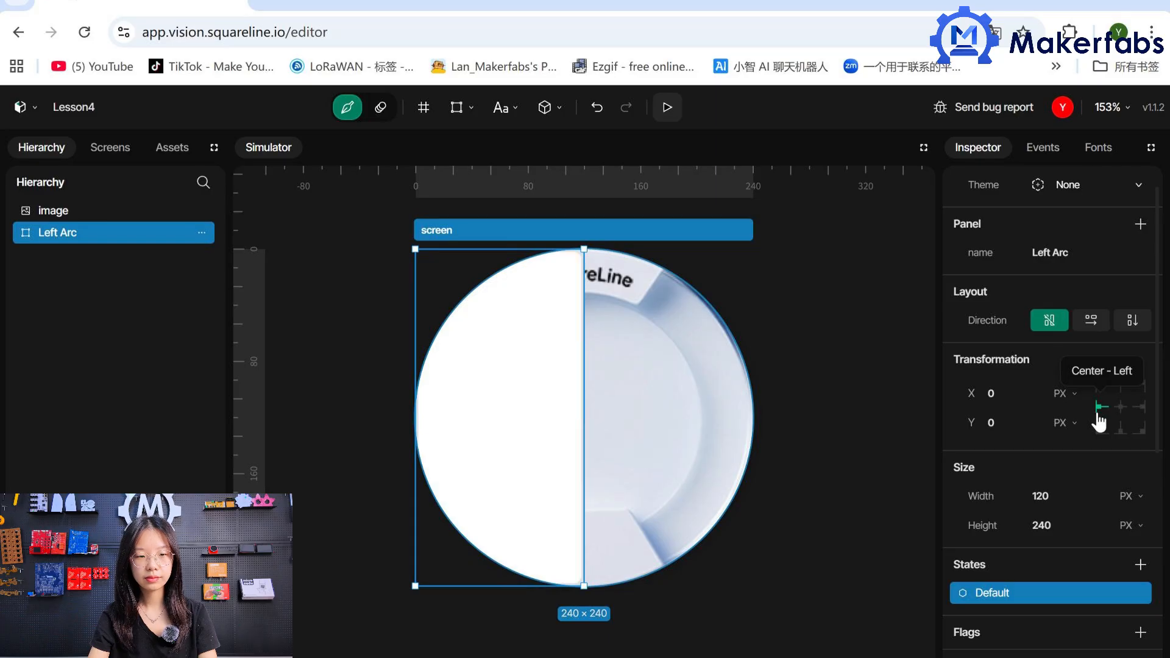
Add a Background style parameter to the Left Arc panel and make its color fully transparent (#00000000).
{"action": "scroll", "coordinate": [1090, 524], "scroll_direction": "down", "scroll_amount": 7}
{"action": "left_click", "coordinate": [1140, 458]}
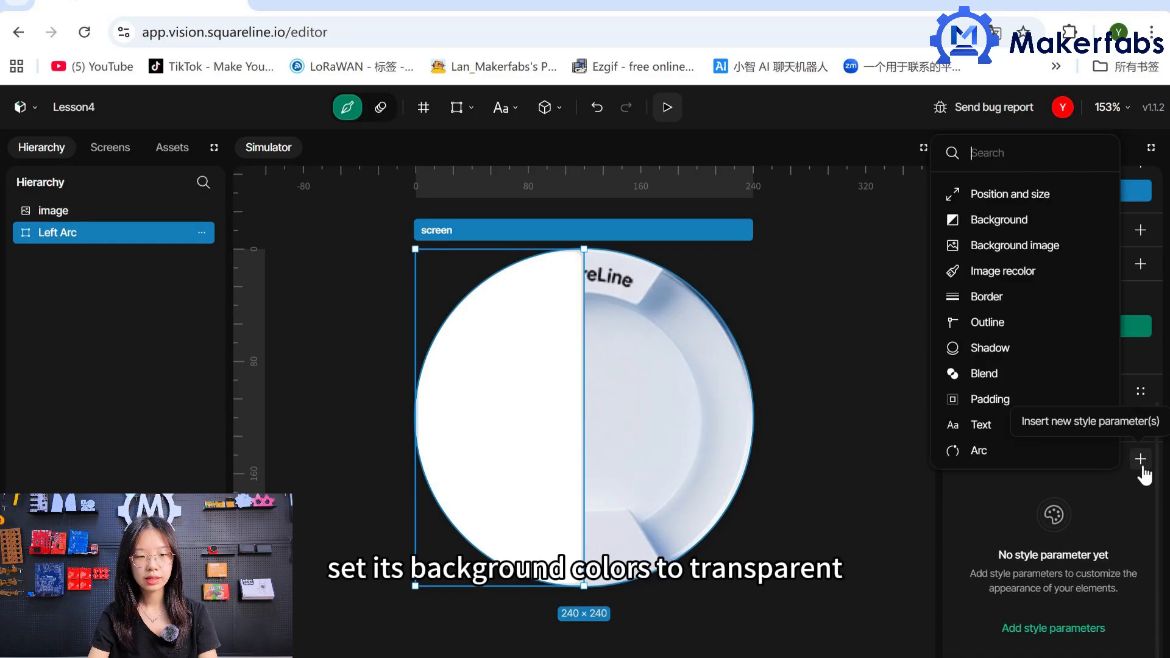
{"action": "left_click", "coordinate": [1021, 220]}
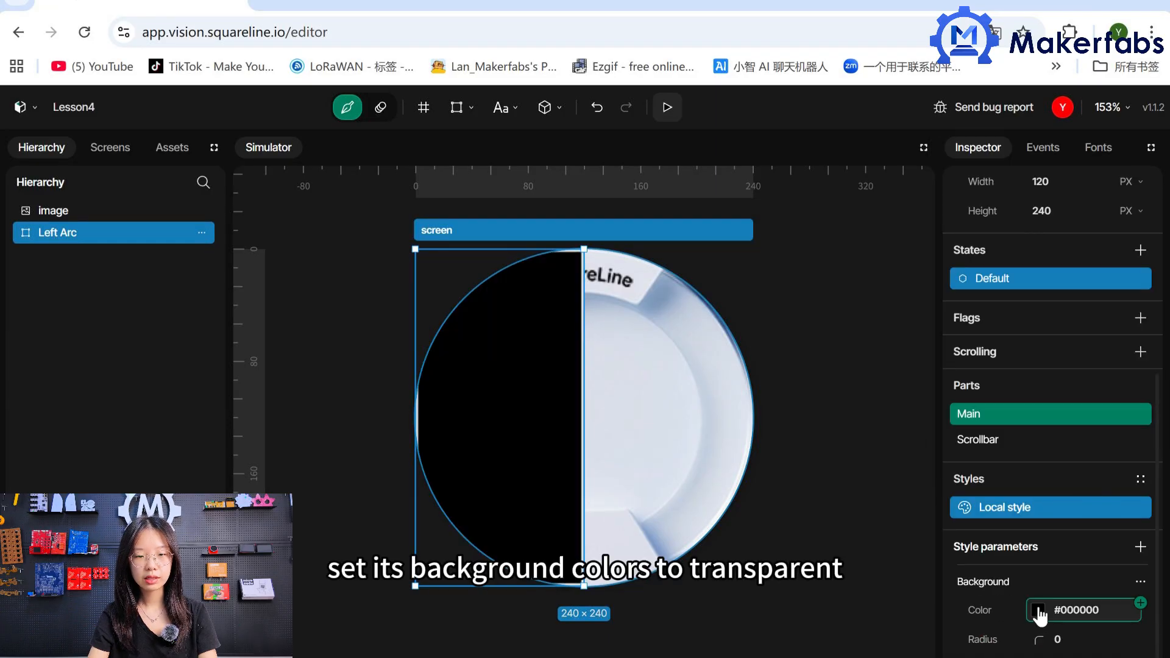
{"action": "left_click", "coordinate": [1038, 612]}
{"action": "left_click_drag", "start_coordinate": [997, 513], "coordinate": [883, 512]}
{"action": "left_click", "coordinate": [1008, 632]}
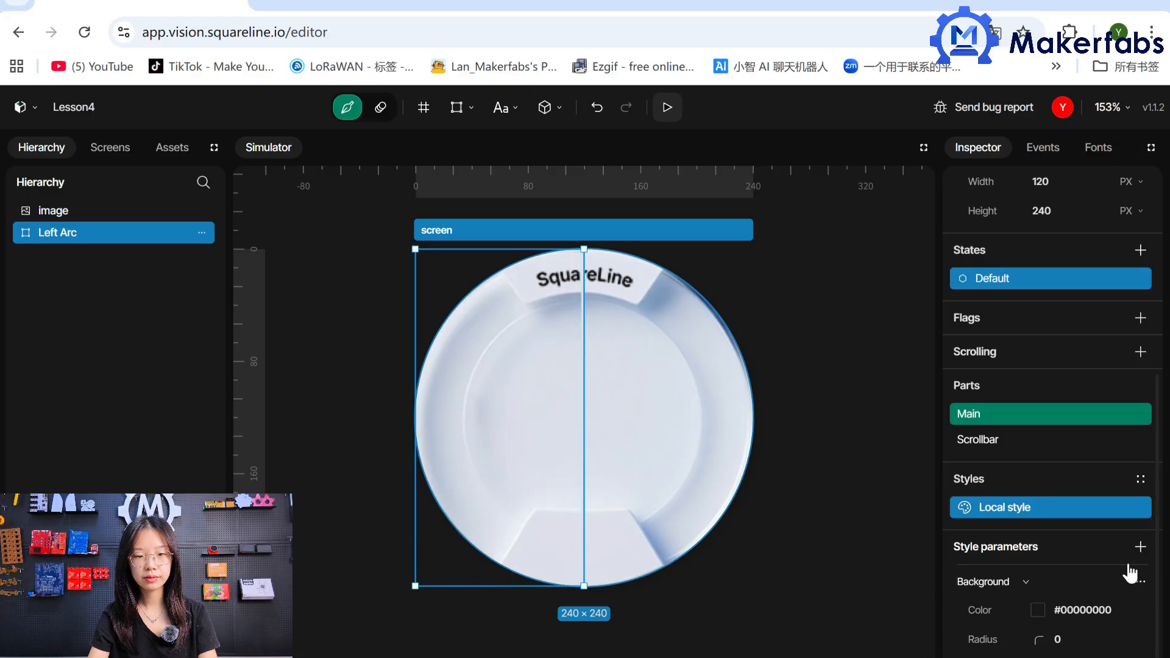
Add a Border style parameter to the Left Arc panel and make its fill fully transparent (#00000000).
{"action": "left_click", "coordinate": [1140, 546]}
{"action": "left_click", "coordinate": [1024, 382]}
{"action": "scroll", "coordinate": [1060, 365], "scroll_direction": "down", "scroll_amount": 5}
{"action": "left_click", "coordinate": [1039, 518]}
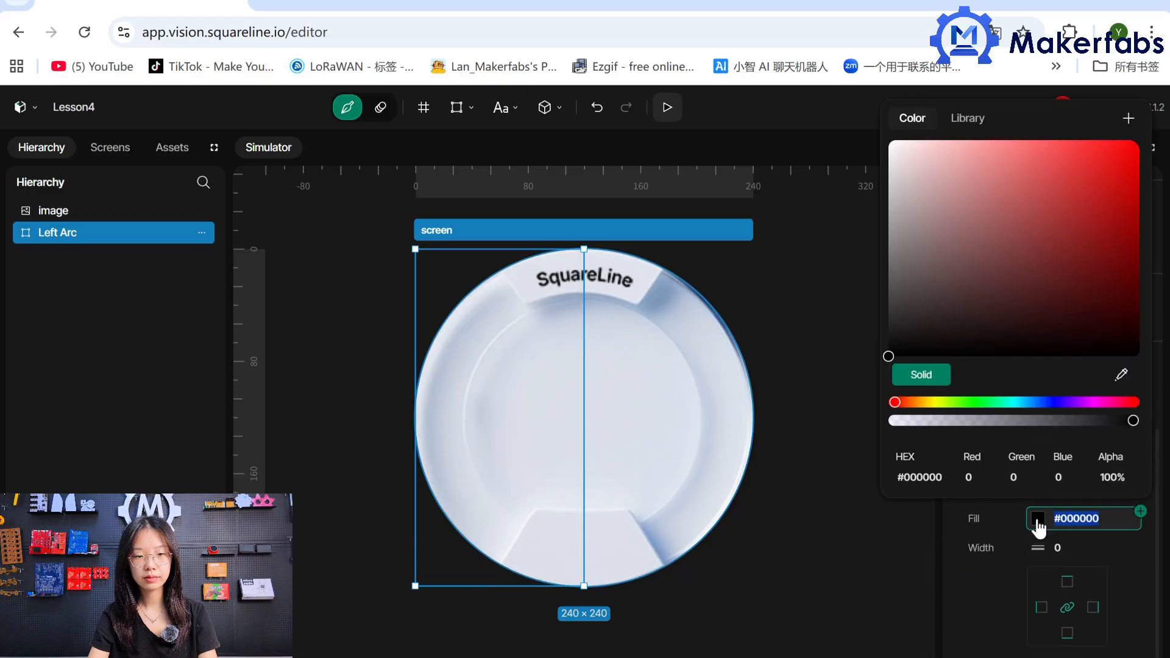
{"action": "left_click_drag", "start_coordinate": [941, 422], "coordinate": [890, 421]}
{"action": "left_click", "coordinate": [966, 582]}
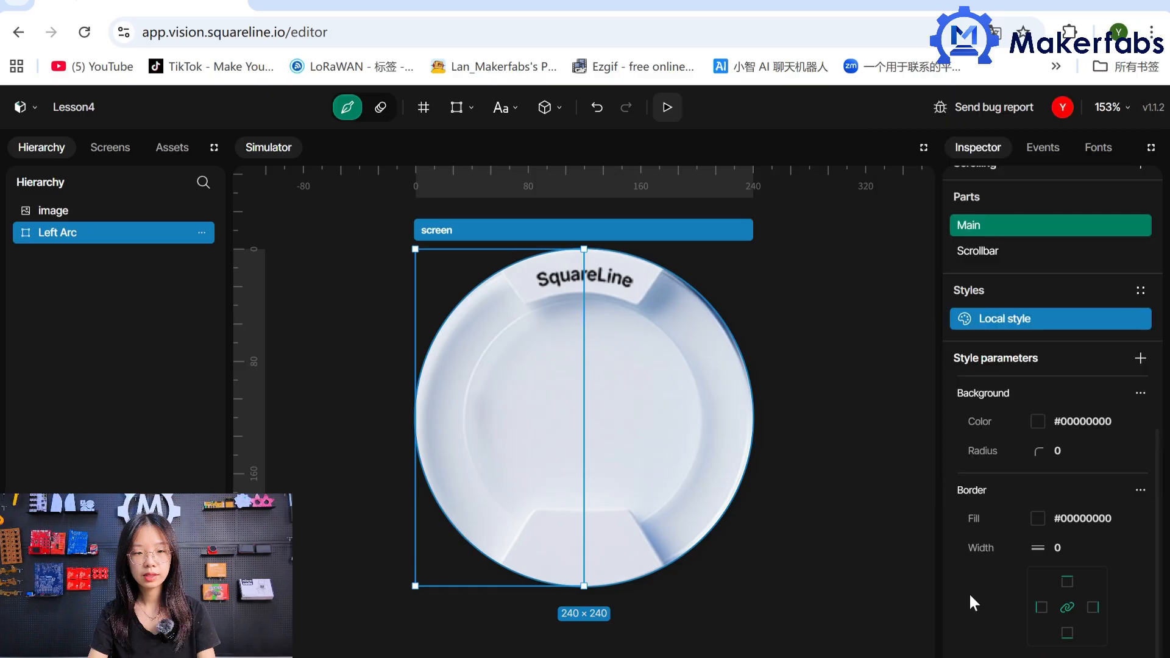
Add an Arc widget inside the Left Arc panel and name it Arc Temperature.
{"action": "left_click", "coordinate": [544, 107]}
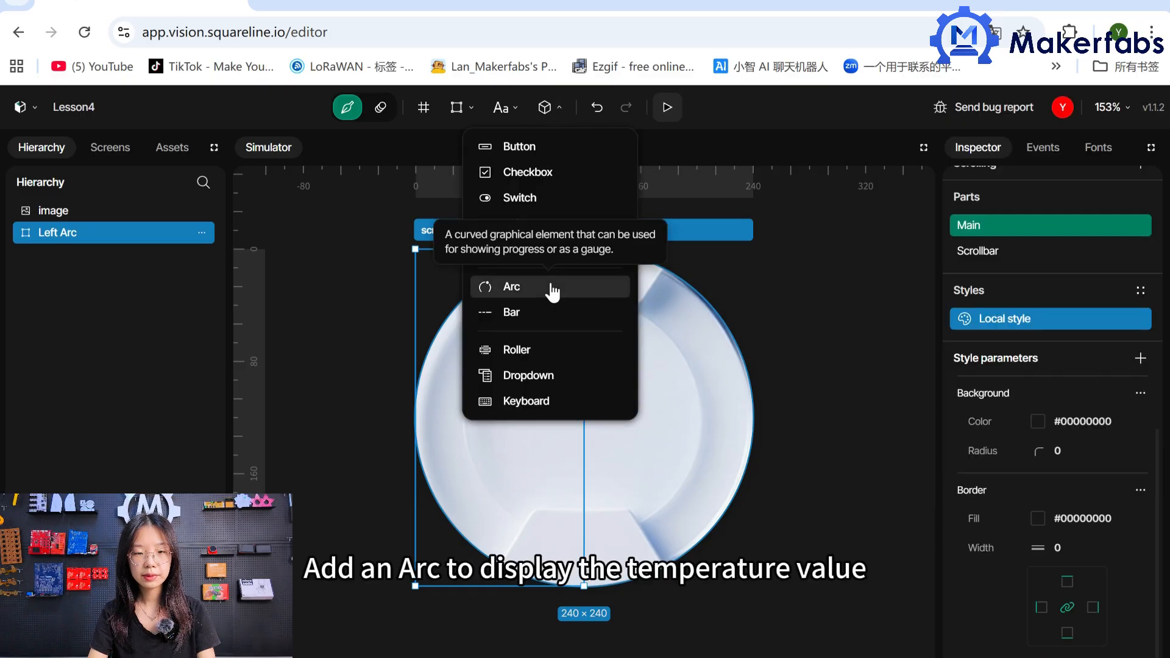
{"action": "left_click", "coordinate": [554, 290]}
{"action": "scroll", "coordinate": [1109, 366], "scroll_direction": "up", "scroll_amount": 10}
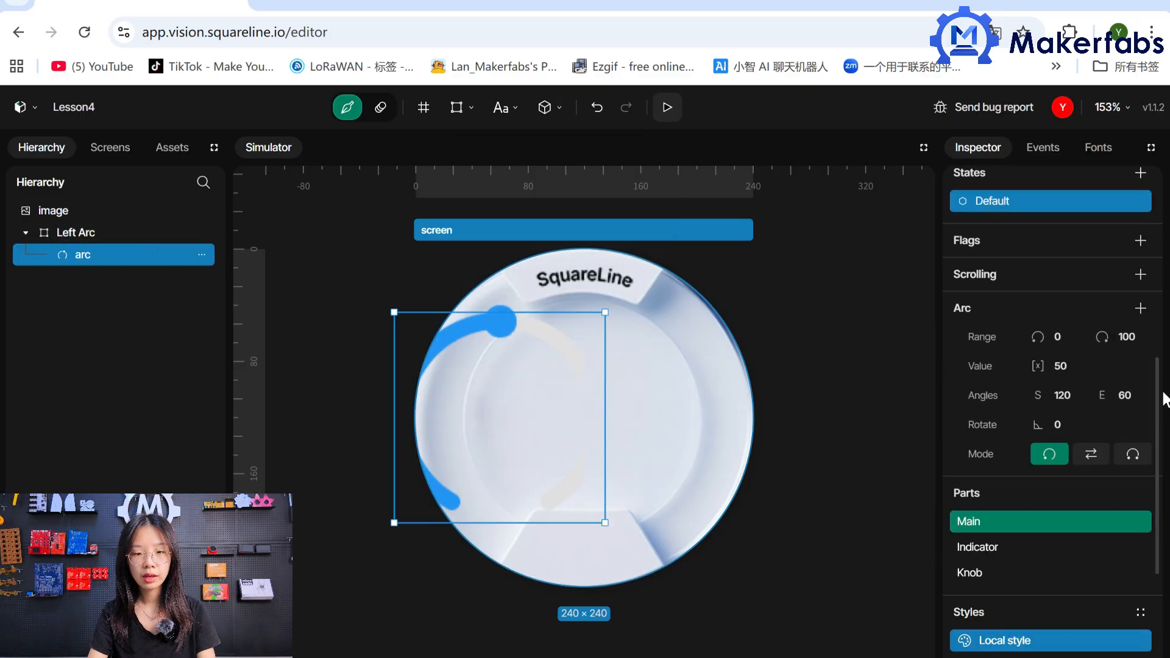
{"action": "left_click", "coordinate": [1062, 277]}
{"action": "double_click", "coordinate": [1063, 278]}
{"action": "type", "text": "Arc Temperature"}
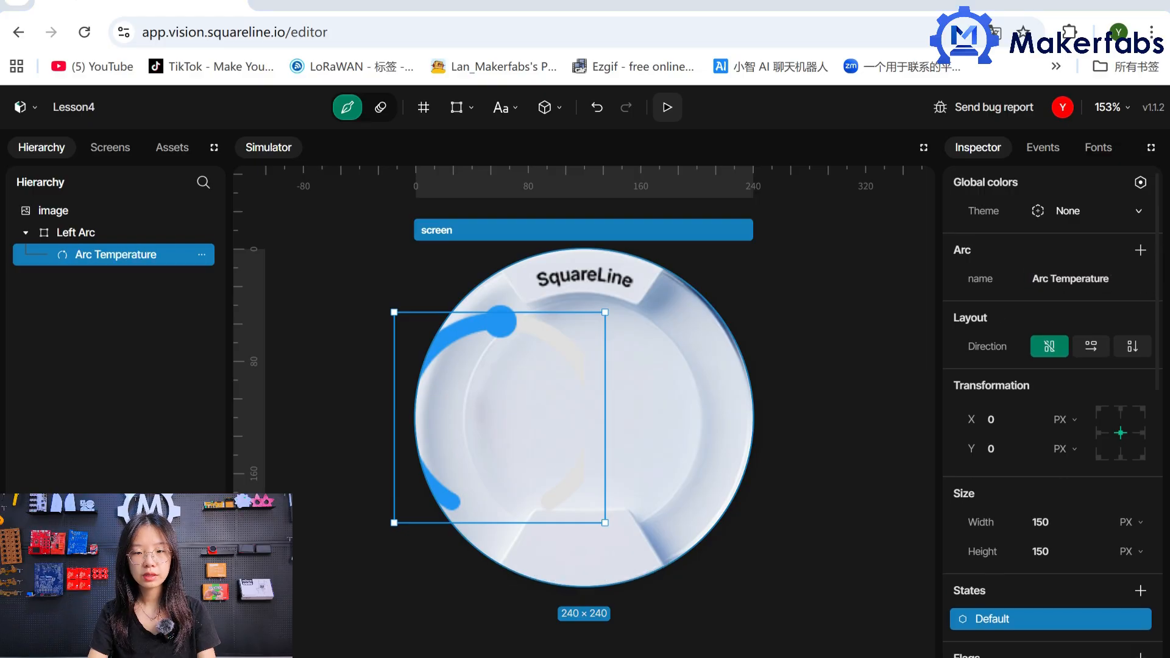
{"action": "key", "text": "Return"}
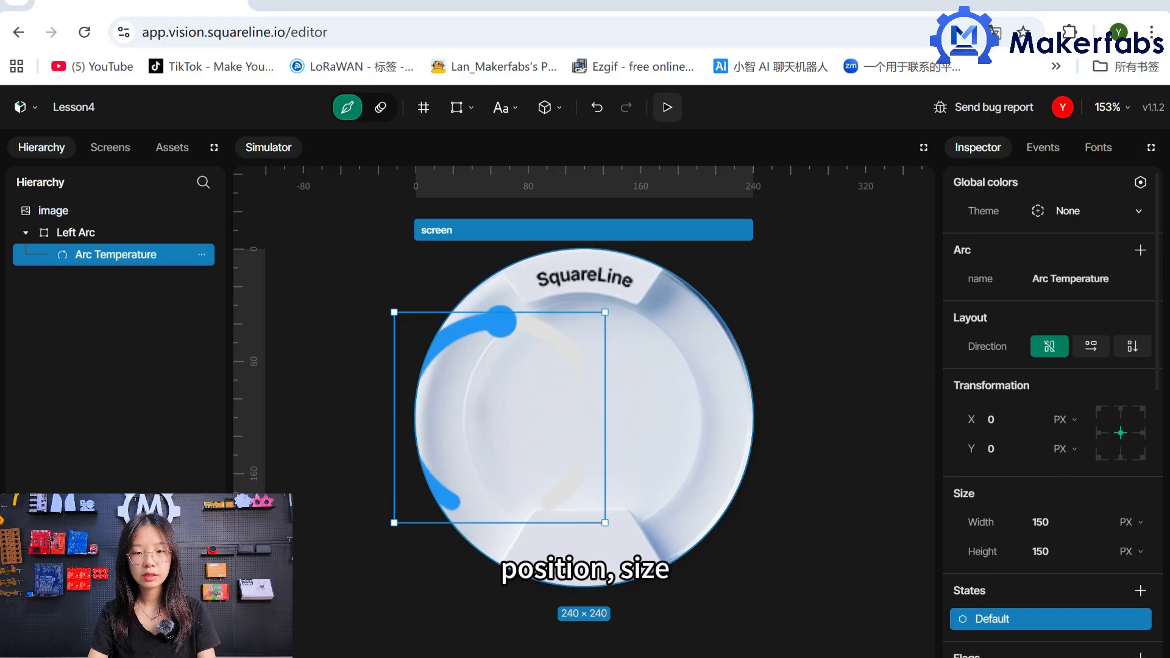
Set Arc Temperature's X position to 60 px and its size to 240 × 240 px.
{"action": "left_click", "coordinate": [1012, 419]}
{"action": "type", "text": "60"}
{"action": "left_click", "coordinate": [1029, 522]}
{"action": "type", "text": "240"}
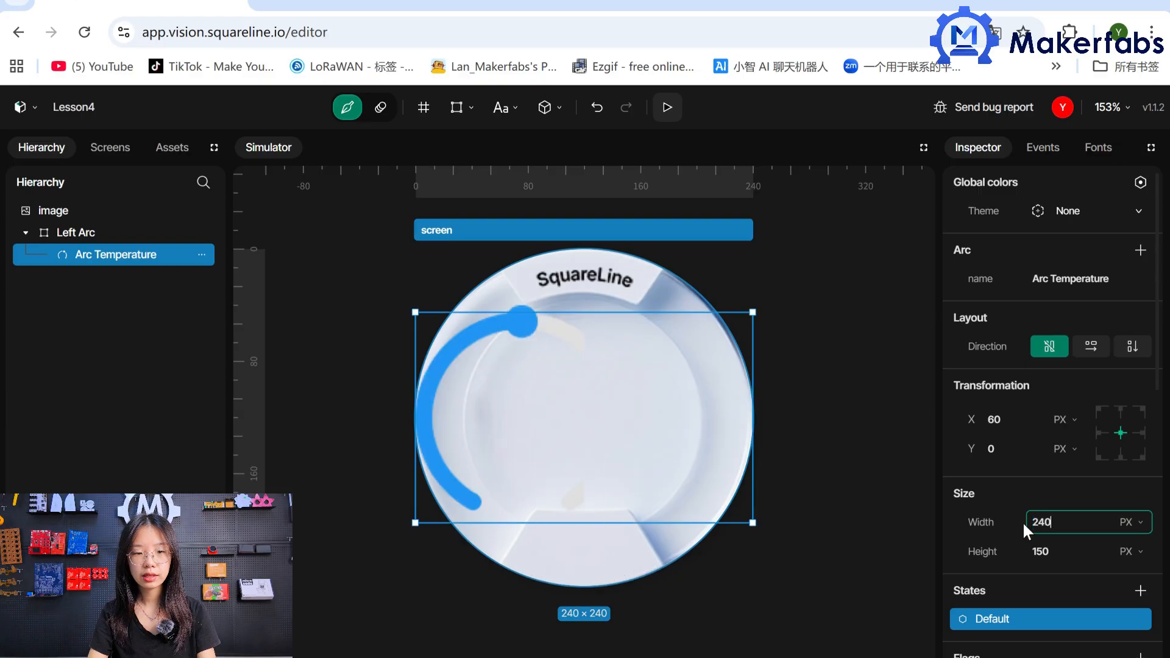
{"action": "left_click", "coordinate": [1060, 551]}
{"action": "type", "text": "240"}
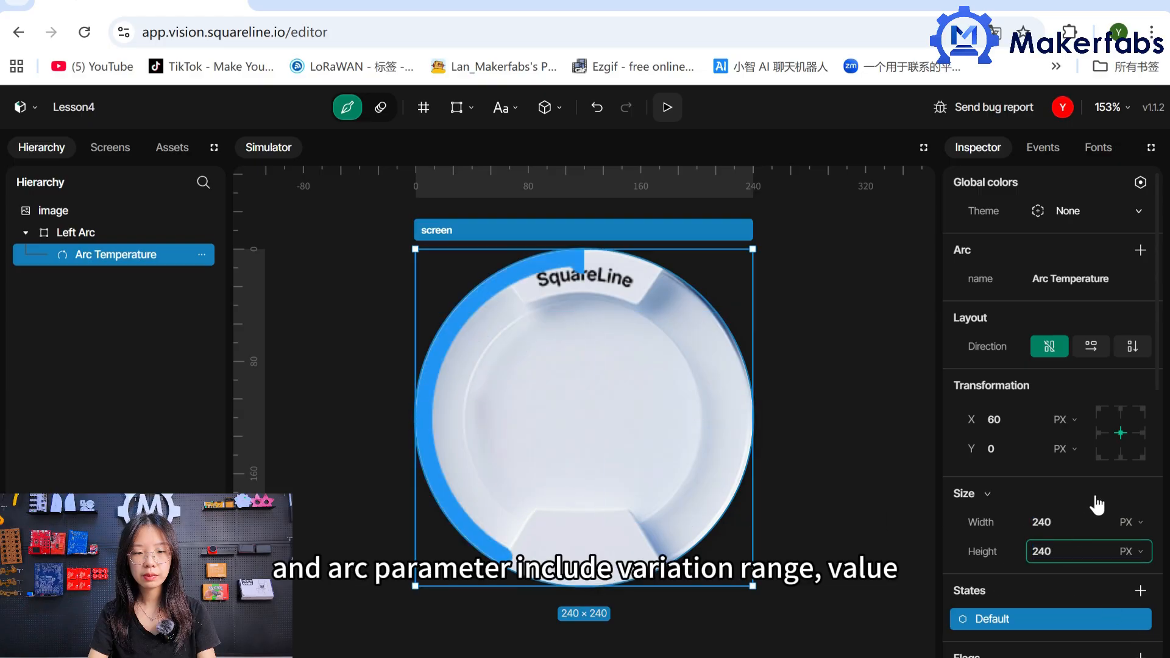
Set Arc Temperature's range to 15–50 and its value to 25.
{"action": "scroll", "coordinate": [1097, 505], "scroll_direction": "down", "scroll_amount": 5}
{"action": "left_click", "coordinate": [1079, 478]}
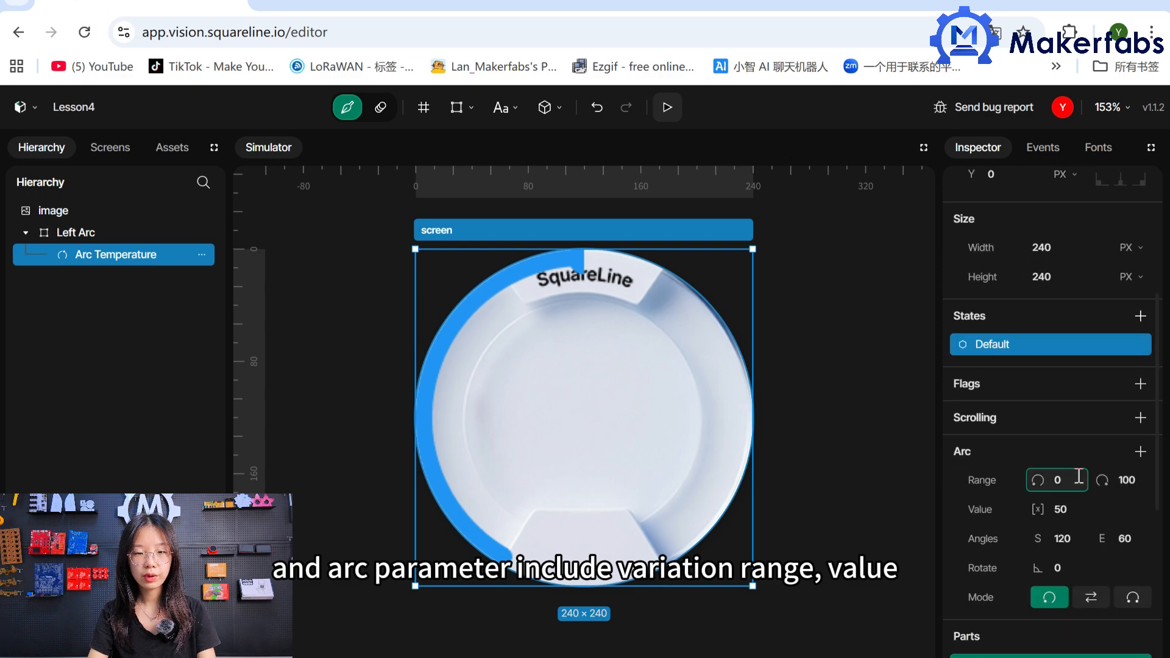
{"action": "type", "text": "15"}
{"action": "left_click", "coordinate": [1127, 479]}
{"action": "type", "text": "50"}
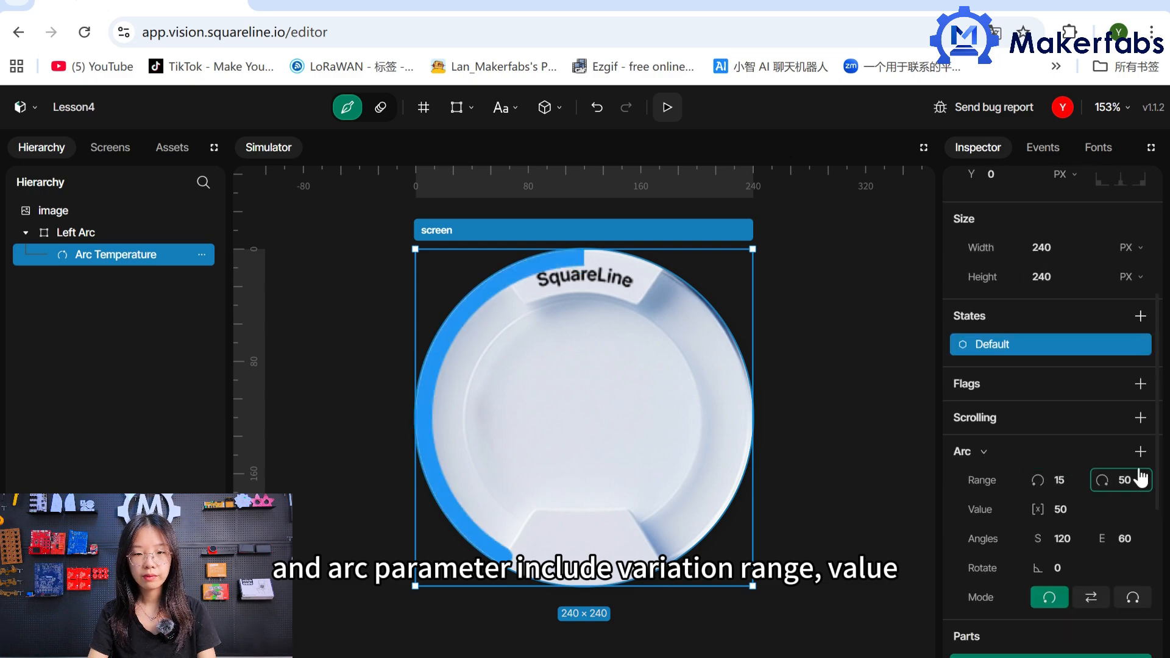
{"action": "left_click", "coordinate": [1063, 509]}
{"action": "type", "text": "25"}
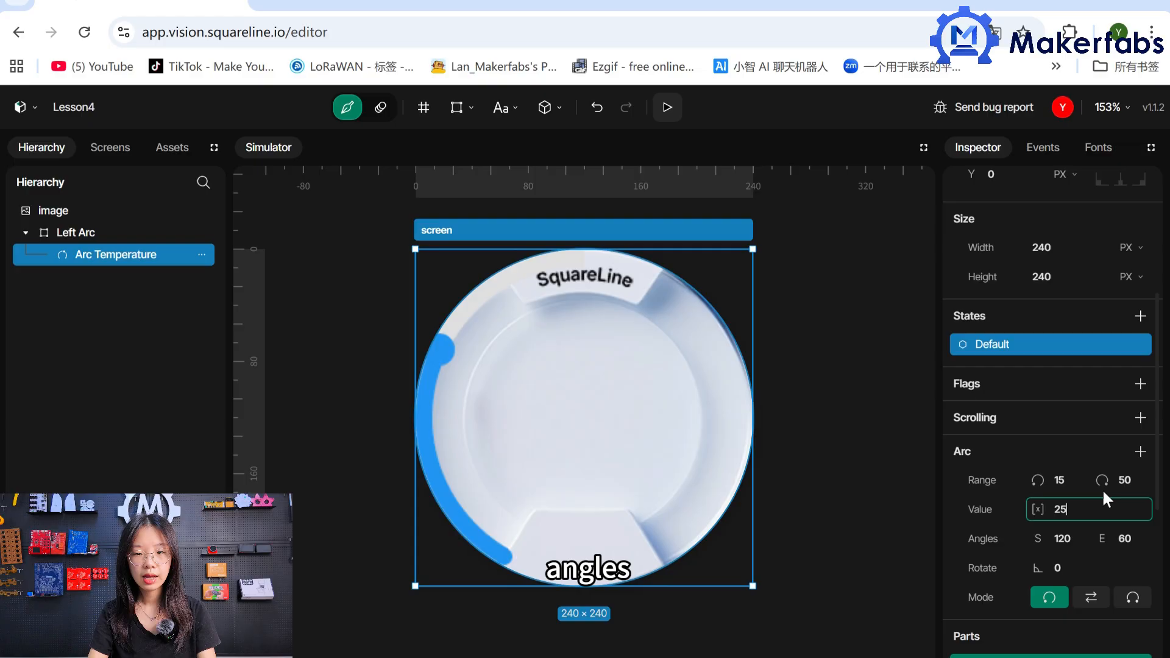
Set Arc Temperature's start angle to 0, end angle to 110 and rotation to 125.
{"action": "double_click", "coordinate": [1063, 538]}
{"action": "type", "text": "0"}
{"action": "left_click", "coordinate": [1137, 539]}
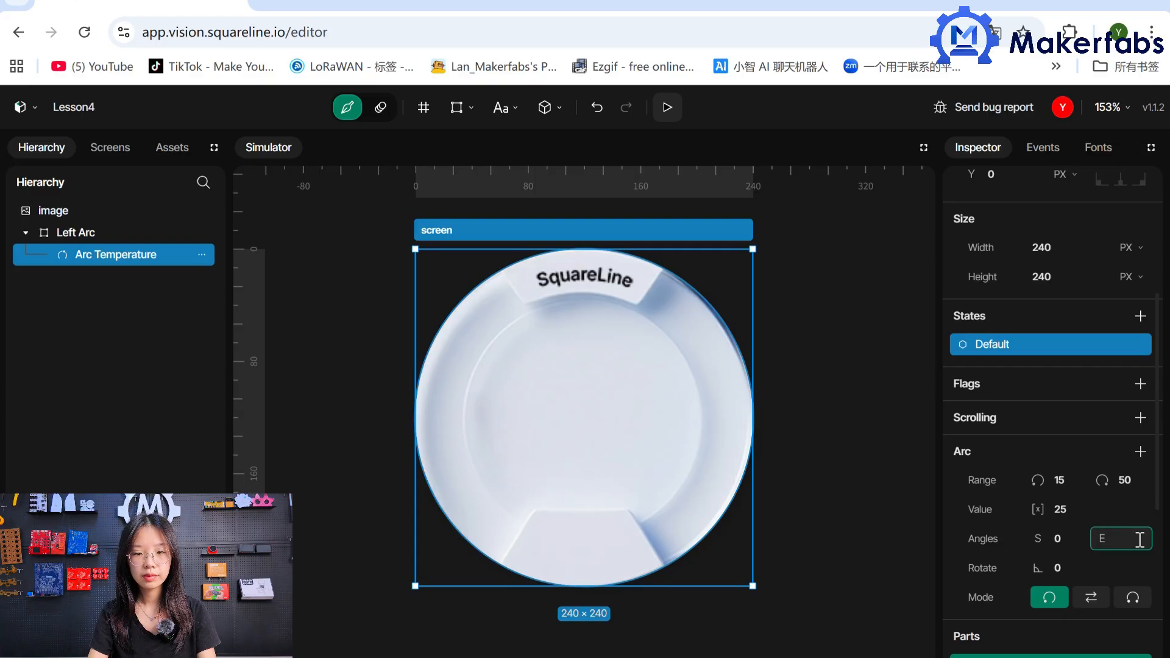
{"action": "type", "text": "110"}
{"action": "key", "text": "Tab"}
{"action": "type", "text": "125"}
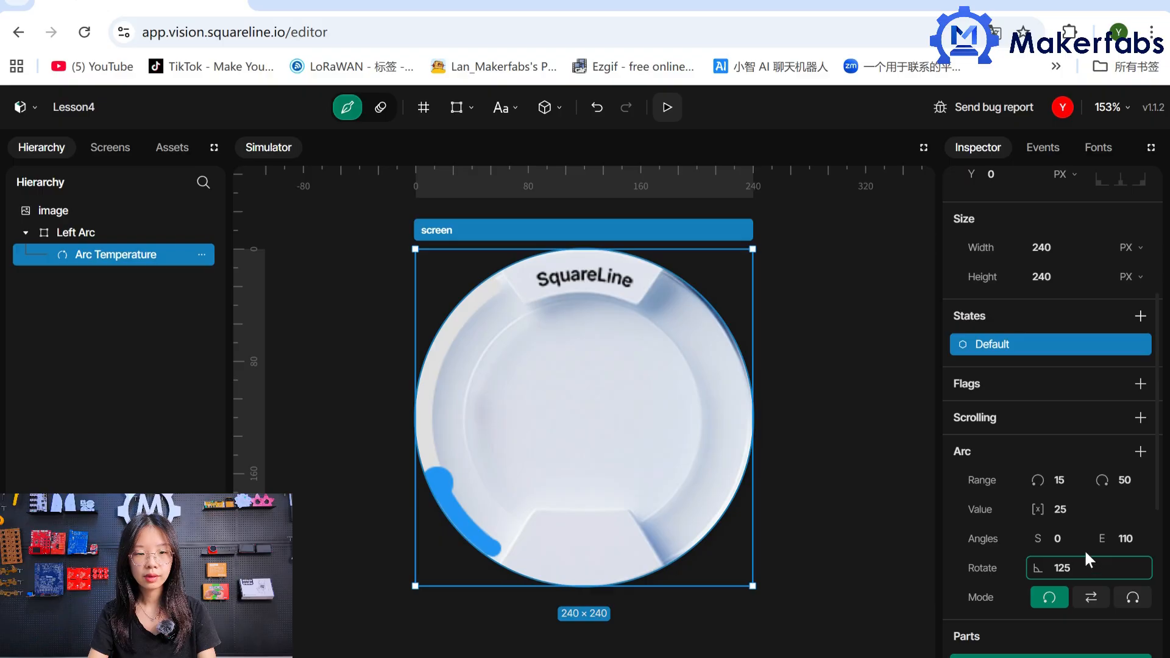
Add an Arc style parameter to Arc Temperature's Main part and make its color fully transparent (#00000000).
{"action": "scroll", "coordinate": [1084, 550], "scroll_direction": "down", "scroll_amount": 3}
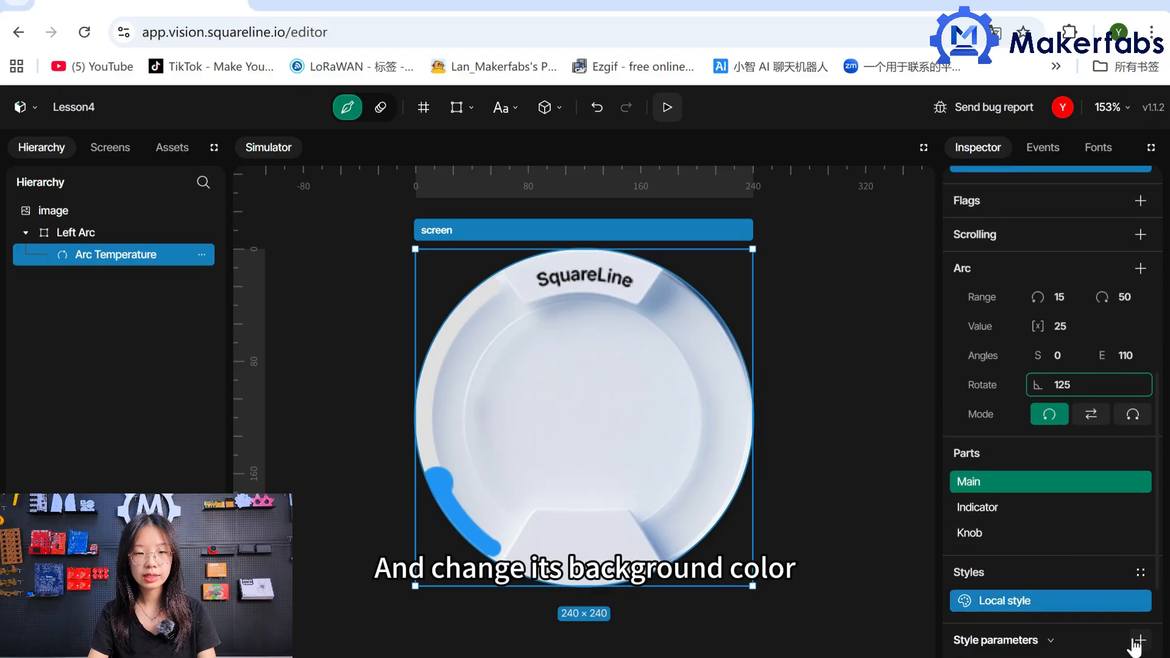
{"action": "left_click", "coordinate": [1138, 640]}
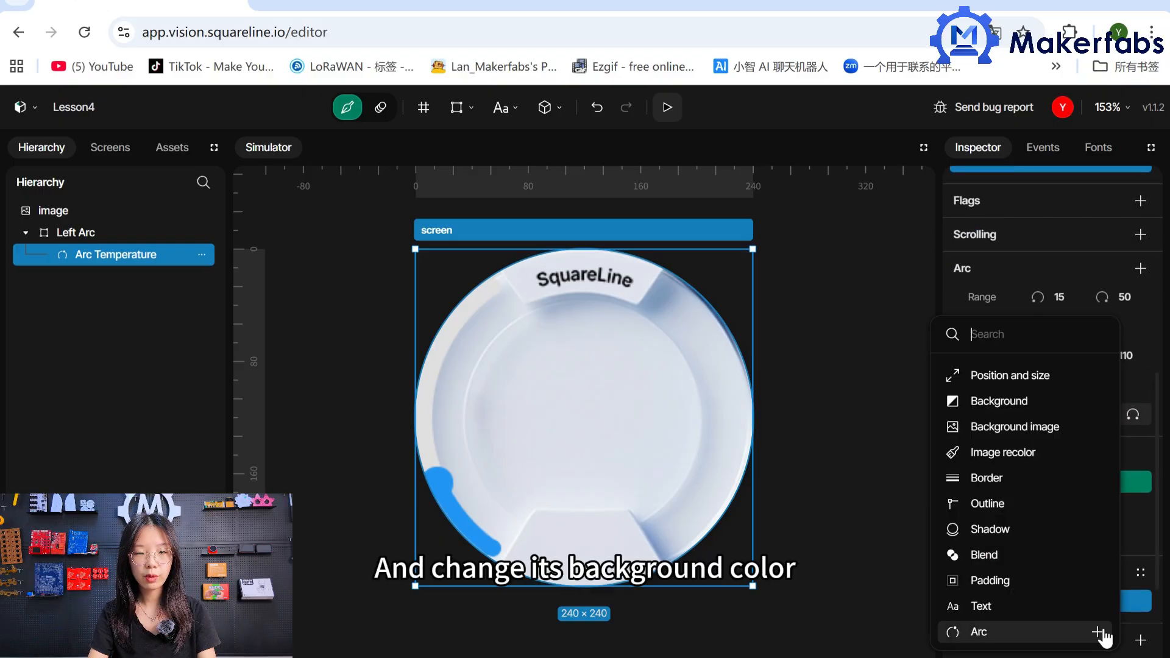
{"action": "left_click", "coordinate": [1053, 632]}
{"action": "left_click", "coordinate": [1037, 580]}
{"action": "left_click", "coordinate": [893, 484]}
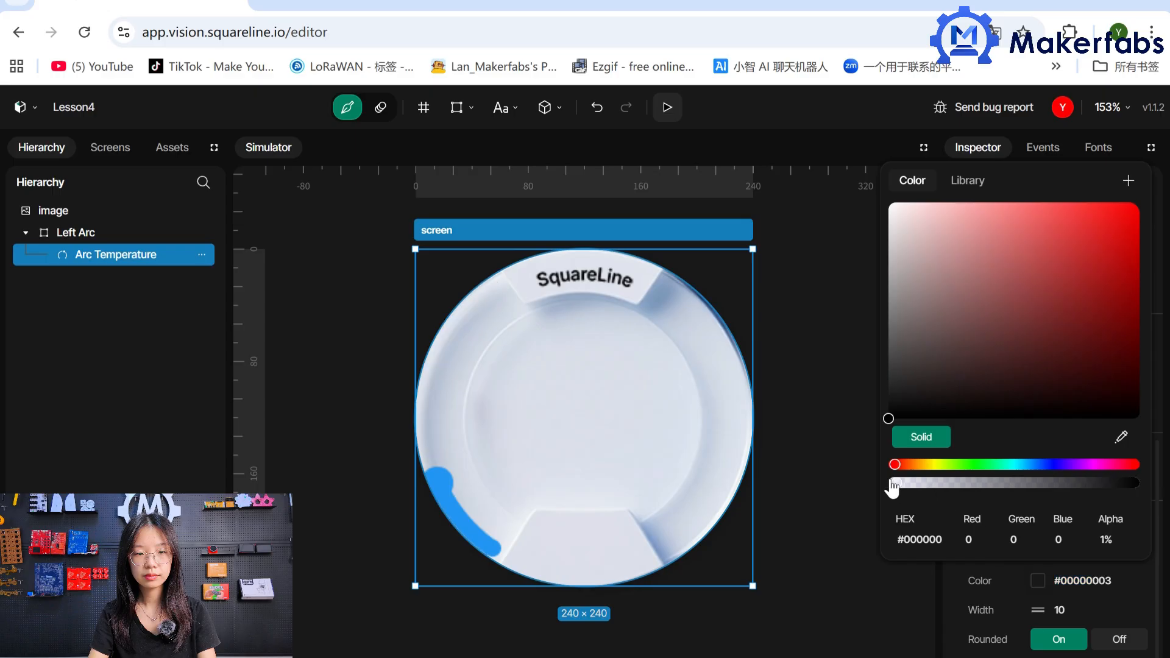
{"action": "left_click", "coordinate": [999, 593]}
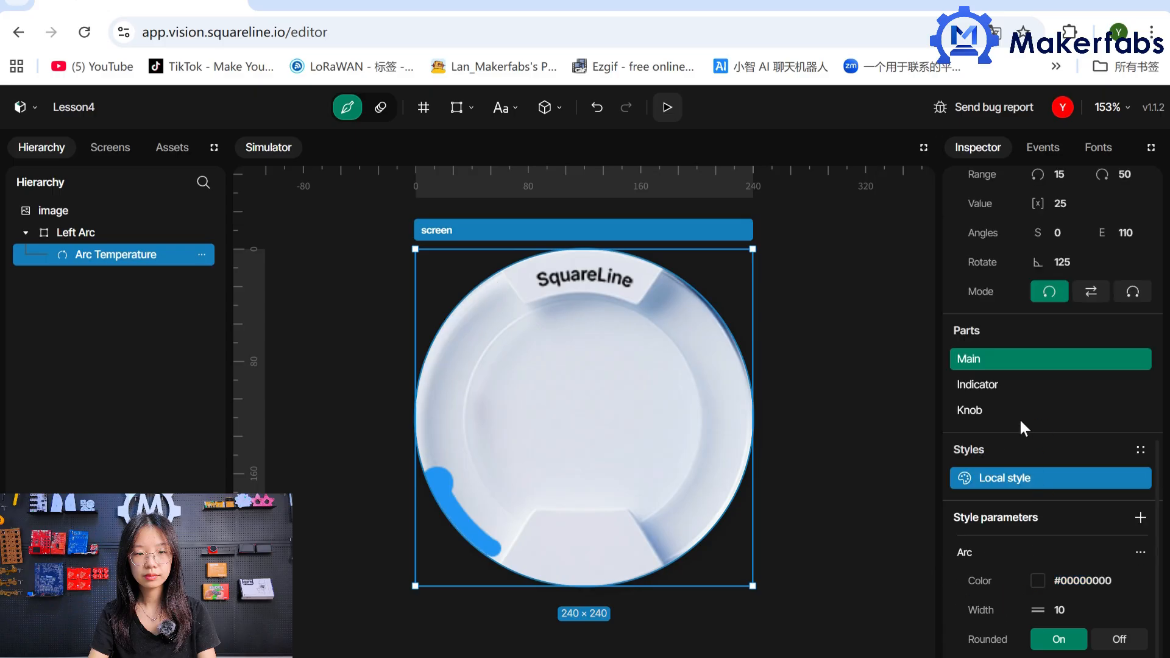
Add an Arc style parameter to Arc Temperature's Indicator part, with width 63 and rounded ends off.
{"action": "left_click", "coordinate": [993, 390]}
{"action": "scroll", "coordinate": [1067, 438], "scroll_direction": "down", "scroll_amount": 1}
{"action": "left_click", "coordinate": [1140, 485]}
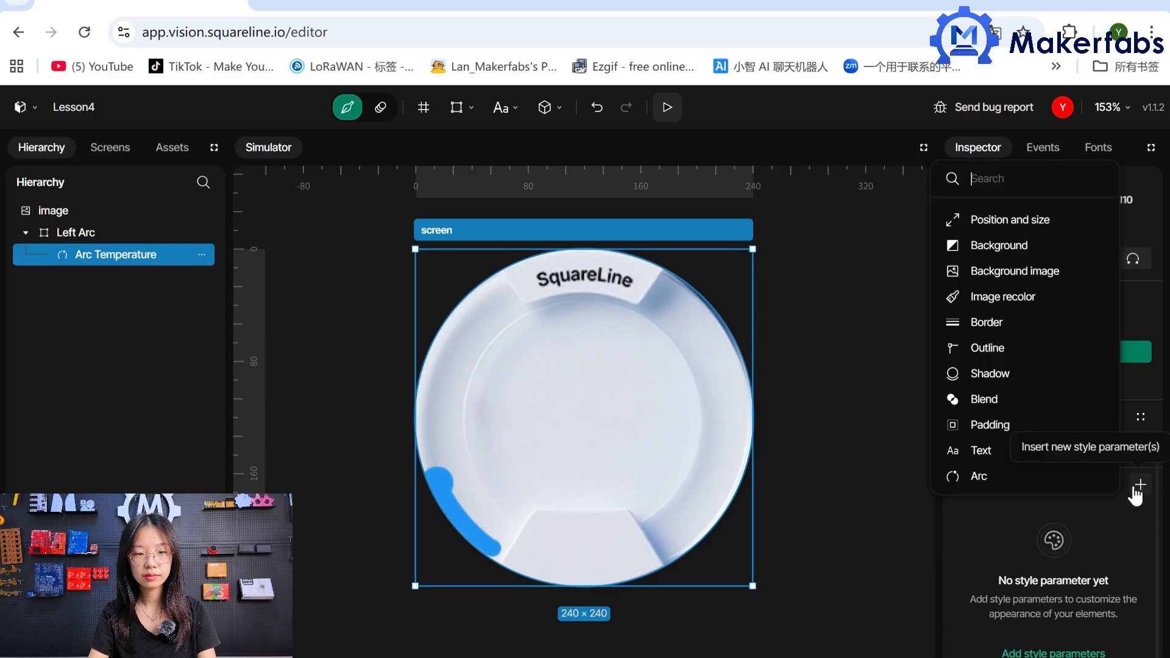
{"action": "left_click", "coordinate": [1053, 478]}
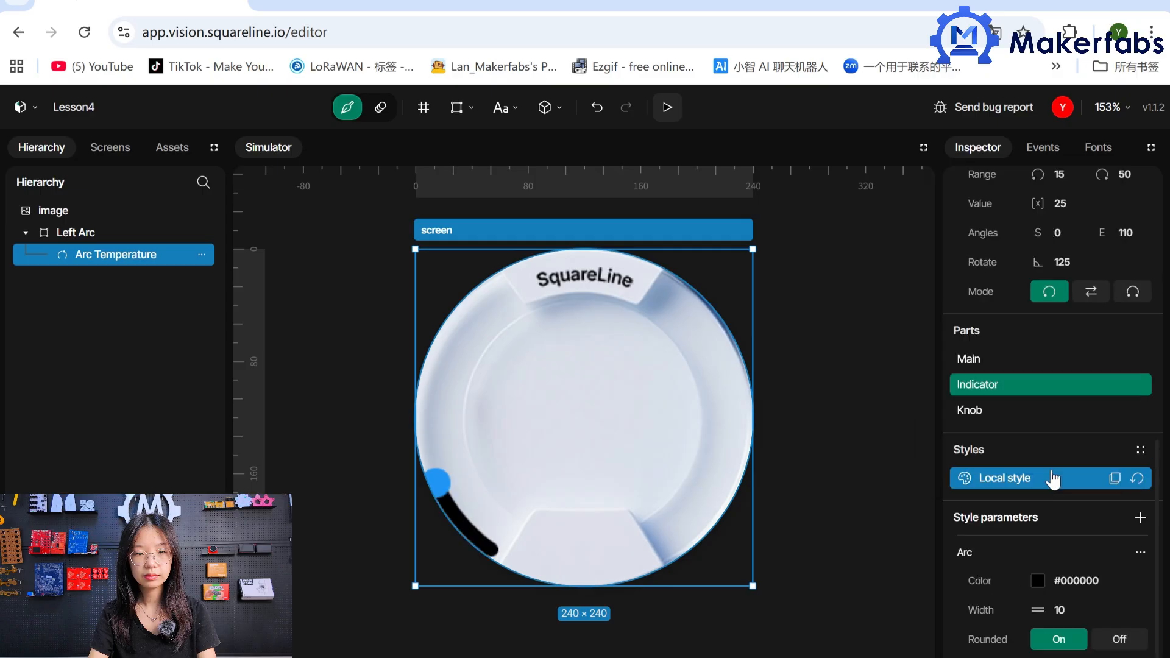
{"action": "left_click", "coordinate": [1127, 609]}
{"action": "key", "text": "BackSpace"}
{"action": "key", "text": "BackSpace"}
{"action": "type", "text": "63"}
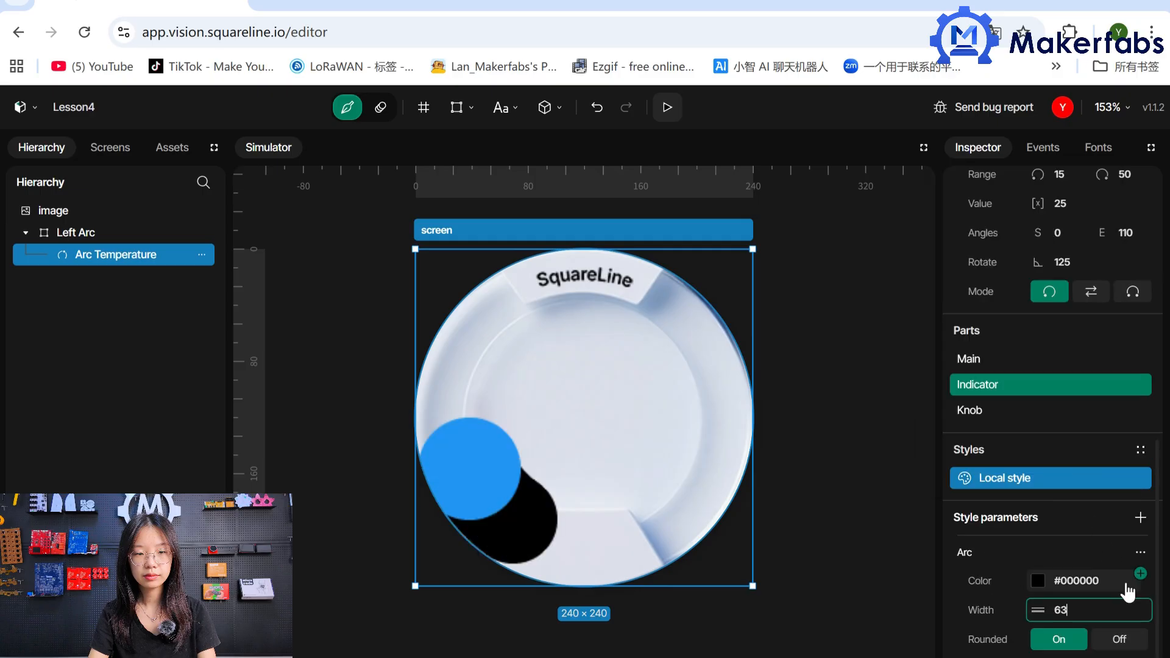
{"action": "left_click", "coordinate": [1119, 639]}
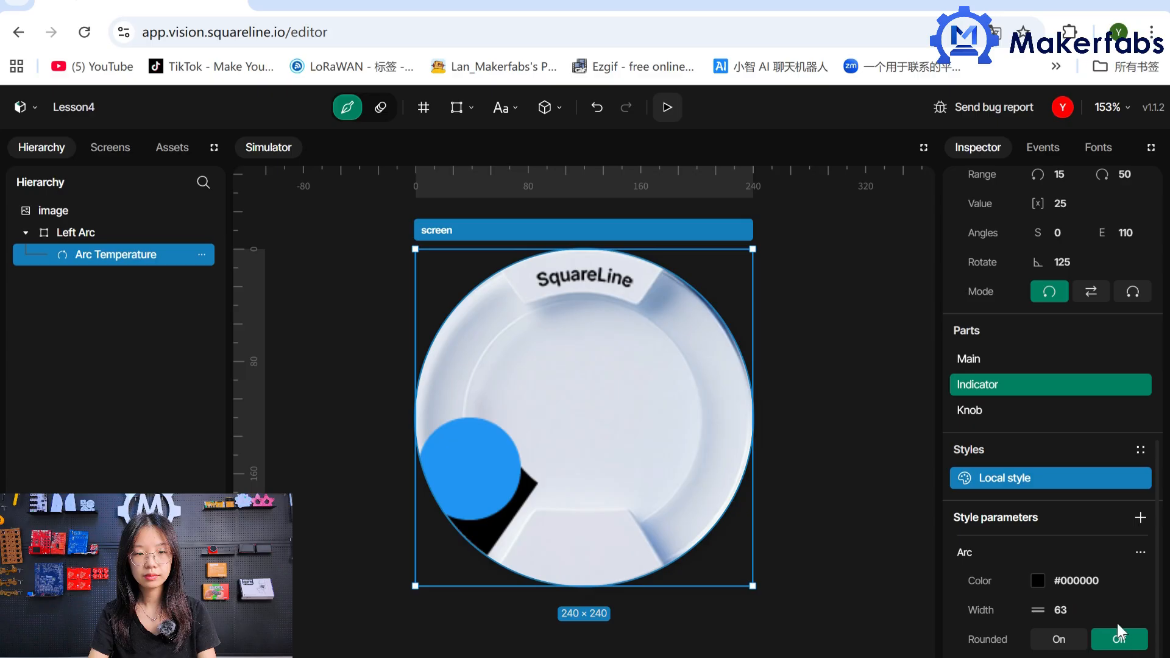
Enable the image property in the Indicator part's Arc style and assign the arc indicator asset to it.
{"action": "left_click", "coordinate": [1139, 556]}
{"action": "left_click", "coordinate": [1000, 634]}
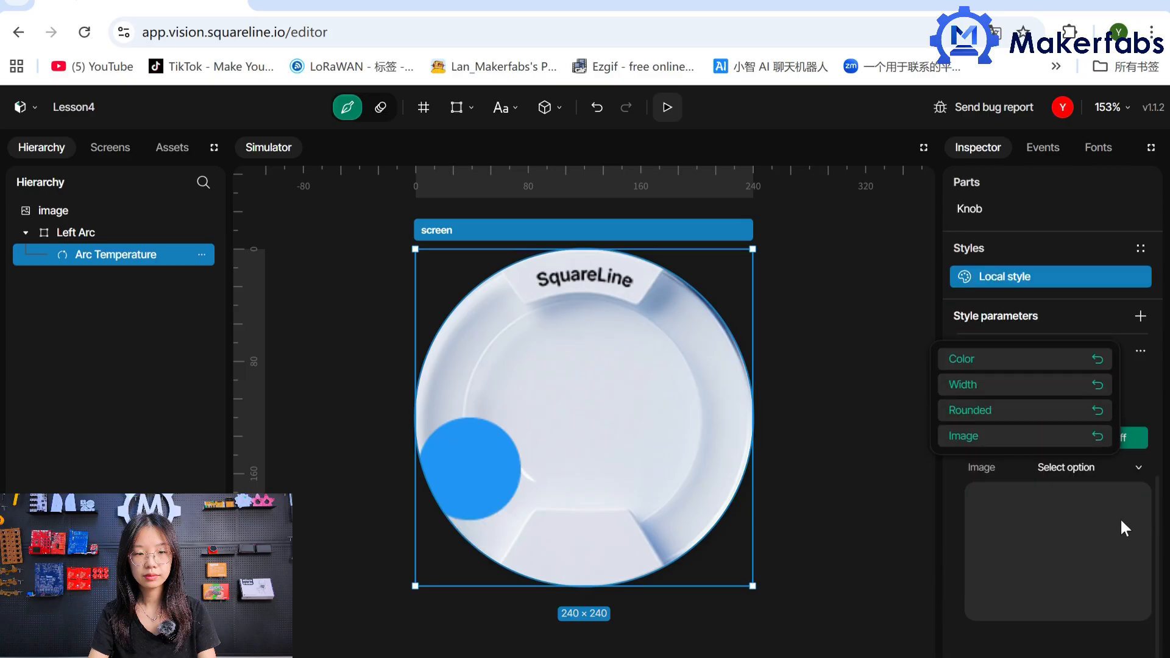
{"action": "left_click", "coordinate": [1120, 517]}
{"action": "left_click", "coordinate": [1056, 582]}
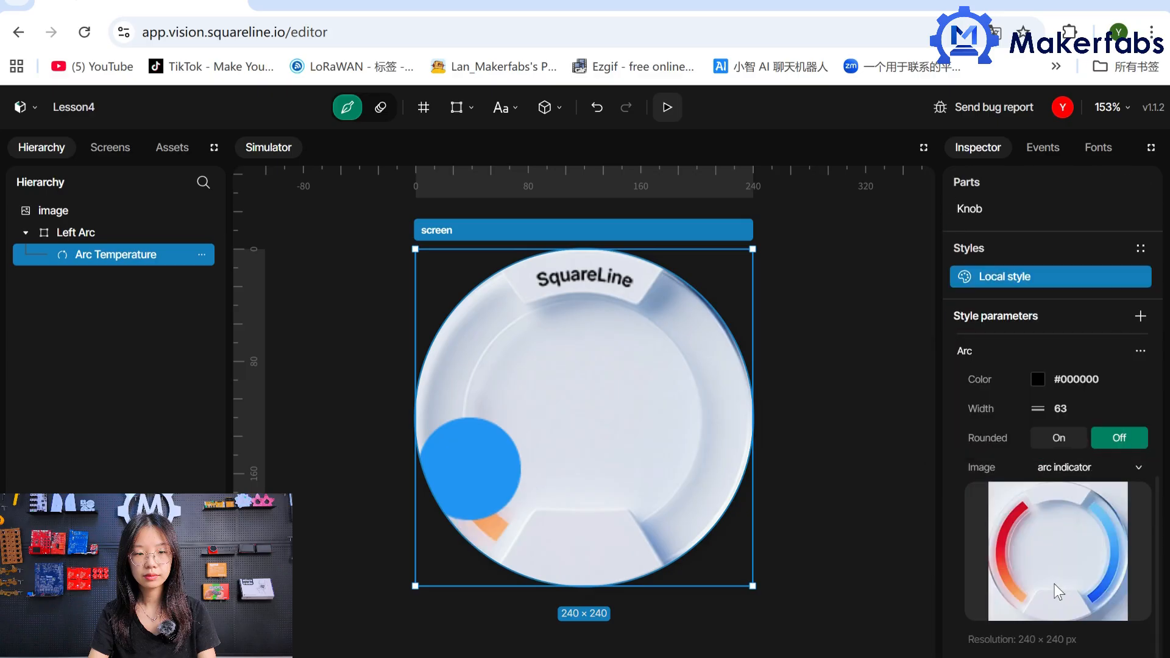
{"action": "scroll", "coordinate": [1044, 587], "scroll_direction": "up", "scroll_amount": 5}
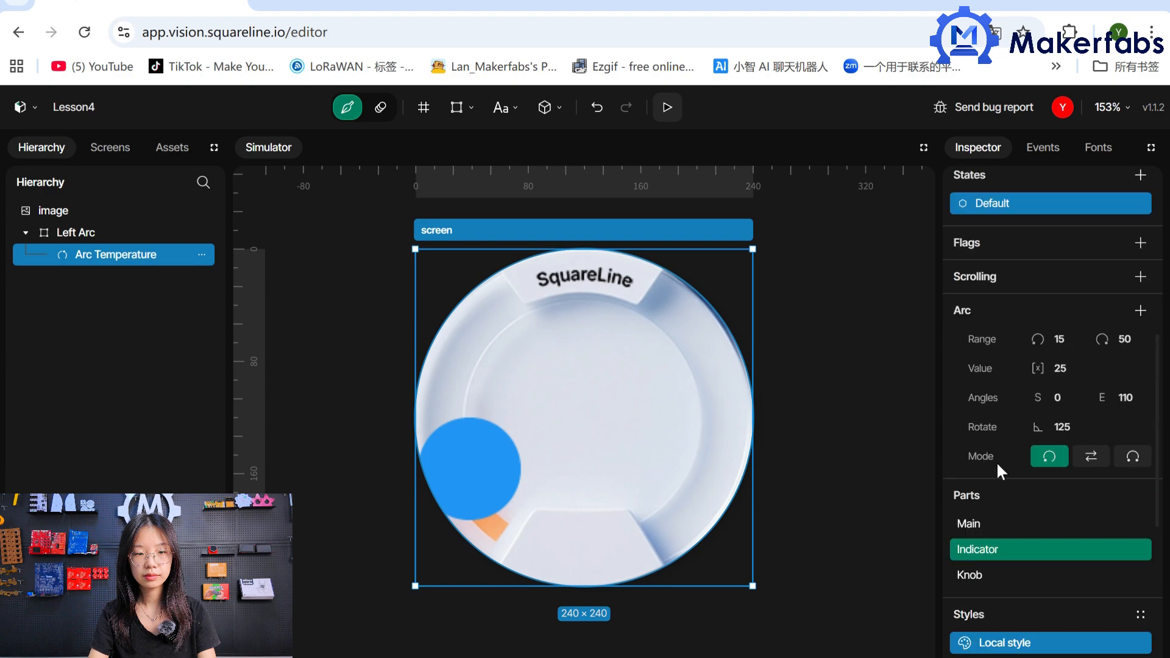
Add a Background style parameter to Arc Temperature's Knob part and make its color fully transparent (#00000000).
{"action": "left_click", "coordinate": [1048, 579]}
{"action": "scroll", "coordinate": [1118, 489], "scroll_direction": "down", "scroll_amount": 4}
{"action": "scroll", "coordinate": [1118, 488], "scroll_direction": "up", "scroll_amount": 1}
{"action": "left_click", "coordinate": [1139, 518]}
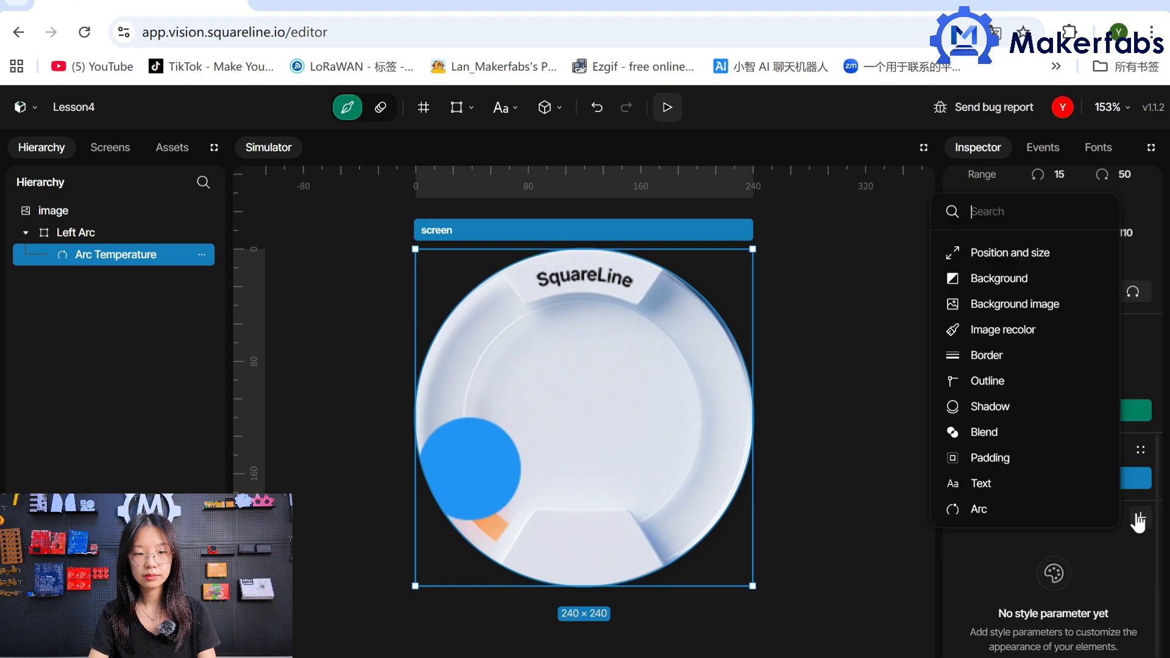
{"action": "left_click", "coordinate": [1038, 203]}
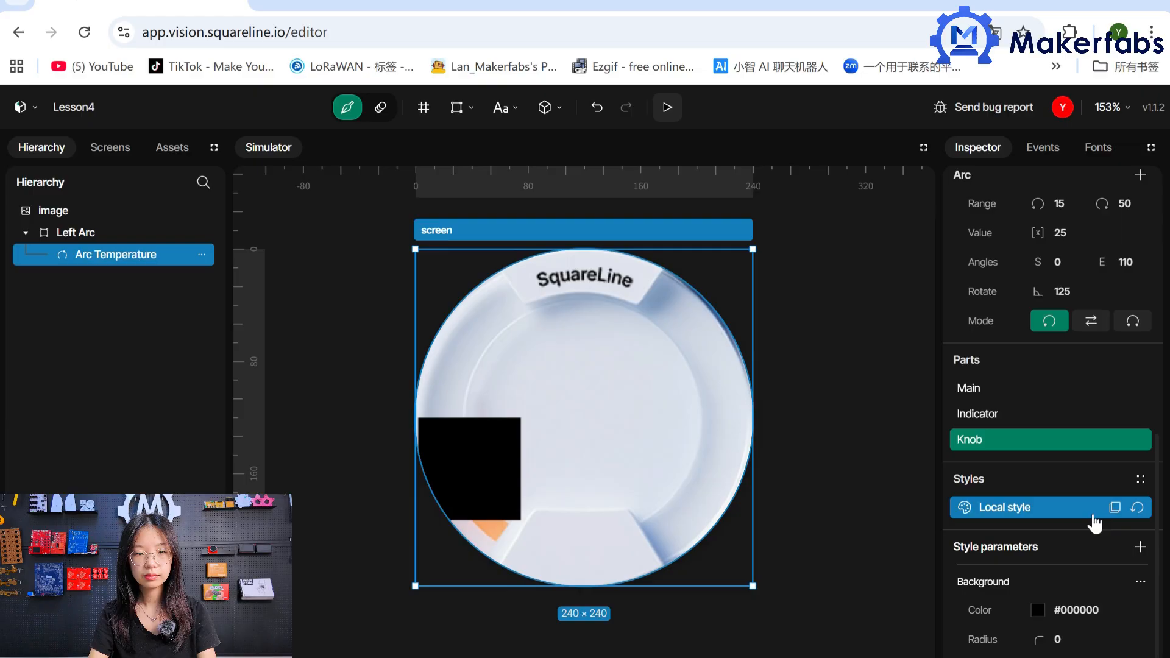
{"action": "left_click", "coordinate": [1038, 610]}
{"action": "left_click_drag", "start_coordinate": [974, 516], "coordinate": [860, 519]}
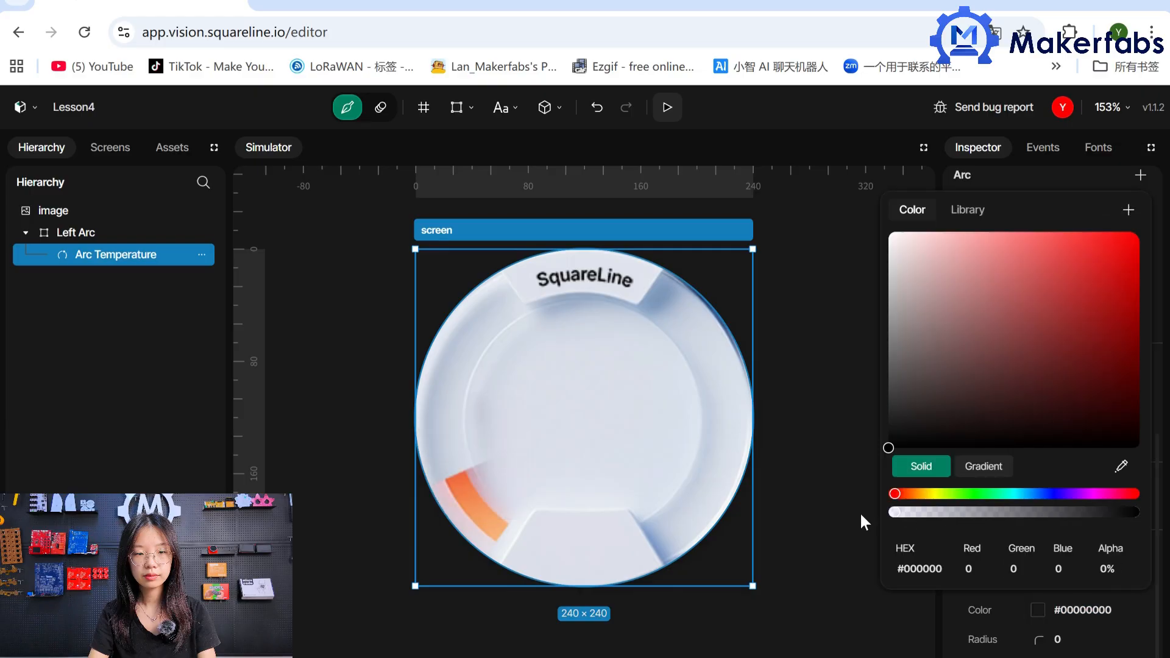
{"action": "left_click", "coordinate": [1018, 625]}
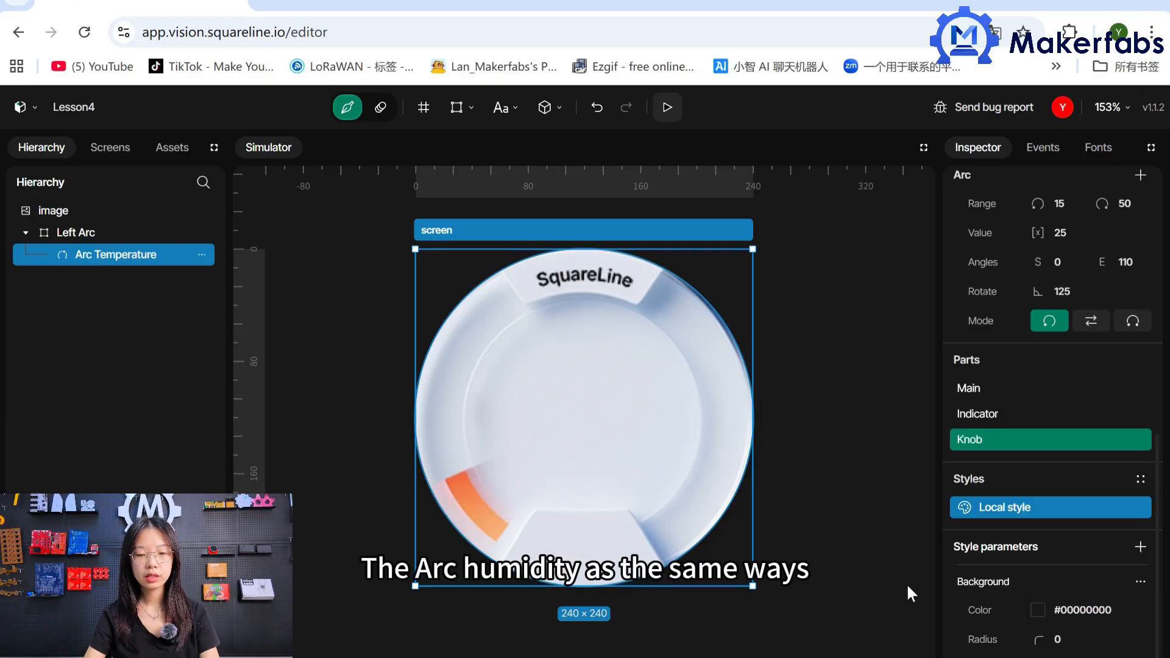
Duplicate the Left Arc panel, rename the copy Right Arc and align it to the middle right of the screen.
{"action": "left_click", "coordinate": [841, 541]}
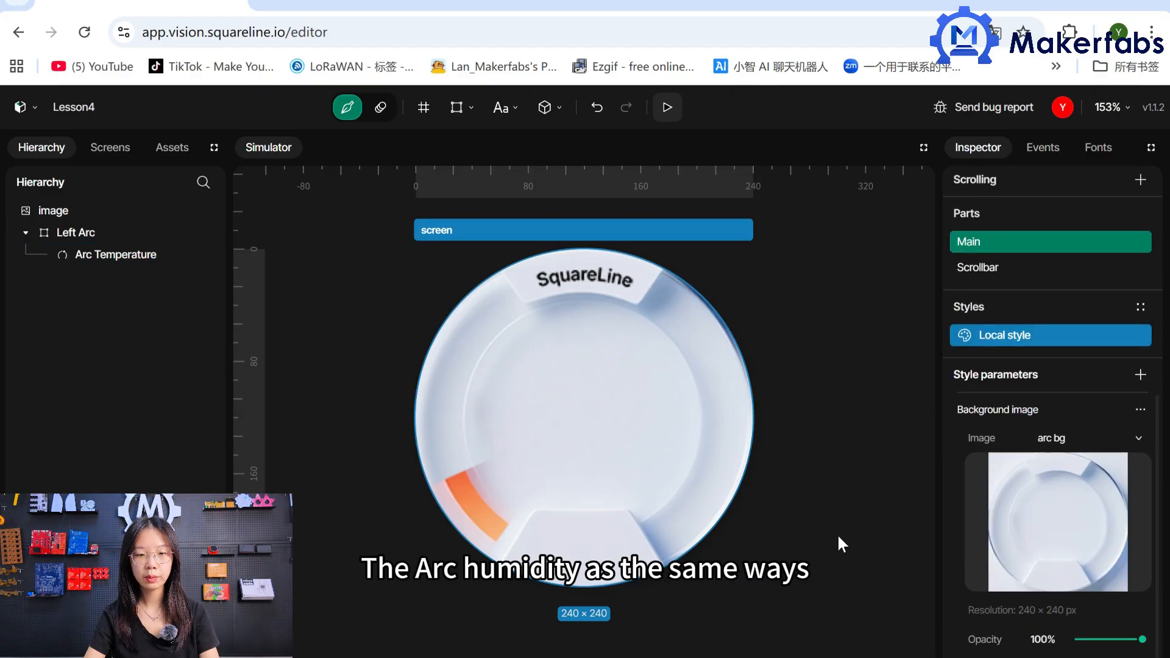
{"action": "left_click", "coordinate": [166, 235]}
{"action": "left_click", "coordinate": [202, 232]}
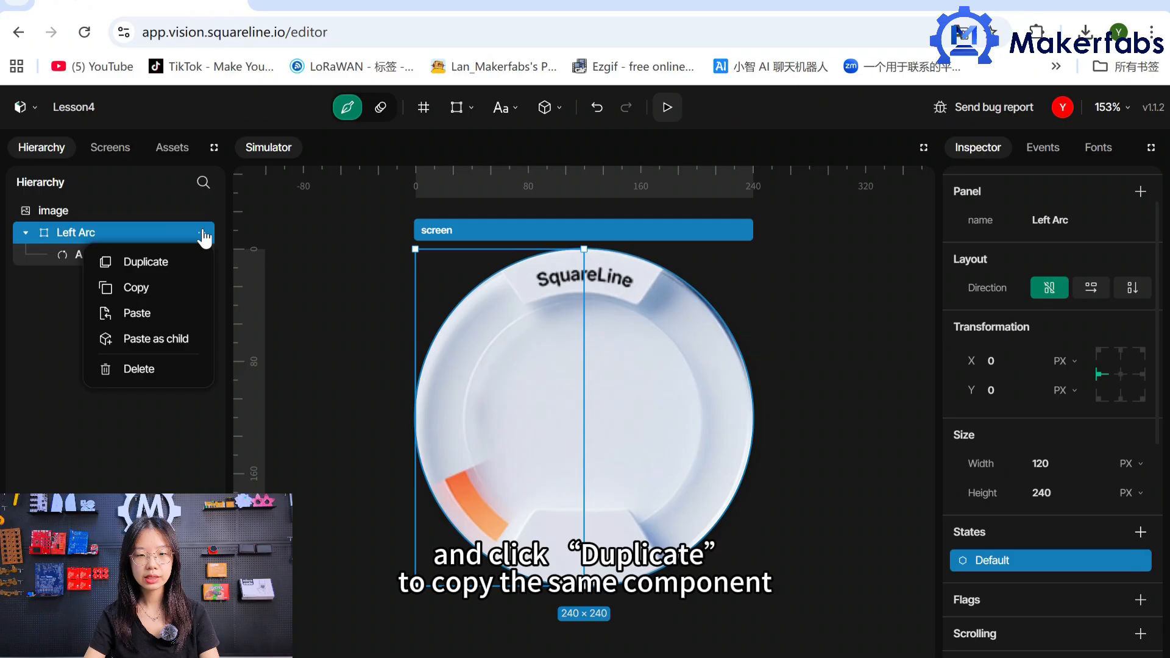
{"action": "left_click", "coordinate": [157, 263]}
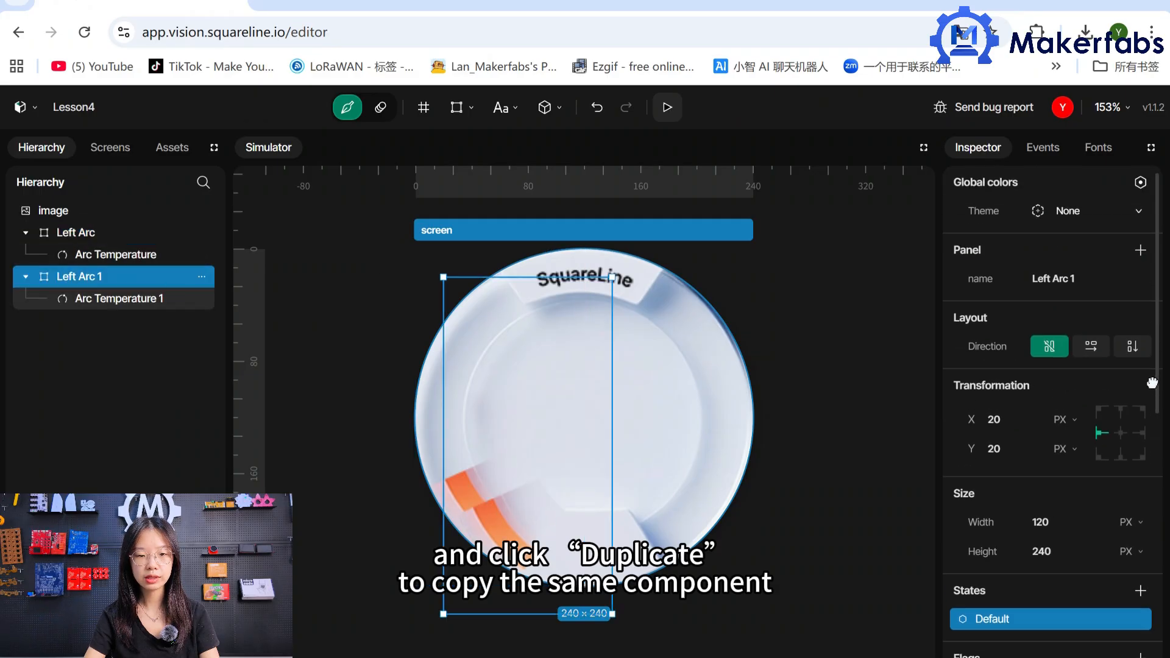
{"action": "left_click_drag", "start_coordinate": [1151, 410], "coordinate": [1152, 384]}
{"action": "left_click", "coordinate": [1036, 279]}
{"action": "type", "text": "Right"}
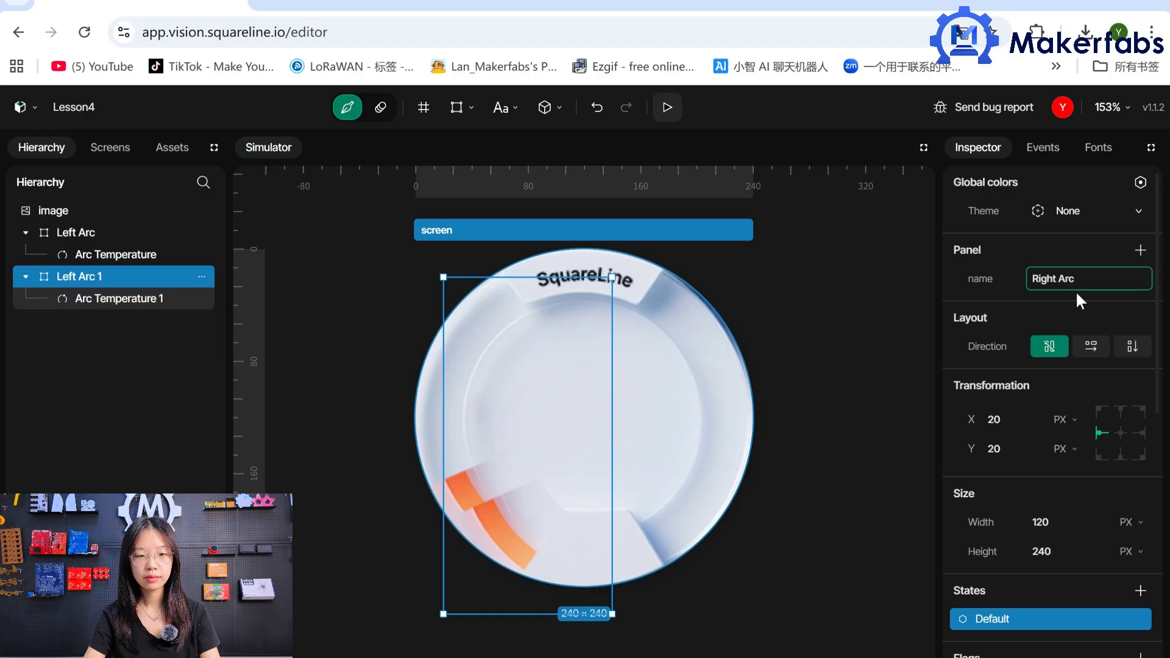
{"action": "left_click", "coordinate": [1137, 432]}
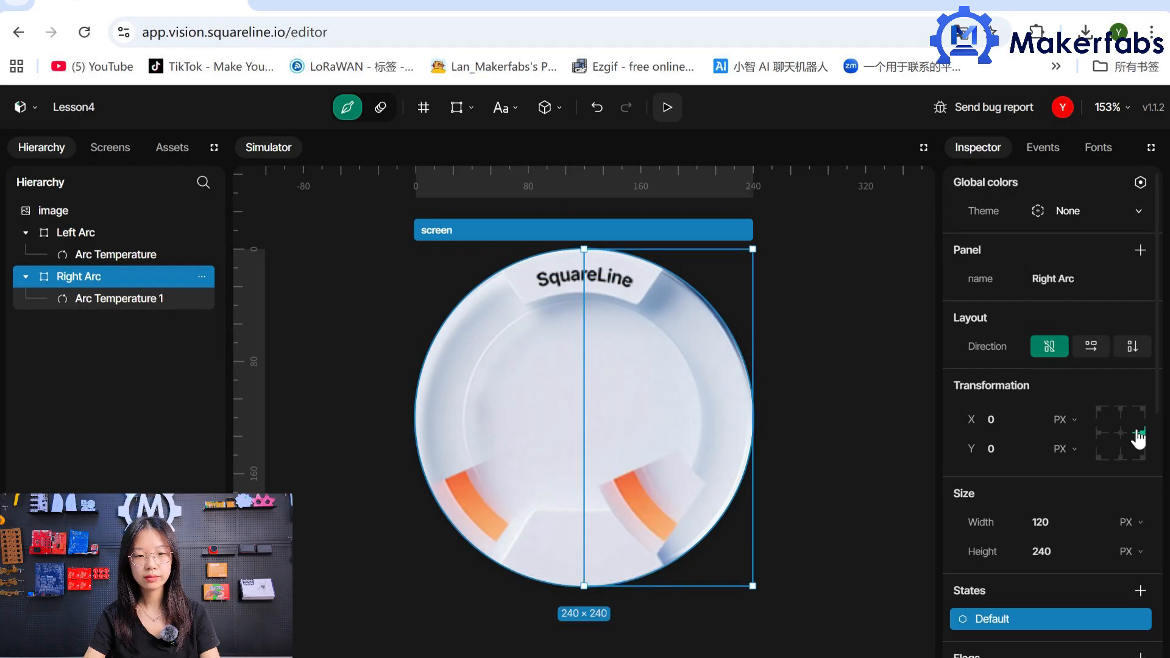
Rename the arc inside Right Arc as Arc Humidity and set its X position to -60.
{"action": "left_click", "coordinate": [115, 304]}
{"action": "left_click", "coordinate": [1073, 278]}
{"action": "type", "text": "Arc Humidity"}
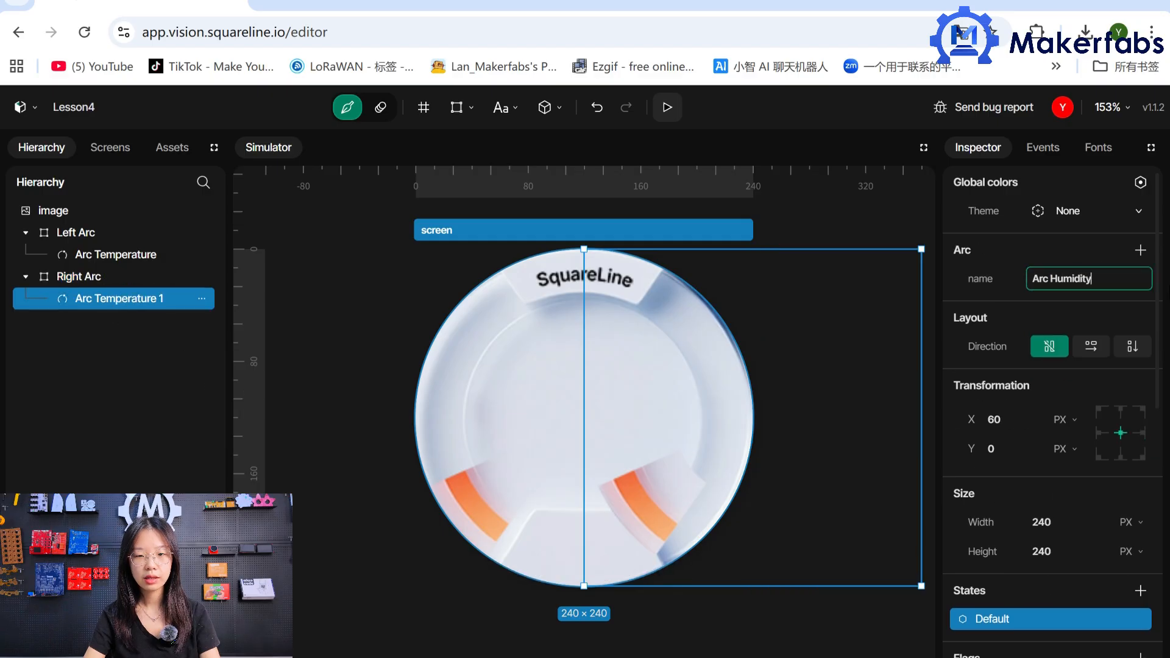
{"action": "key", "text": "Return"}
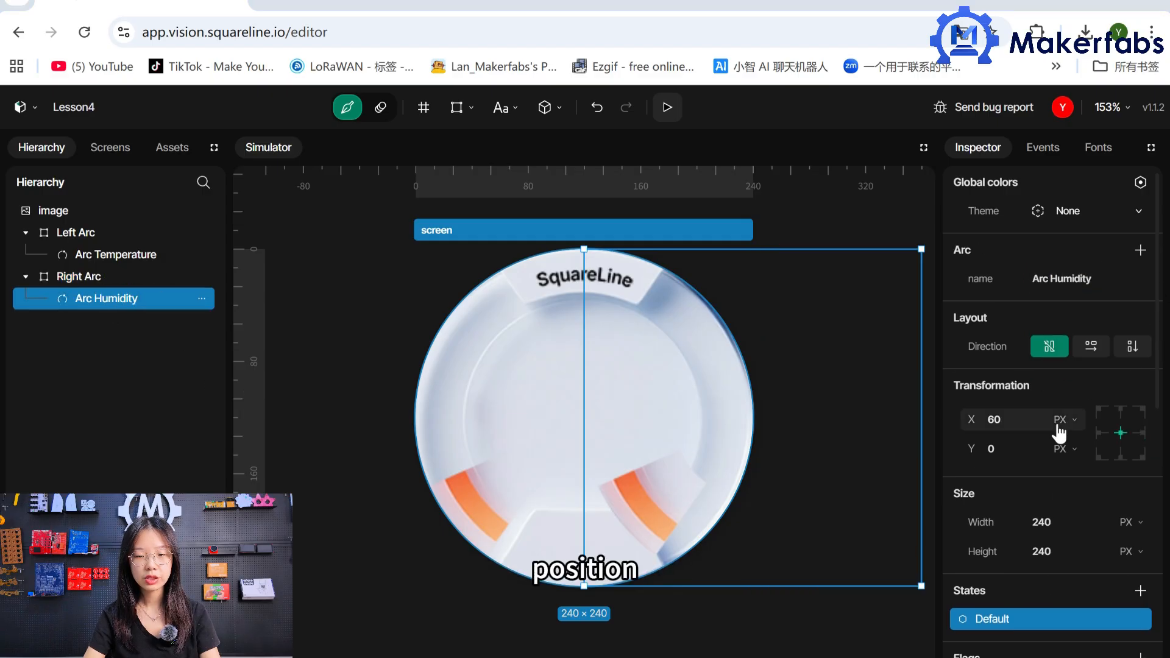
{"action": "left_click", "coordinate": [992, 419]}
{"action": "type", "text": "-"}
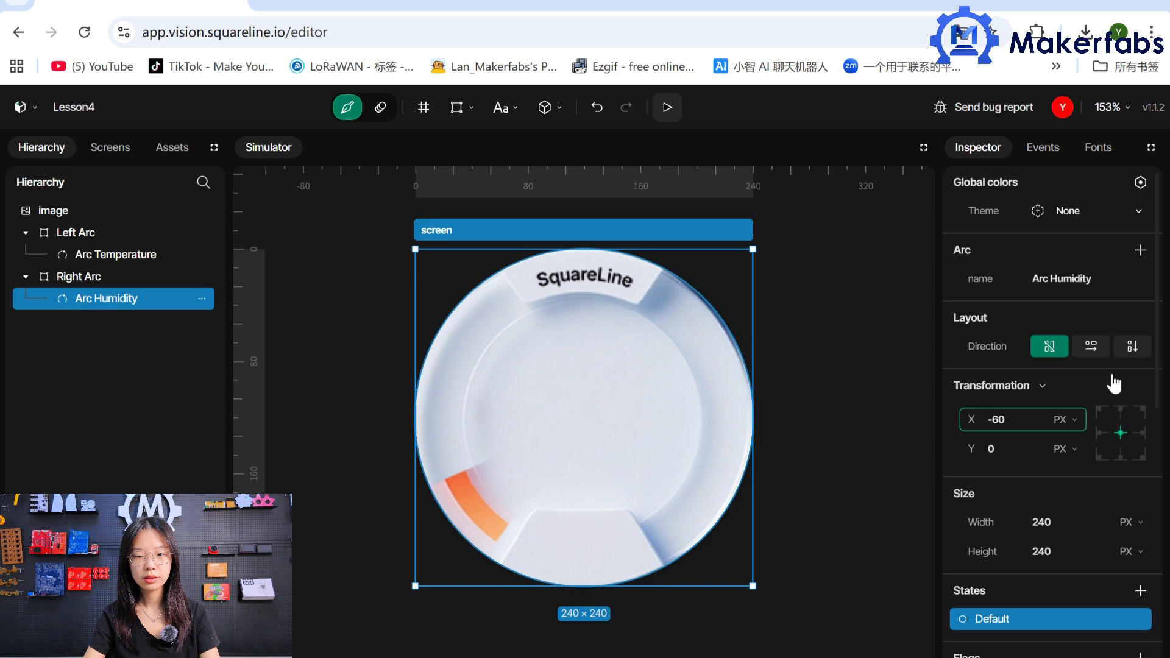
Set Arc Humidity's range to 0–100, end angle to 113 and rotation to 304, and switch it to reverse mode.
{"action": "left_click_drag", "start_coordinate": [1157, 358], "coordinate": [1141, 567]}
{"action": "double_click", "coordinate": [1073, 320]}
{"action": "type", "text": "0"}
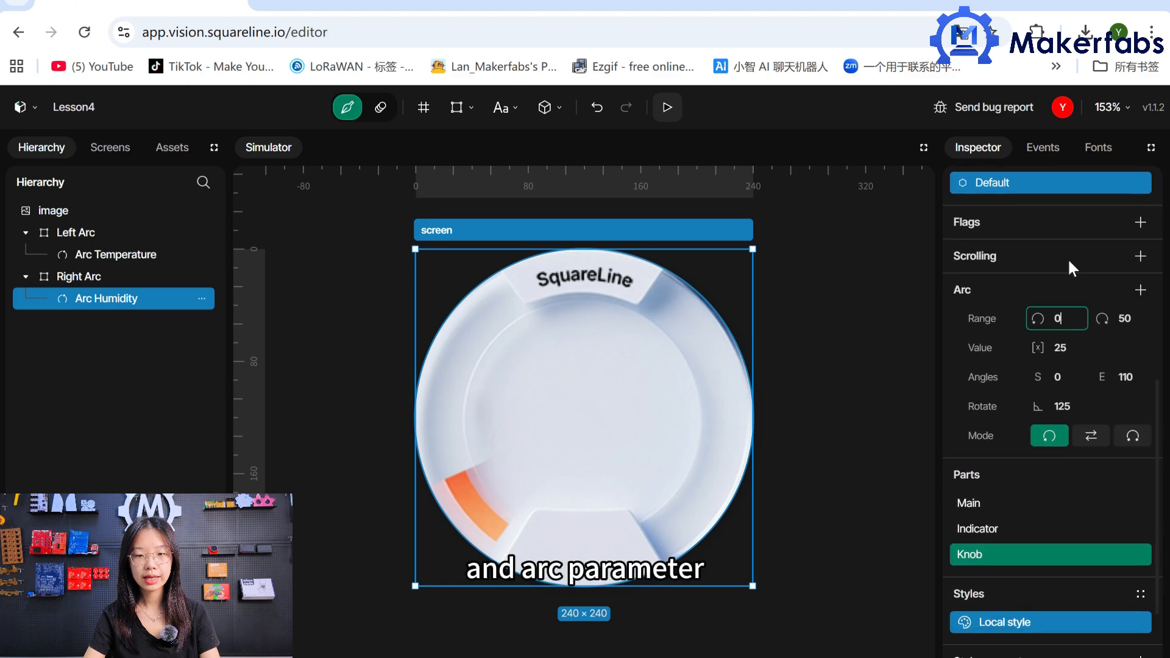
{"action": "double_click", "coordinate": [1134, 318]}
{"action": "type", "text": "5"}
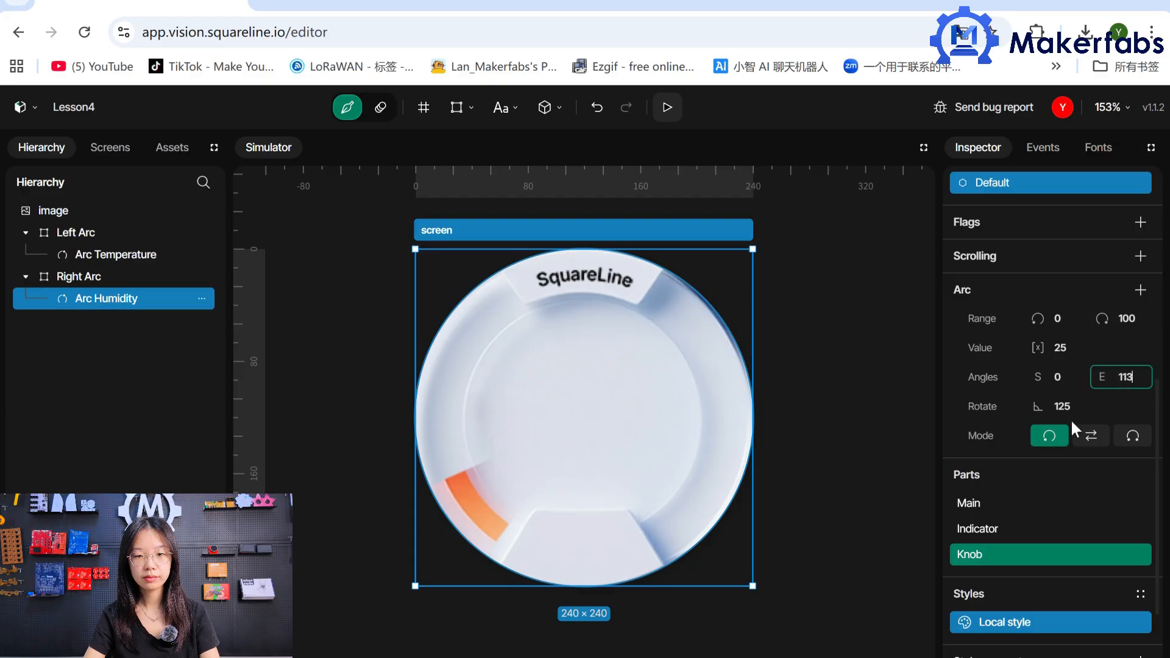
{"action": "double_click", "coordinate": [1077, 406]}
{"action": "key", "text": "BackSpace"}
{"action": "type", "text": "304"}
{"action": "left_click", "coordinate": [1095, 437]}
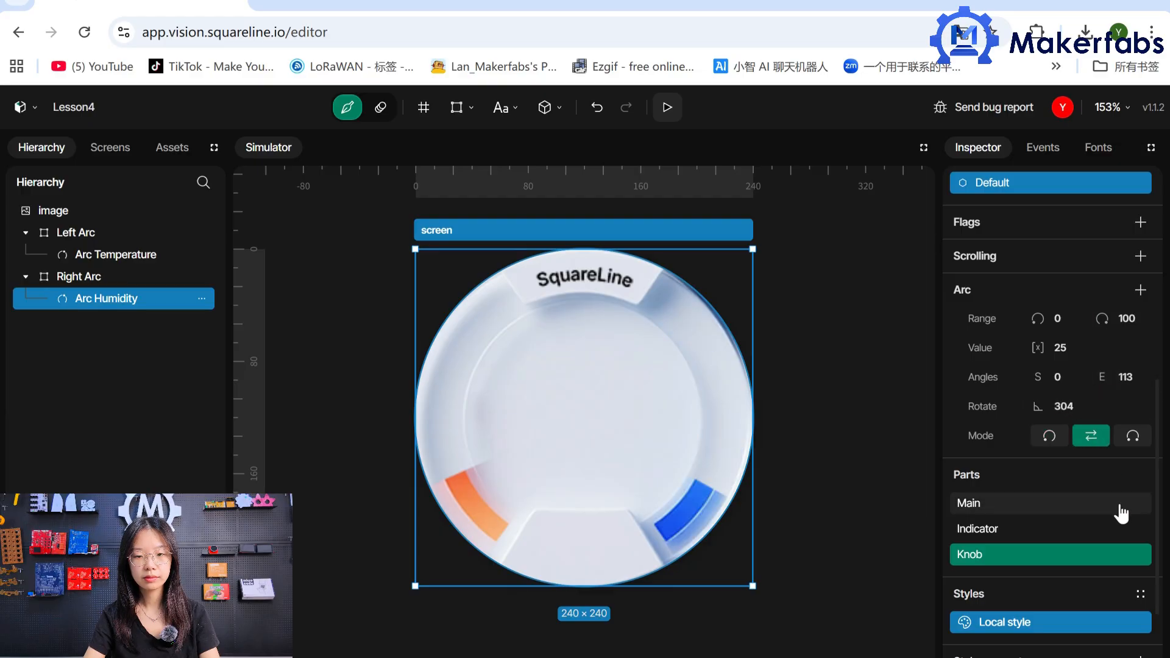
Add an image to the screen, assign the cloud asset to it and name it Cloud.
{"action": "left_click", "coordinate": [456, 107]}
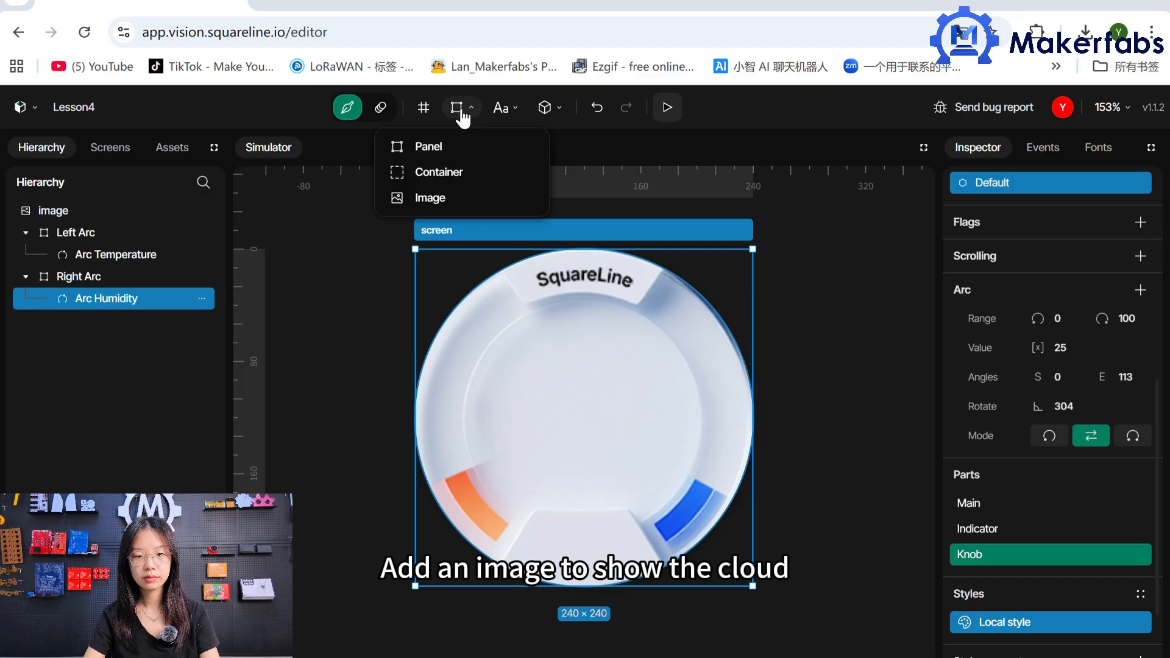
{"action": "left_click", "coordinate": [455, 199]}
{"action": "left_click", "coordinate": [1134, 322]}
{"action": "left_click", "coordinate": [1048, 463]}
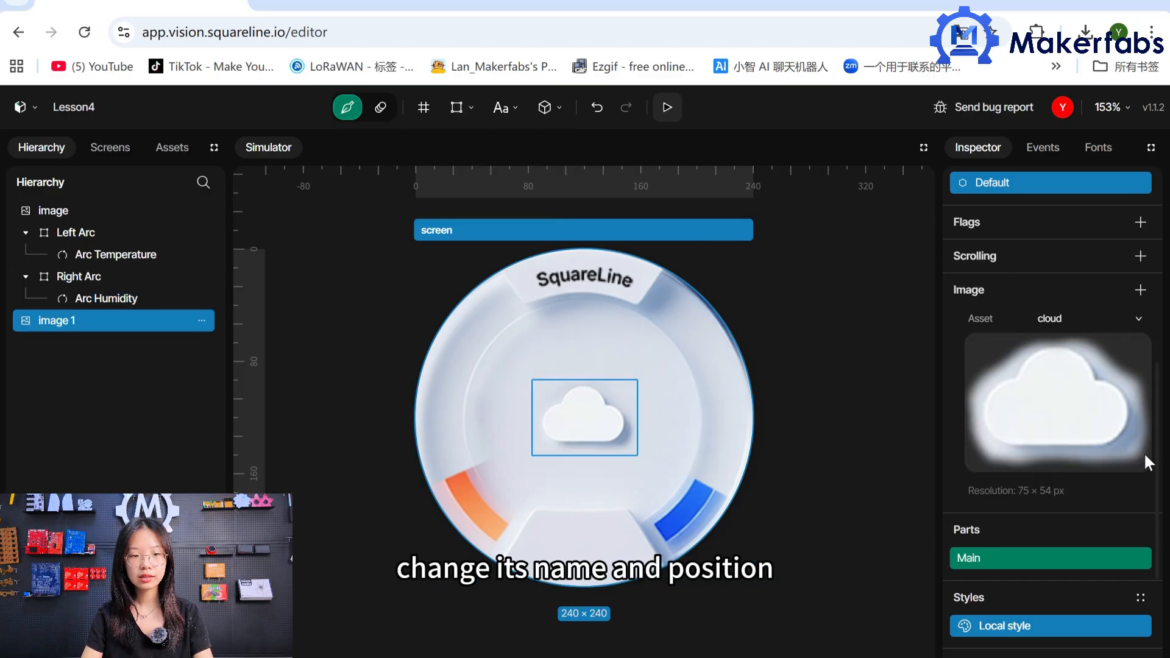
{"action": "scroll", "coordinate": [1148, 317], "scroll_direction": "up", "scroll_amount": 5}
{"action": "triple_click", "coordinate": [1115, 279]}
{"action": "key", "text": "BackSpace"}
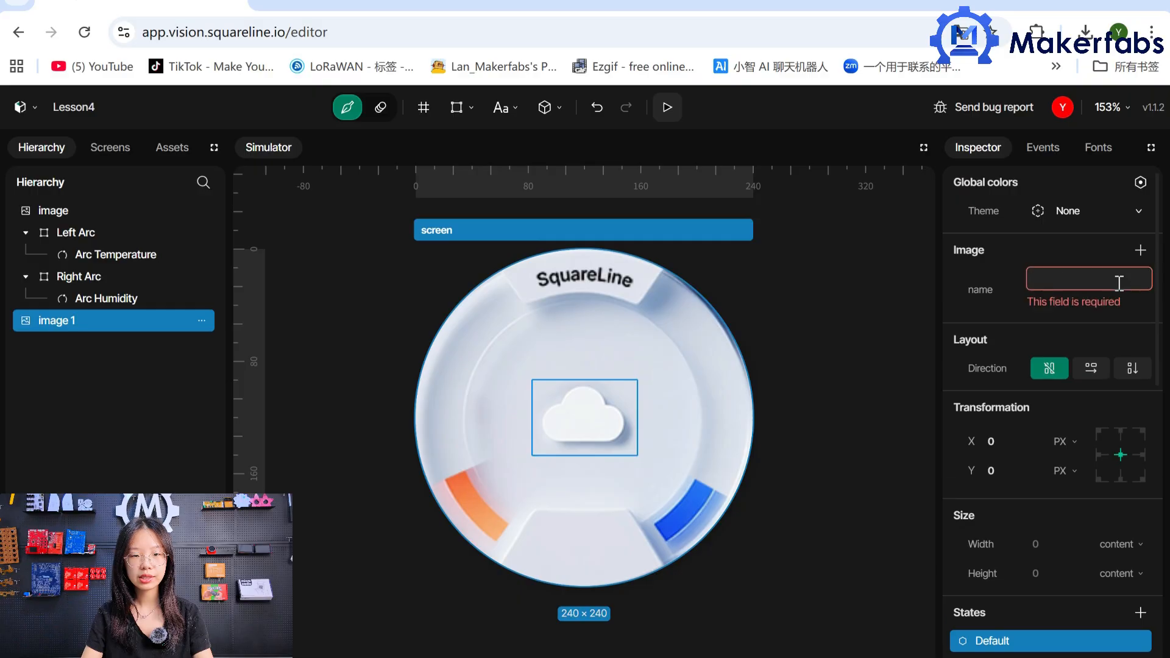
{"action": "type", "text": "Cloud"}
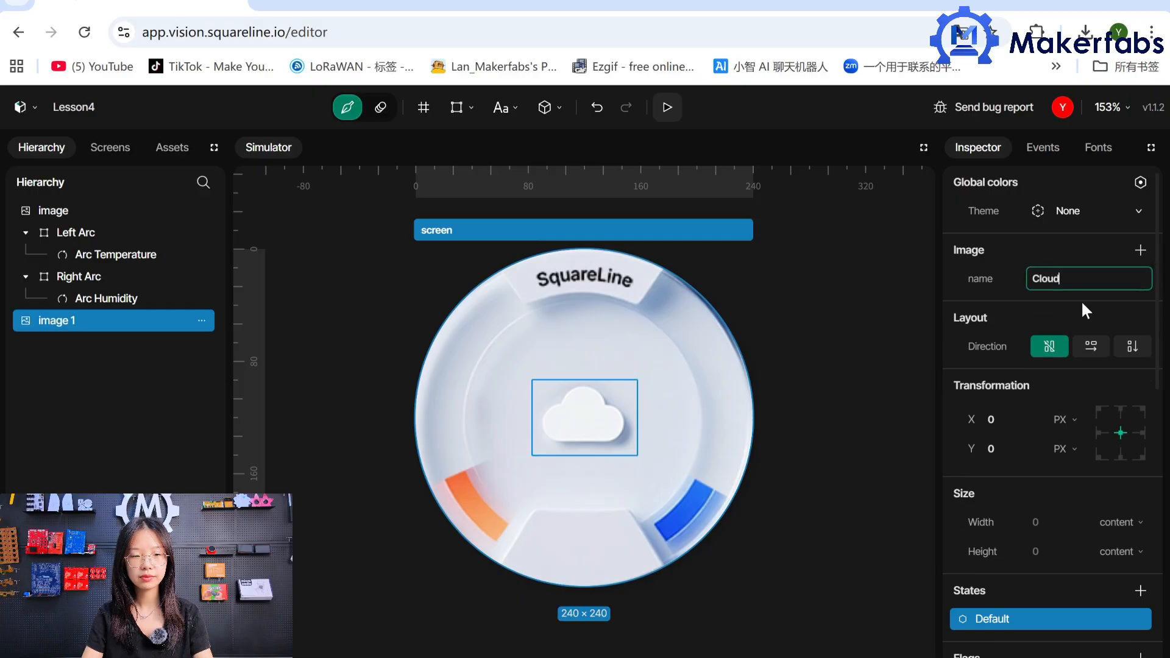
Move the Cloud image up below the SquareLine logo, at X 0 and Y -55.
{"action": "left_click_drag", "start_coordinate": [588, 419], "coordinate": [589, 338]}
{"action": "left_click", "coordinate": [1019, 426]}
{"action": "type", "text": "0"}
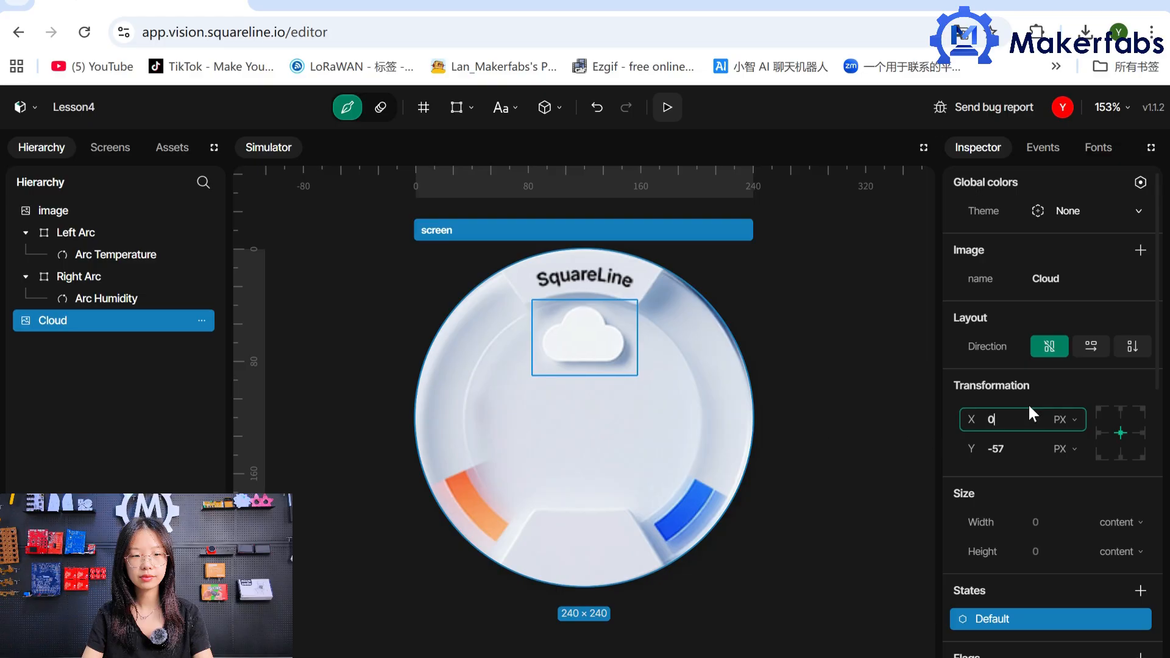
{"action": "key", "text": "Tab"}
{"action": "type", "text": "-55"}
{"action": "left_click", "coordinate": [651, 412]}
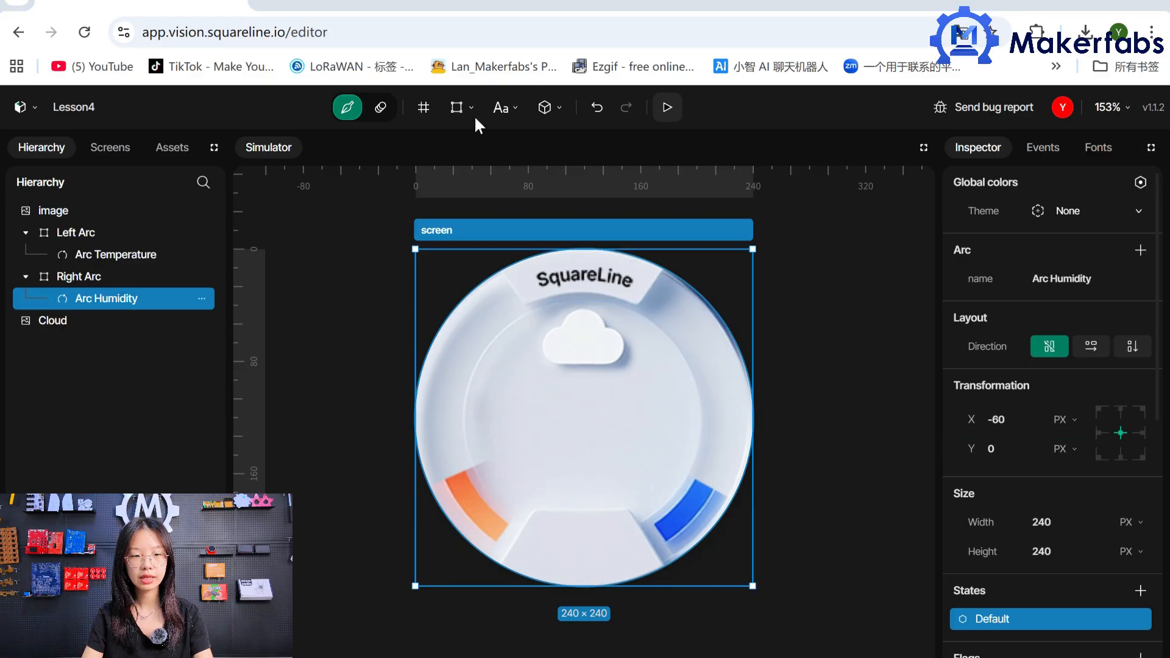
Add a panel to the screen and name it Temperature Group.
{"action": "left_click", "coordinate": [457, 107]}
{"action": "left_click", "coordinate": [454, 146]}
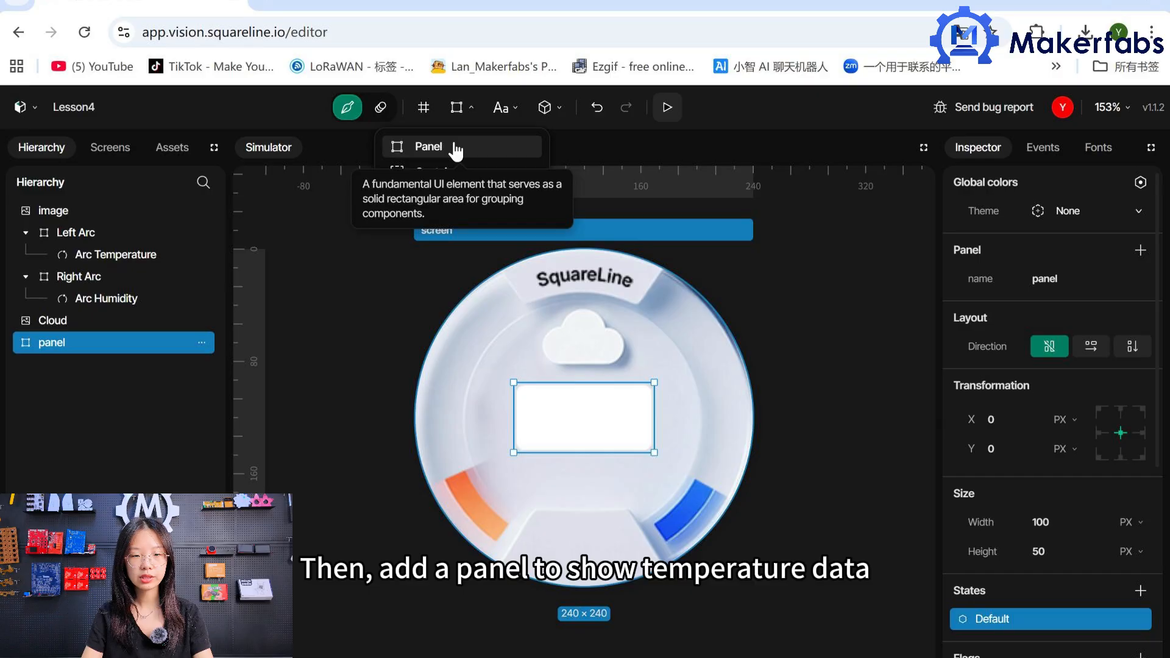
{"action": "double_click", "coordinate": [1080, 277]}
{"action": "type", "text": "p"}
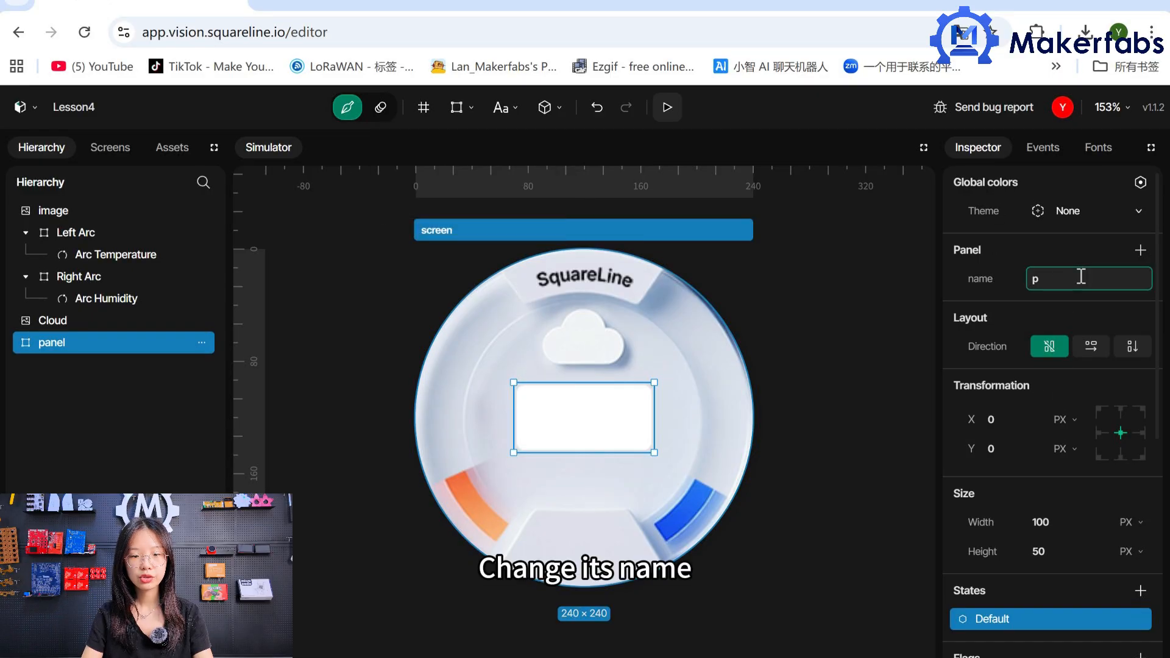
{"action": "key", "text": "BackSpace"}
{"action": "type", "text": "Temperature Group"}
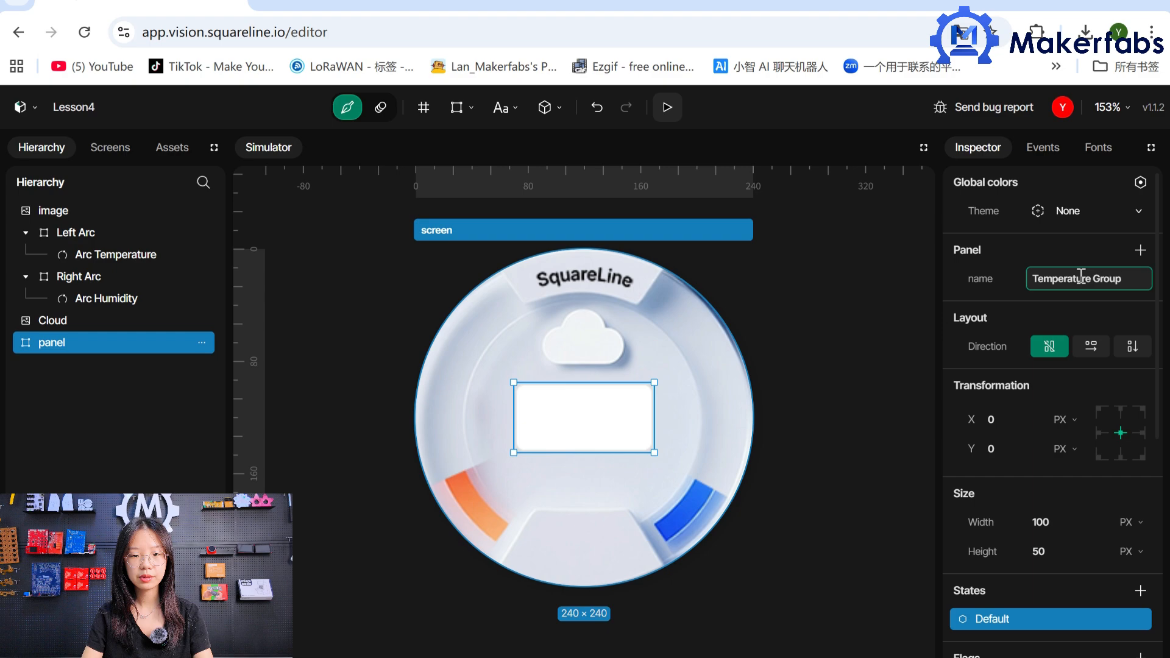
Set the Temperature Group panel's Y position to 15 and its height to 80.
{"action": "left_click", "coordinate": [1032, 448]}
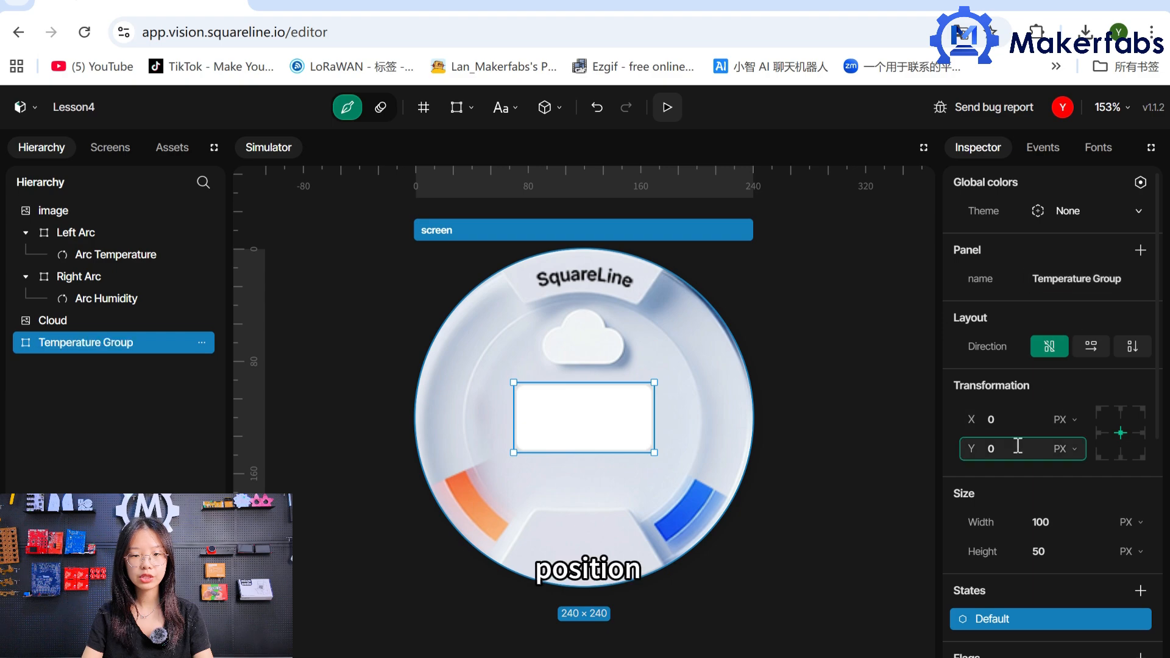
{"action": "type", "text": "15"}
{"action": "left_click", "coordinate": [1066, 550]}
{"action": "type", "text": "80"}
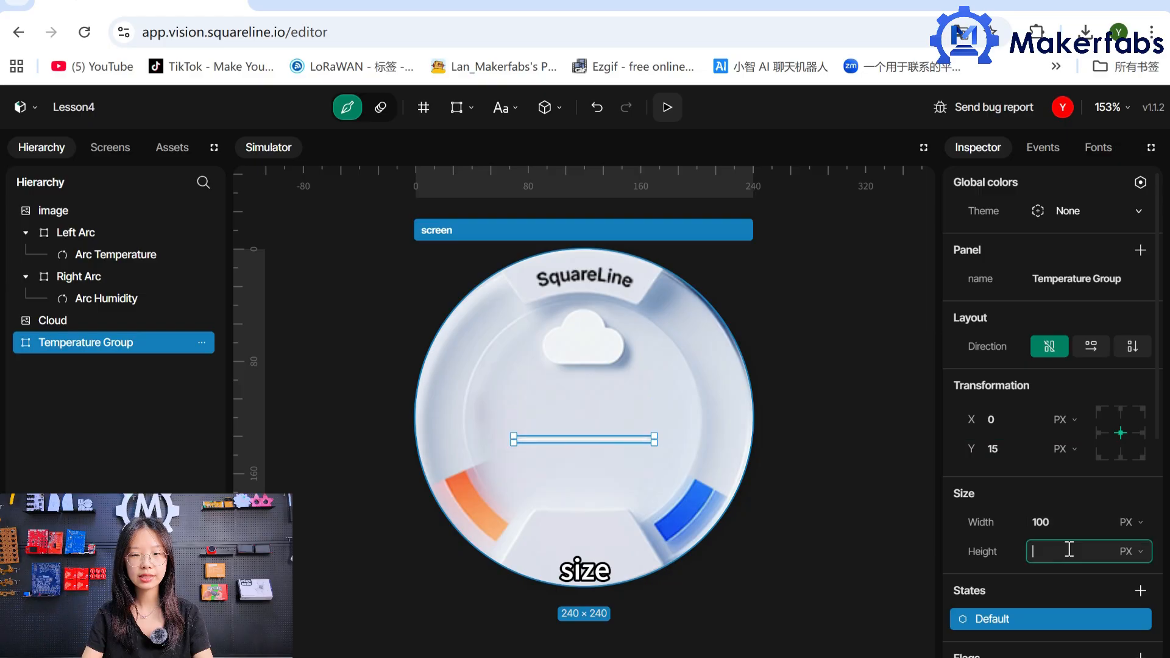
Add a Background style parameter to Temperature Group's Main part and make its color fully transparent (#00000000).
{"action": "scroll", "coordinate": [1158, 497], "scroll_direction": "down", "scroll_amount": 2}
{"action": "scroll", "coordinate": [1159, 496], "scroll_direction": "down", "scroll_amount": 5}
{"action": "left_click", "coordinate": [1140, 458]}
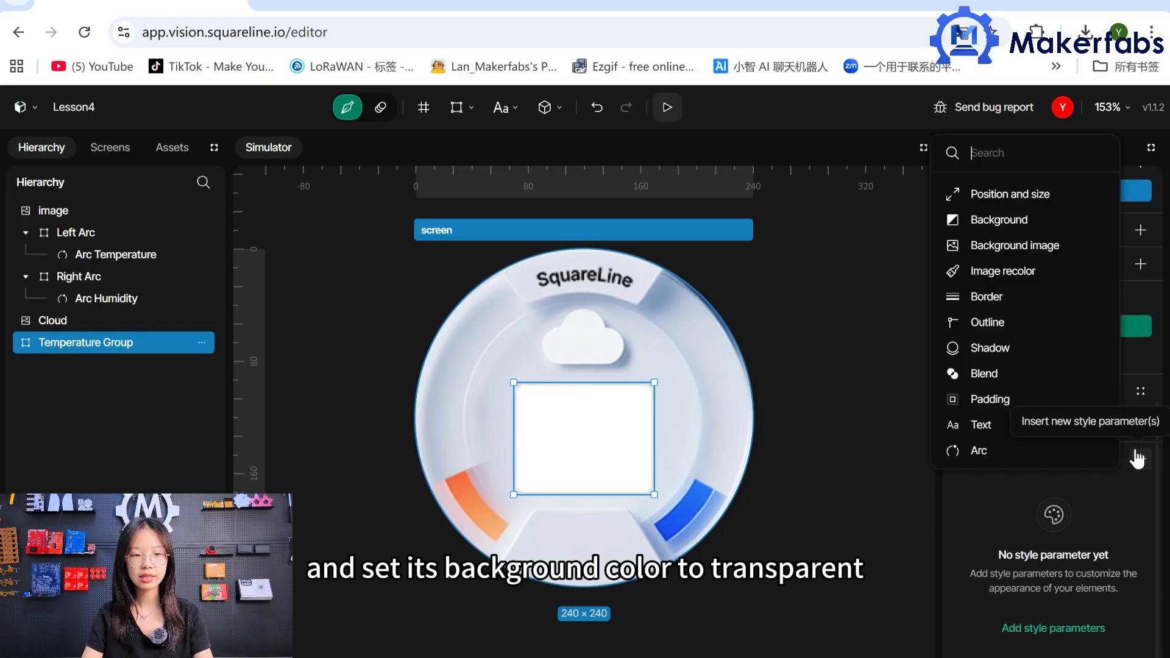
{"action": "left_click", "coordinate": [1023, 223]}
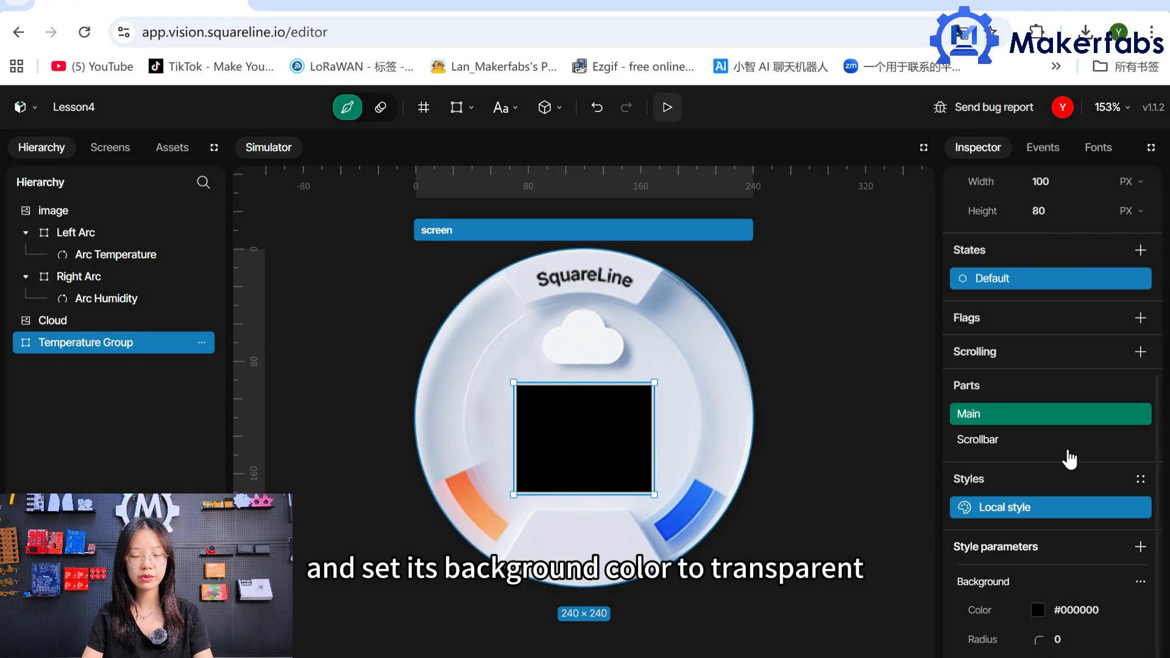
{"action": "left_click", "coordinate": [1042, 612]}
{"action": "left_click_drag", "start_coordinate": [913, 513], "coordinate": [889, 514]}
{"action": "left_click", "coordinate": [982, 626]}
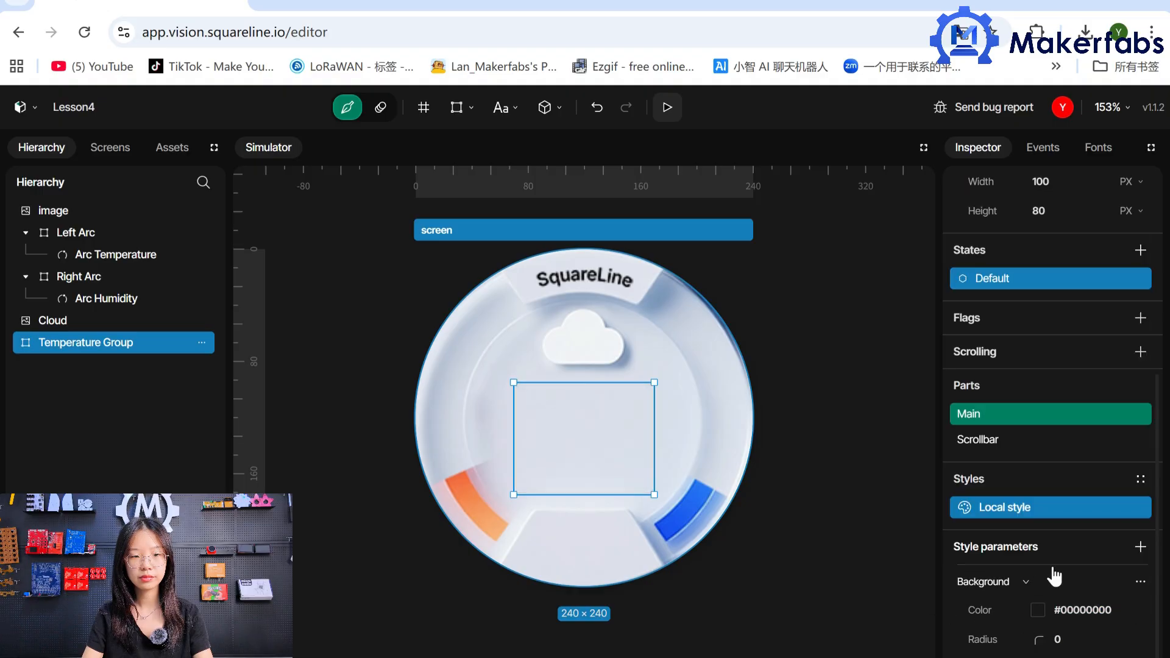
Add a Border style parameter to Temperature Group's Main part and make its fill fully transparent (#00000000).
{"action": "left_click", "coordinate": [1140, 547]}
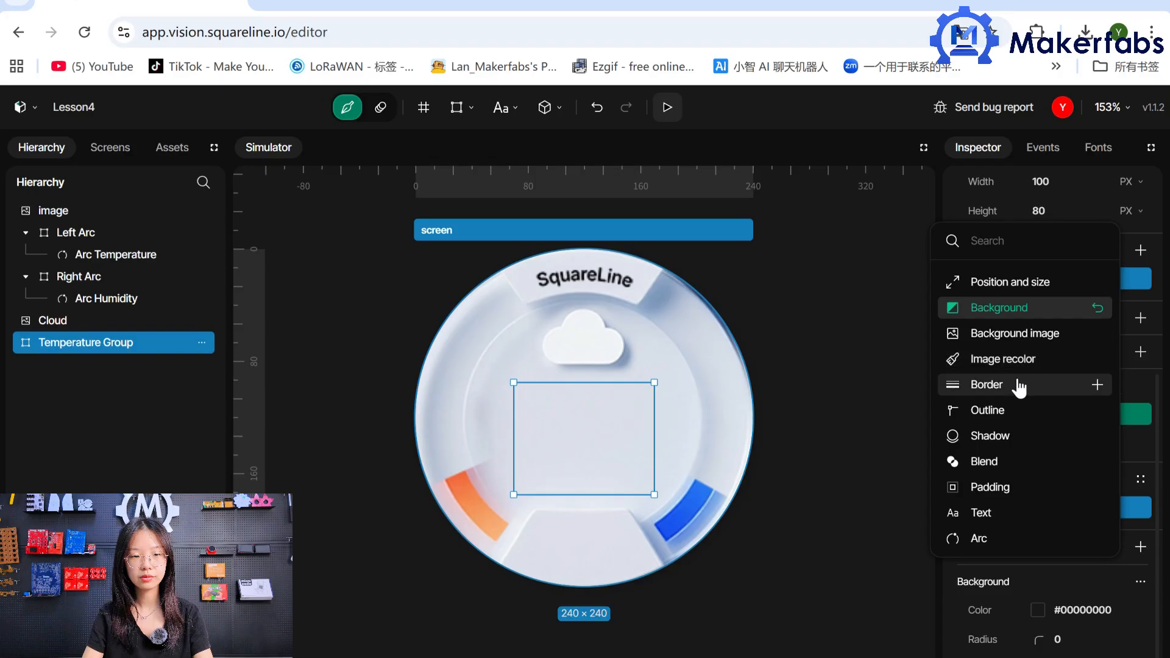
{"action": "left_click", "coordinate": [987, 384]}
{"action": "scroll", "coordinate": [1044, 544], "scroll_direction": "down", "scroll_amount": 3}
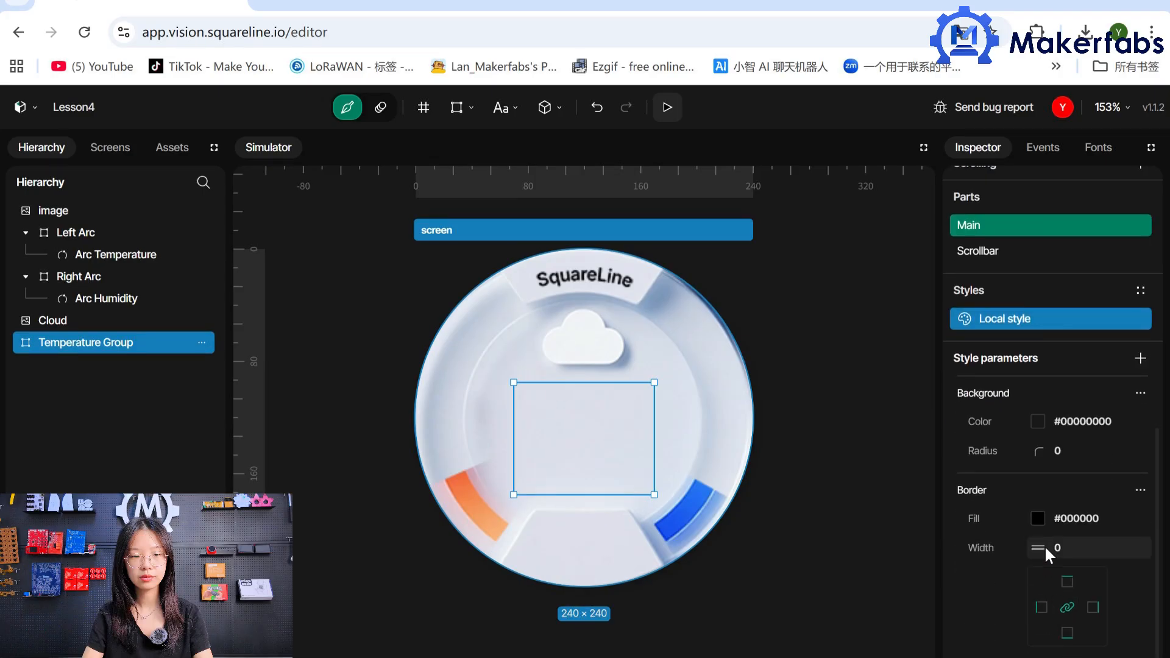
{"action": "left_click", "coordinate": [1038, 519]}
{"action": "left_click_drag", "start_coordinate": [982, 426], "coordinate": [899, 433]}
{"action": "left_click", "coordinate": [988, 629]}
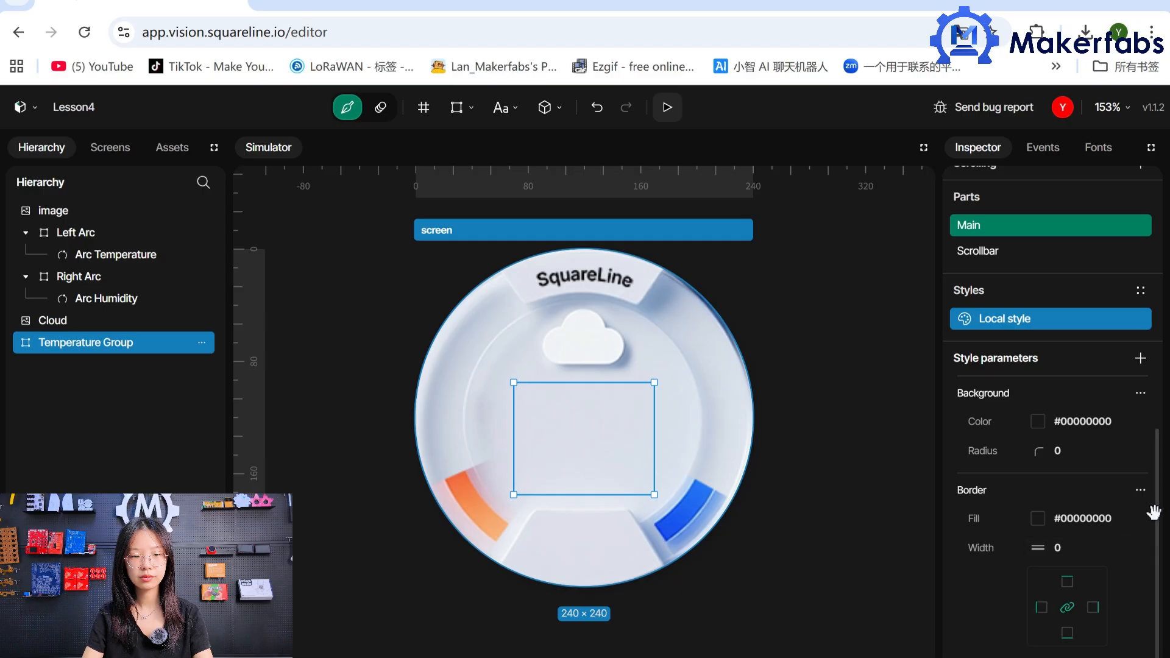
{"action": "left_click", "coordinate": [791, 513]}
Add a label inside Temperature Group and name it Temperature Value.
{"action": "left_click", "coordinate": [497, 116]}
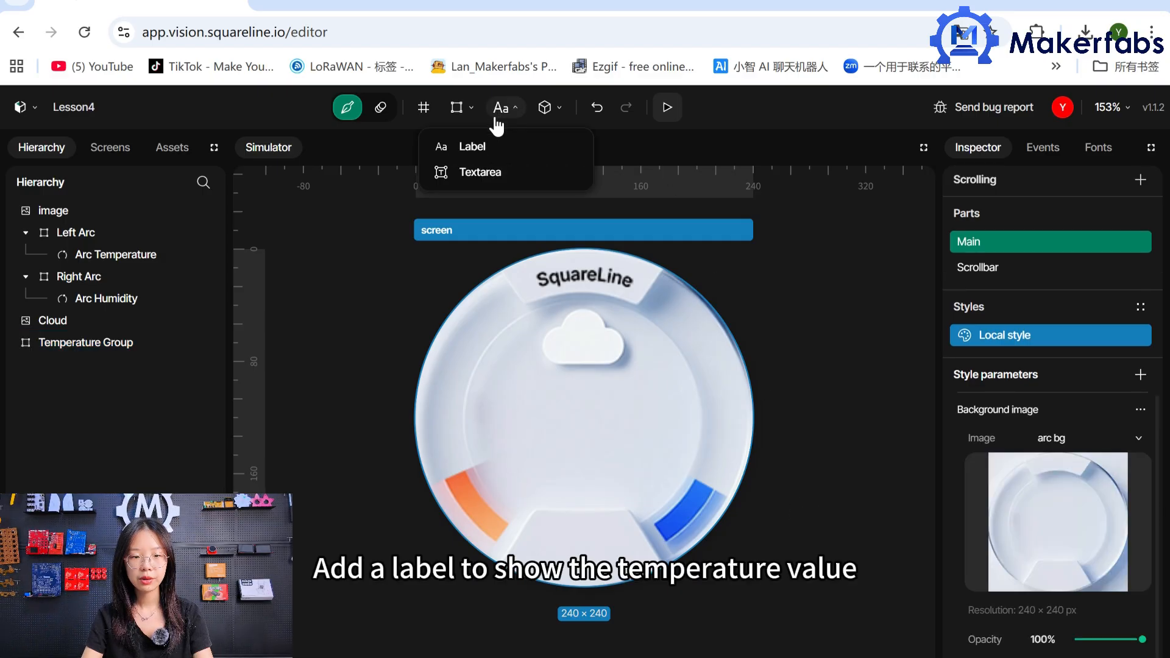
{"action": "left_click", "coordinate": [473, 147]}
{"action": "left_click_drag", "start_coordinate": [110, 364], "coordinate": [134, 345]}
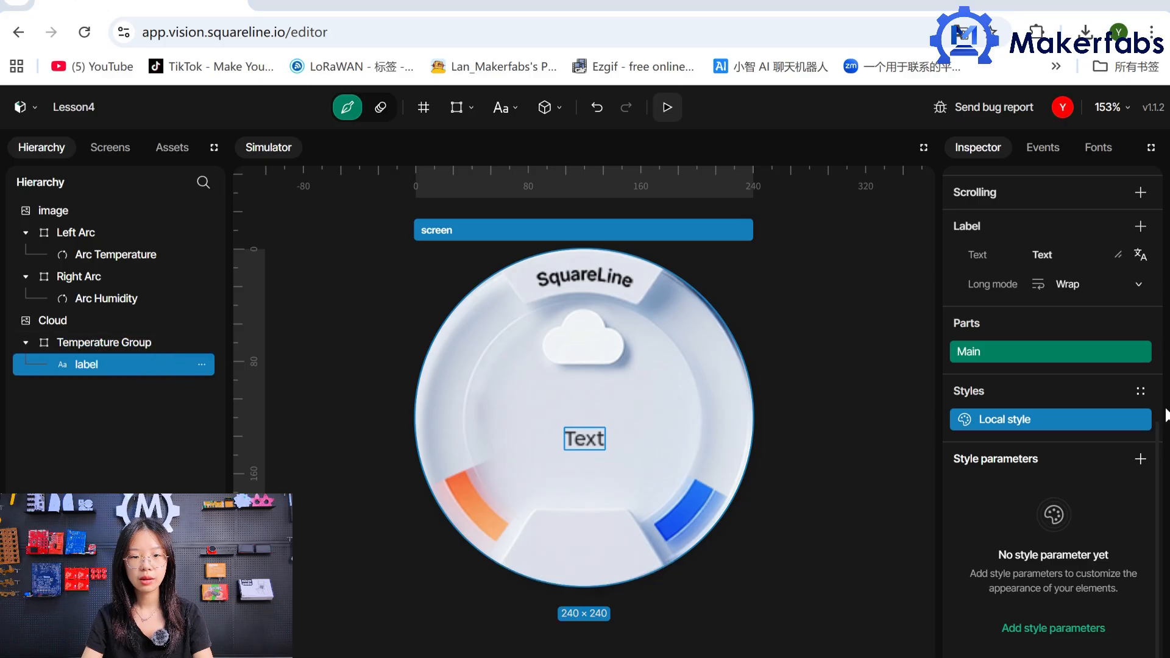
{"action": "left_click", "coordinate": [1090, 277]}
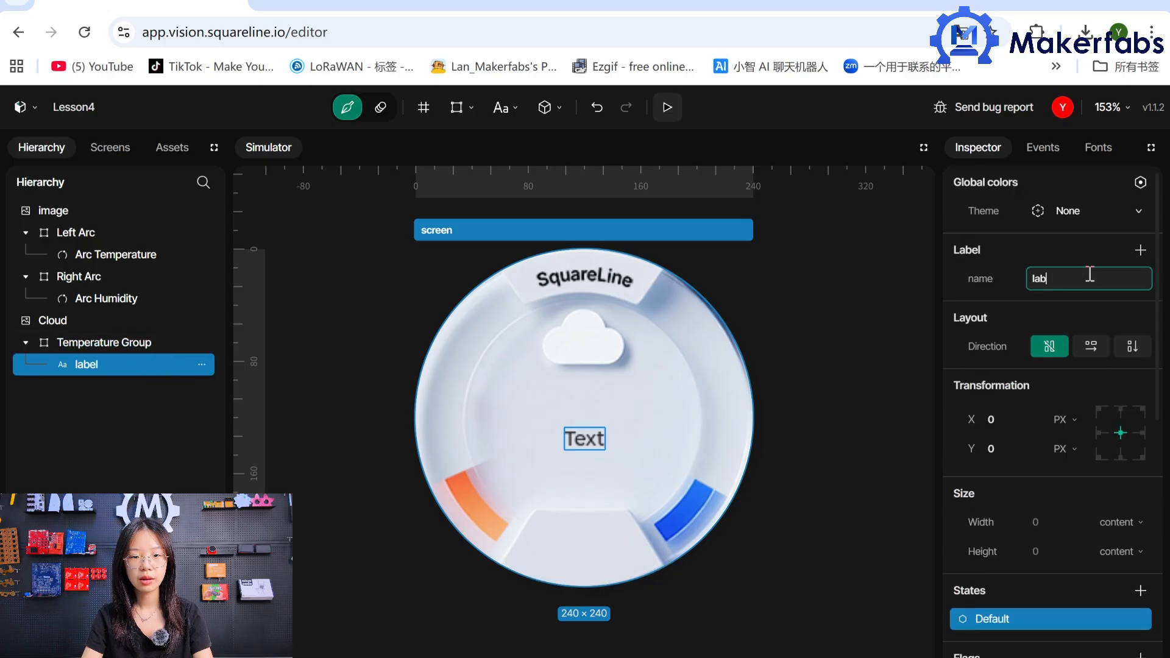
{"action": "key", "text": "BackSpace"}
{"action": "key", "text": "BackSpace"}
{"action": "key", "text": "BackSpace"}
{"action": "type", "text": "TemperatureValue"}
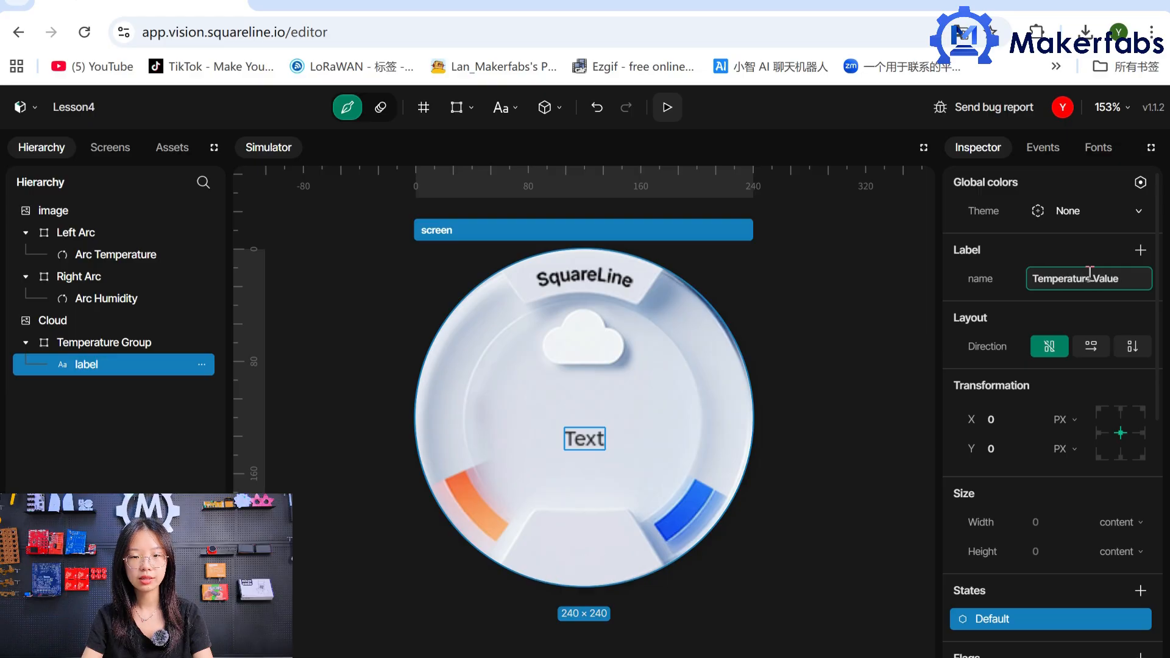
Position the Temperature Value label at X -10, Y -15 and set its text to 24.
{"action": "left_click", "coordinate": [1020, 414]}
{"action": "type", "text": "-10"}
{"action": "left_click", "coordinate": [1019, 450]}
{"action": "type", "text": "-15"}
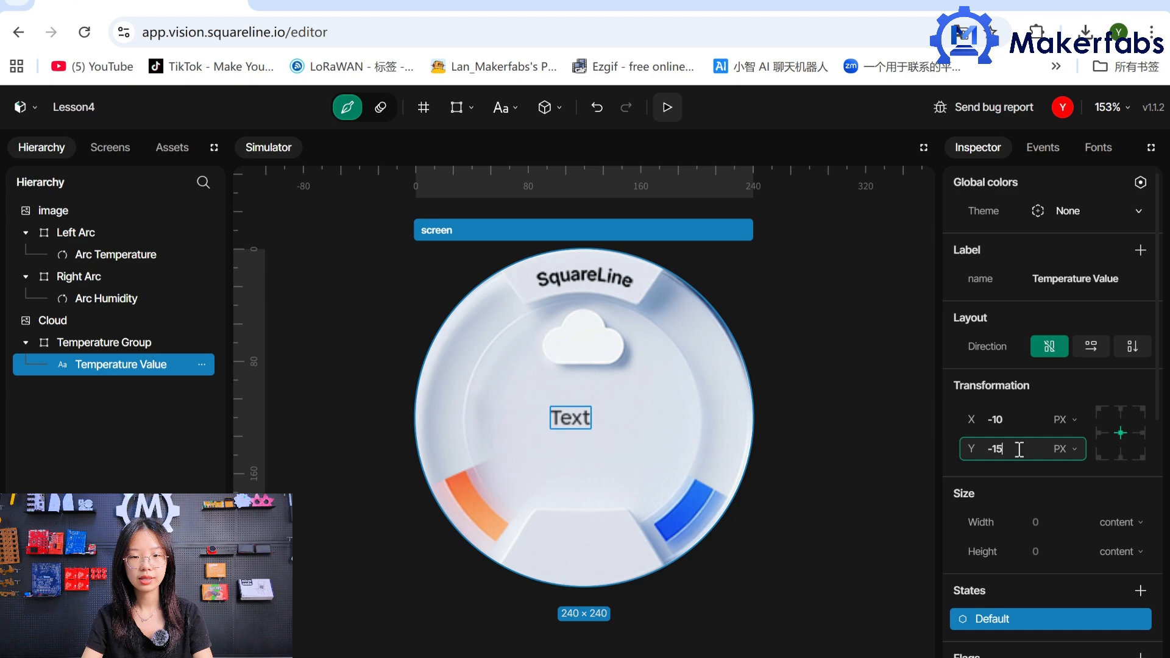
{"action": "scroll", "coordinate": [1057, 558], "scroll_direction": "down", "scroll_amount": 3}
{"action": "double_click", "coordinate": [1058, 567]}
{"action": "key", "text": "BackSpace"}
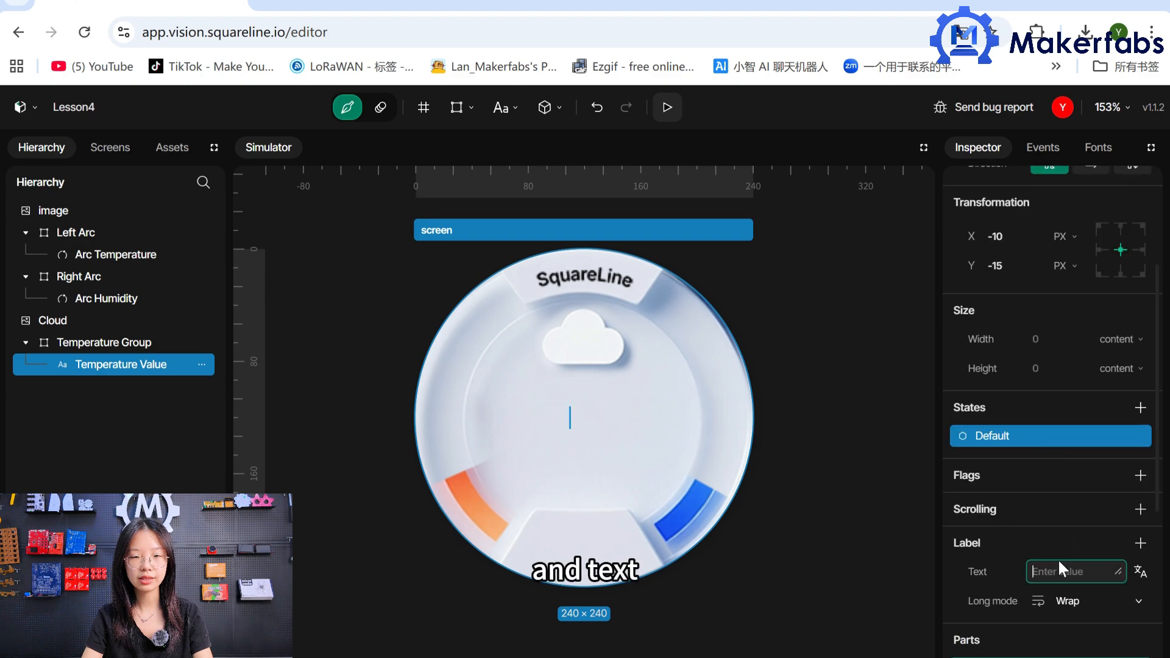
{"action": "type", "text": "24"}
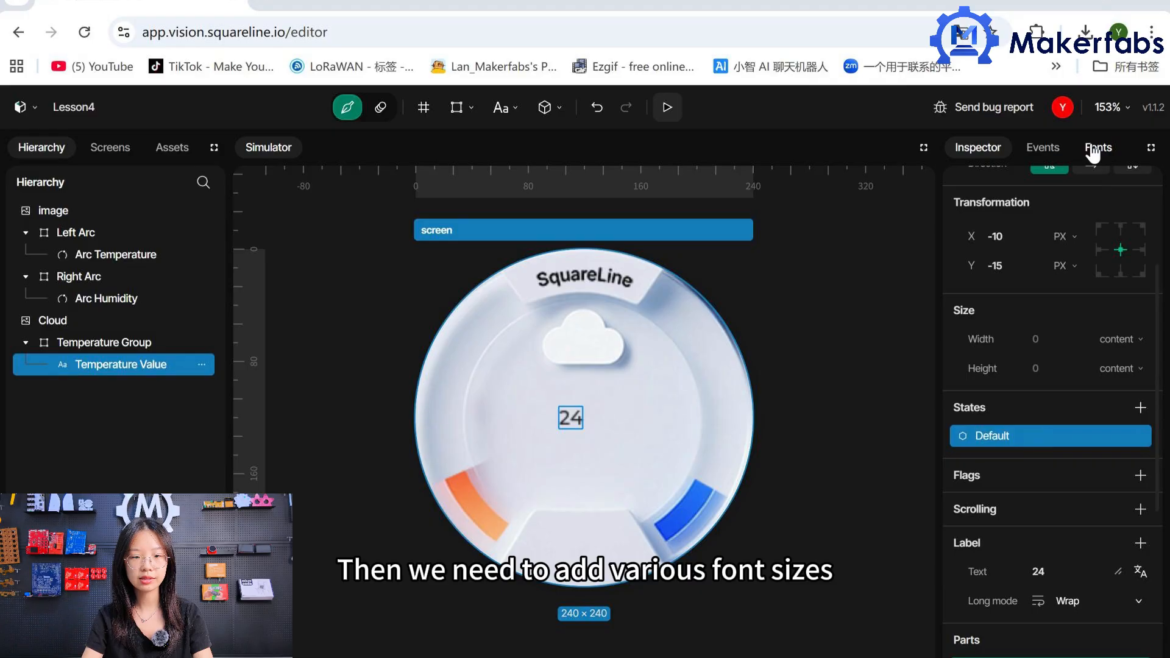
Create a font named Font-54 using the InterTight-Bold family at size 54.
{"action": "left_click", "coordinate": [1094, 152]}
{"action": "left_click", "coordinate": [1138, 183]}
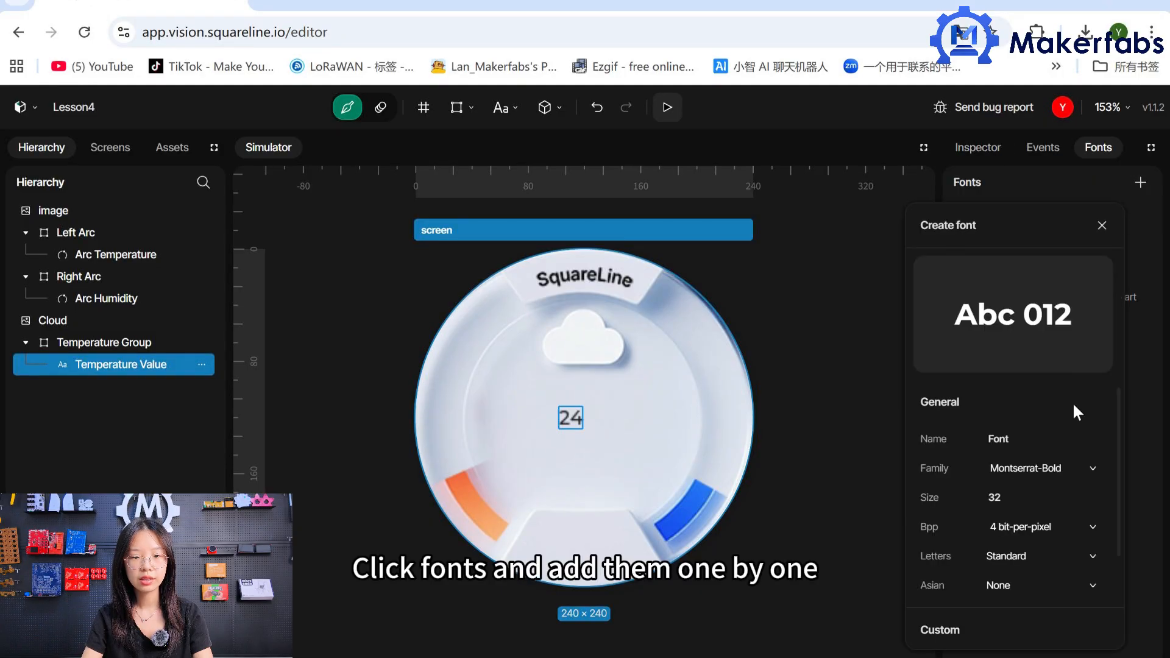
{"action": "left_click", "coordinate": [1027, 439]}
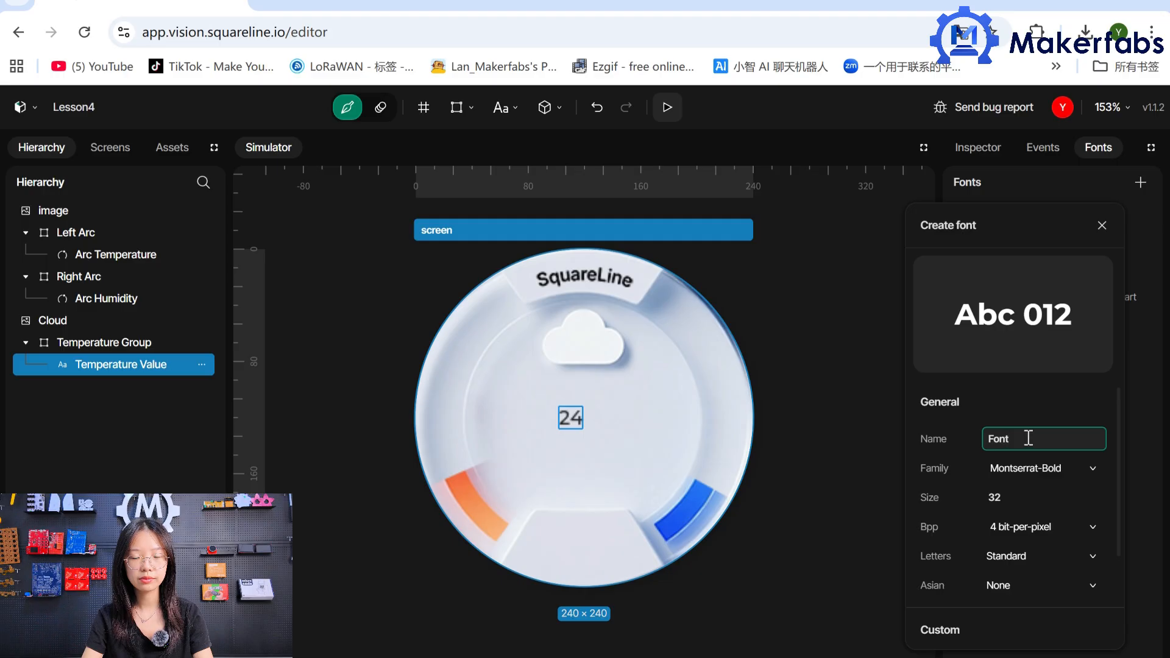
{"action": "type", "text": "-54"}
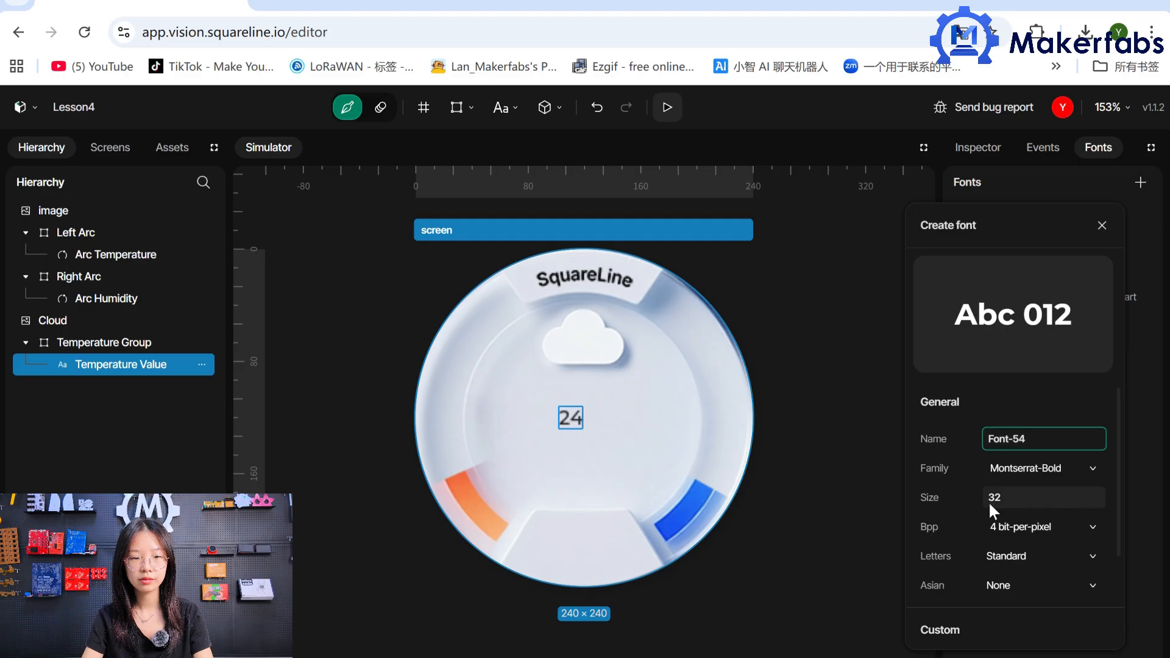
{"action": "left_click", "coordinate": [1042, 468]}
{"action": "left_click", "coordinate": [1015, 597]}
{"action": "left_click", "coordinate": [1028, 497]}
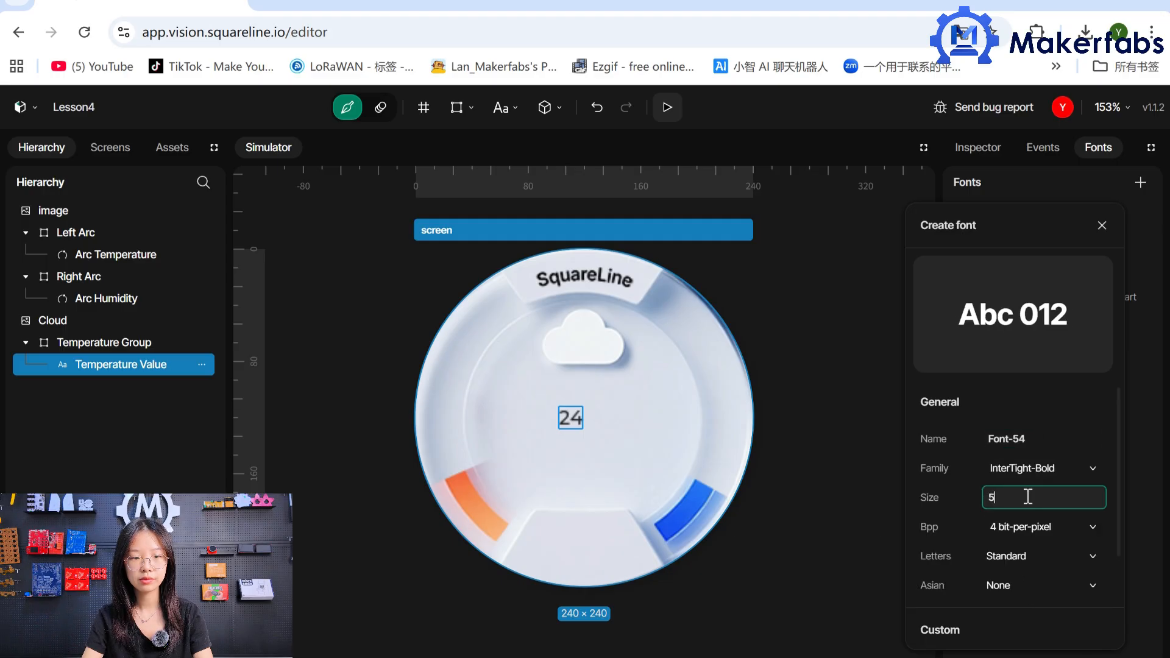
{"action": "type", "text": "54"}
{"action": "scroll", "coordinate": [1066, 615], "scroll_direction": "down", "scroll_amount": 1}
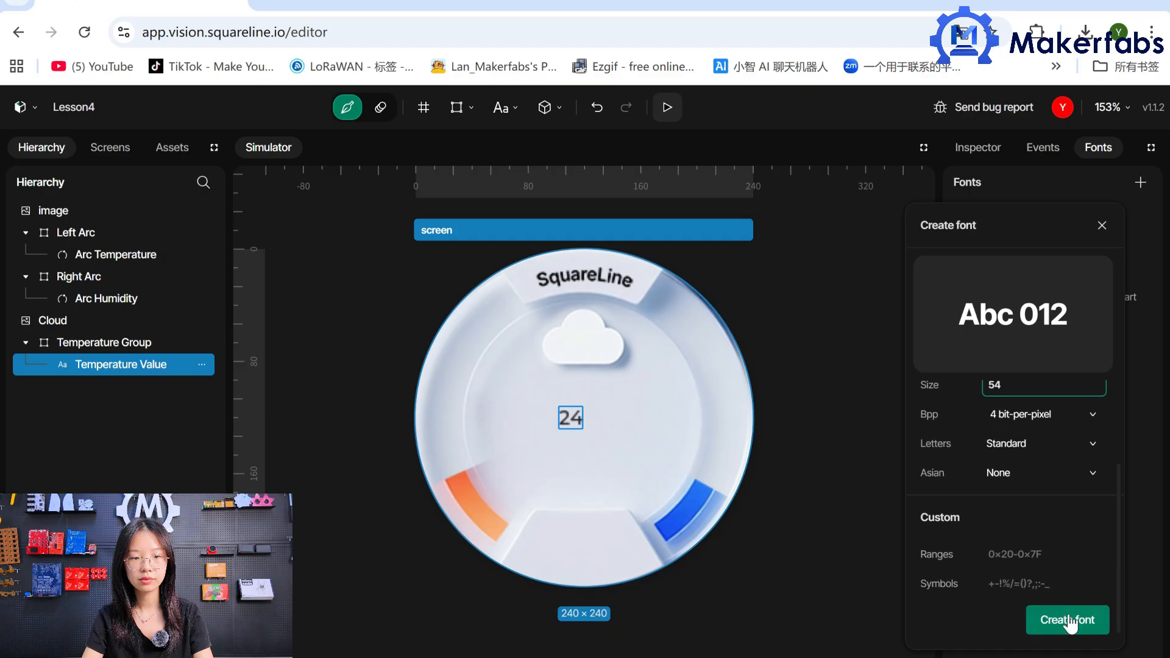
{"action": "left_click", "coordinate": [1072, 624]}
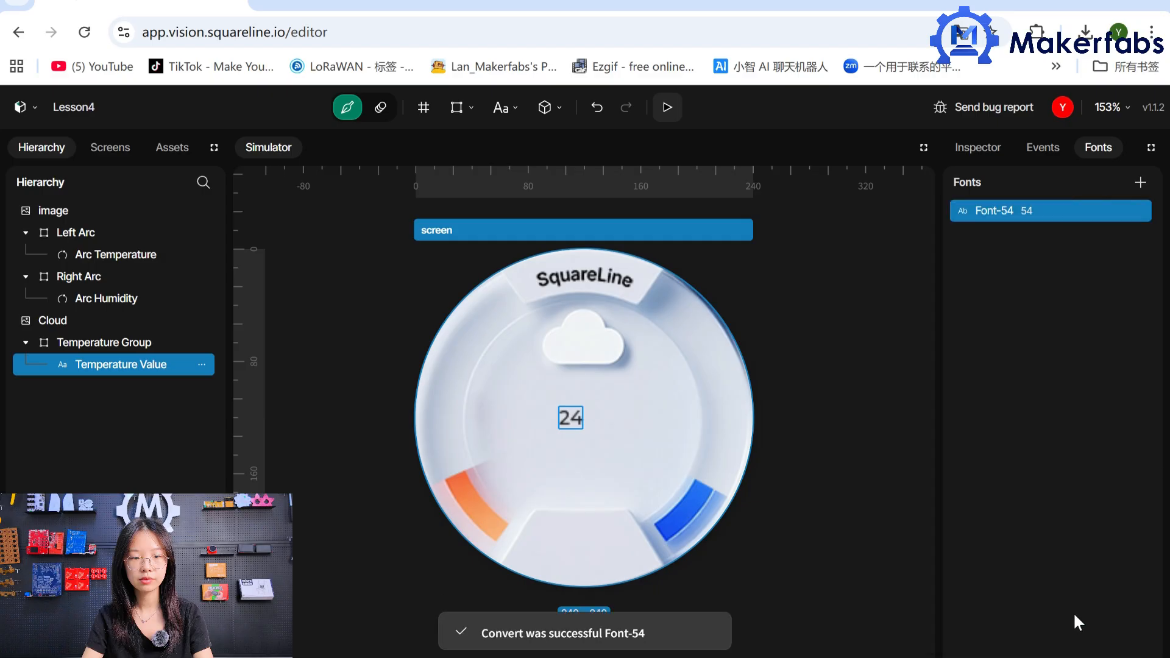
Create another font named Font-24 at size 24, changing its family from the default.
{"action": "left_click", "coordinate": [1140, 182]}
{"action": "type", "text": "24"}
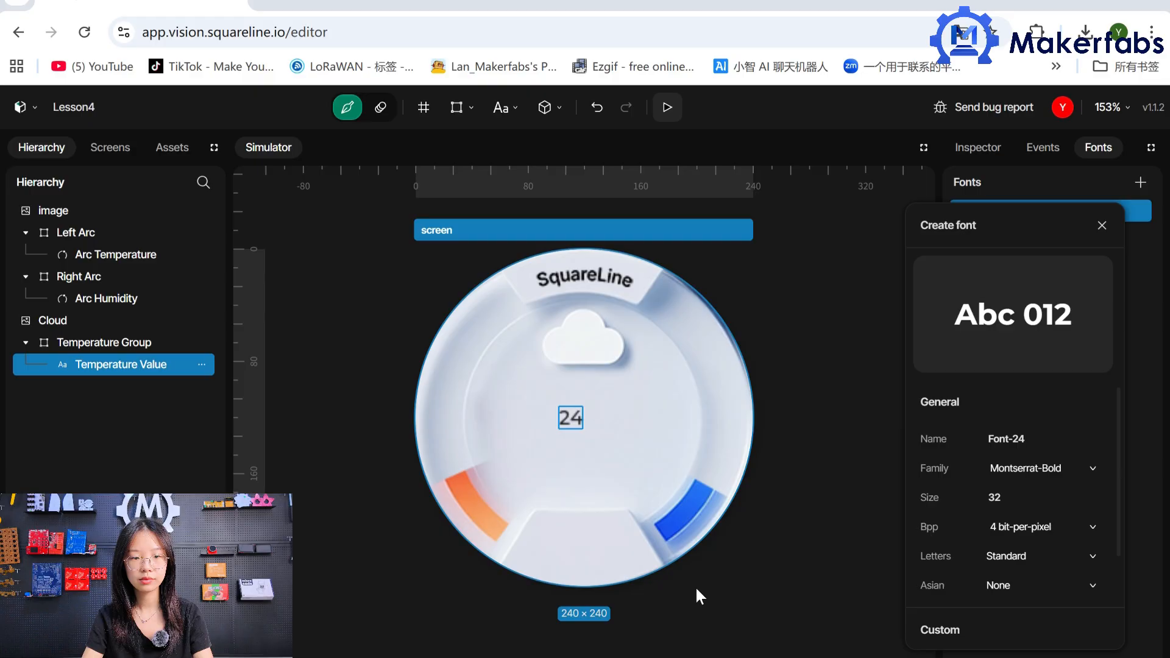
{"action": "left_click", "coordinate": [1042, 468]}
{"action": "left_click", "coordinate": [1013, 622]}
{"action": "left_click", "coordinate": [1036, 497]}
{"action": "type", "text": "24"}
{"action": "scroll", "coordinate": [1067, 610], "scroll_direction": "down", "scroll_amount": 2}
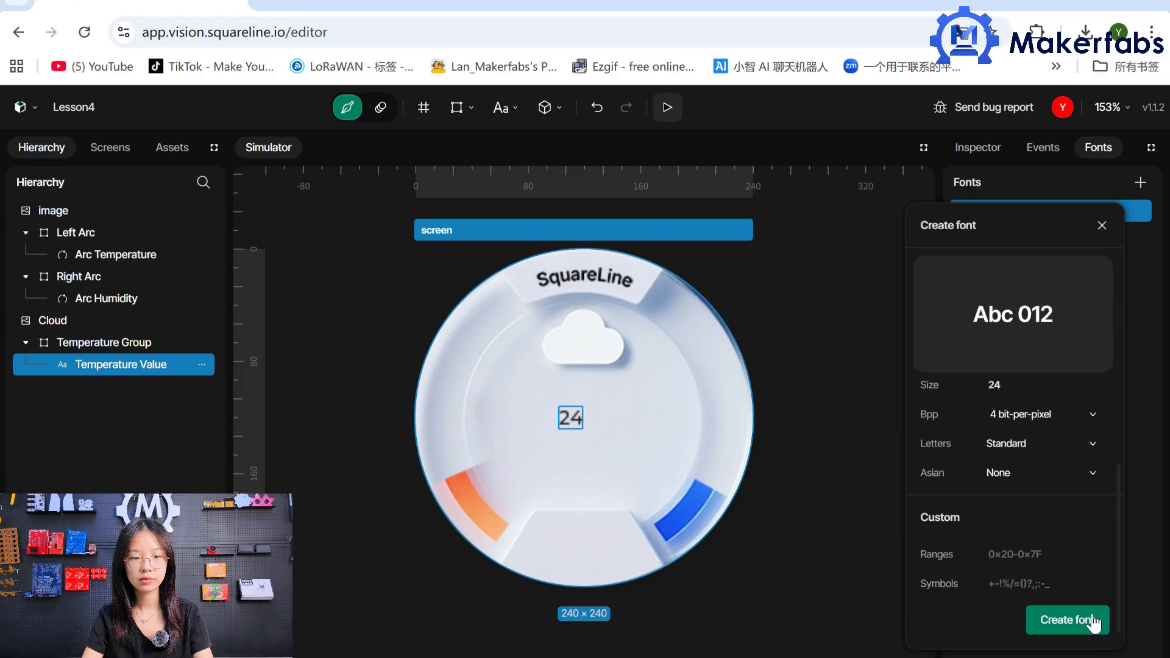
{"action": "left_click", "coordinate": [1067, 620]}
Create a font named Font-20 using the InterTight-Bold family at size 20.
{"action": "left_click", "coordinate": [1140, 182]}
{"action": "left_click", "coordinate": [1035, 440]}
{"action": "type", "text": "20"}
{"action": "left_click", "coordinate": [1042, 468]}
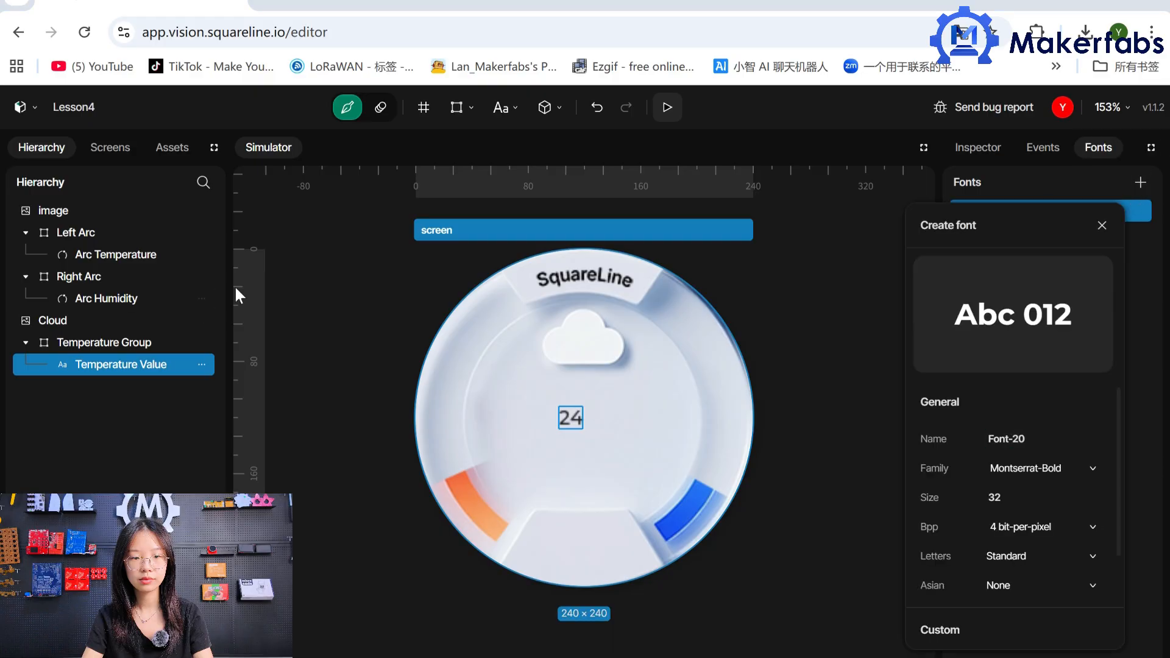
{"action": "left_click", "coordinate": [1027, 595]}
{"action": "left_click", "coordinate": [1035, 497]}
{"action": "type", "text": "20"}
{"action": "scroll", "coordinate": [1070, 606], "scroll_direction": "down", "scroll_amount": 3}
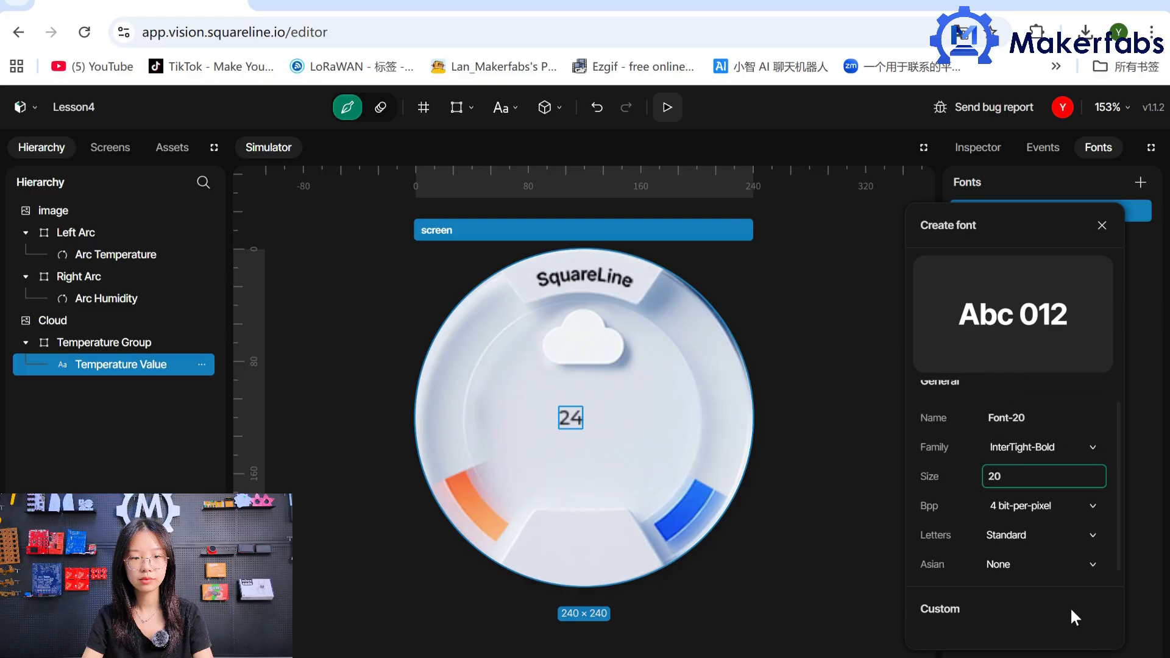
{"action": "left_click", "coordinate": [1070, 620]}
Create a font named Font-16 using the InterTight-SemiBold family at size 16 with Extended letters.
{"action": "left_click", "coordinate": [1140, 182]}
{"action": "left_click", "coordinate": [1030, 439]}
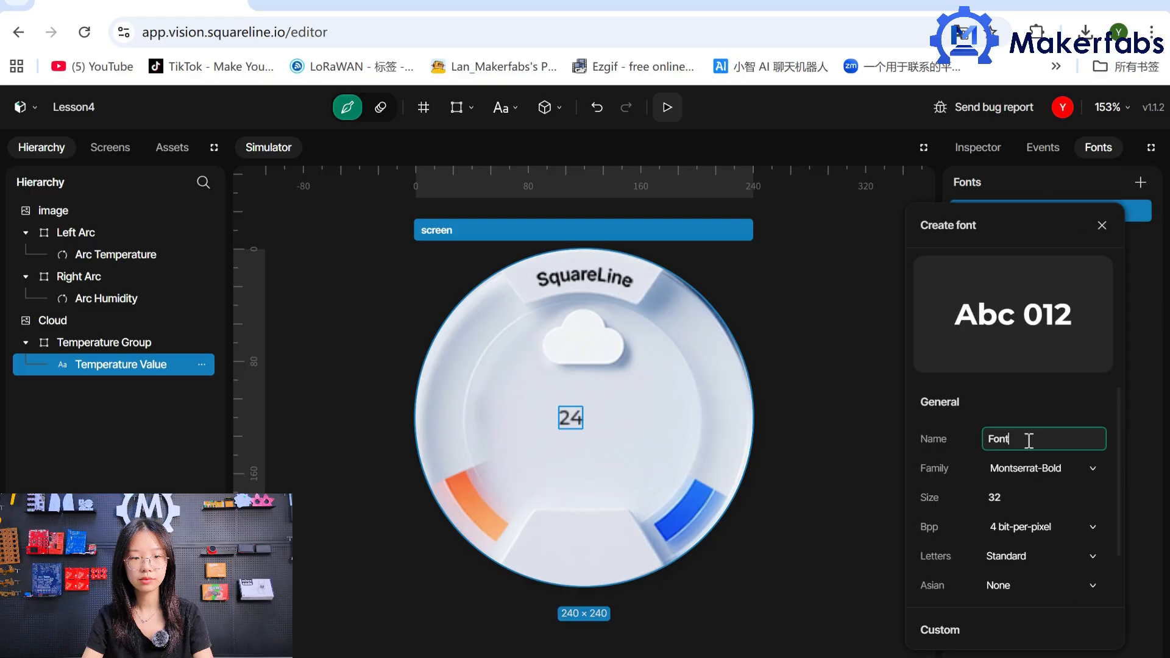
{"action": "type", "text": "-16"}
{"action": "left_click", "coordinate": [1036, 468]}
{"action": "left_click", "coordinate": [1027, 609]}
{"action": "left_click", "coordinate": [1058, 497]}
{"action": "type", "text": "16"}
{"action": "scroll", "coordinate": [1072, 585], "scroll_direction": "down", "scroll_amount": 3}
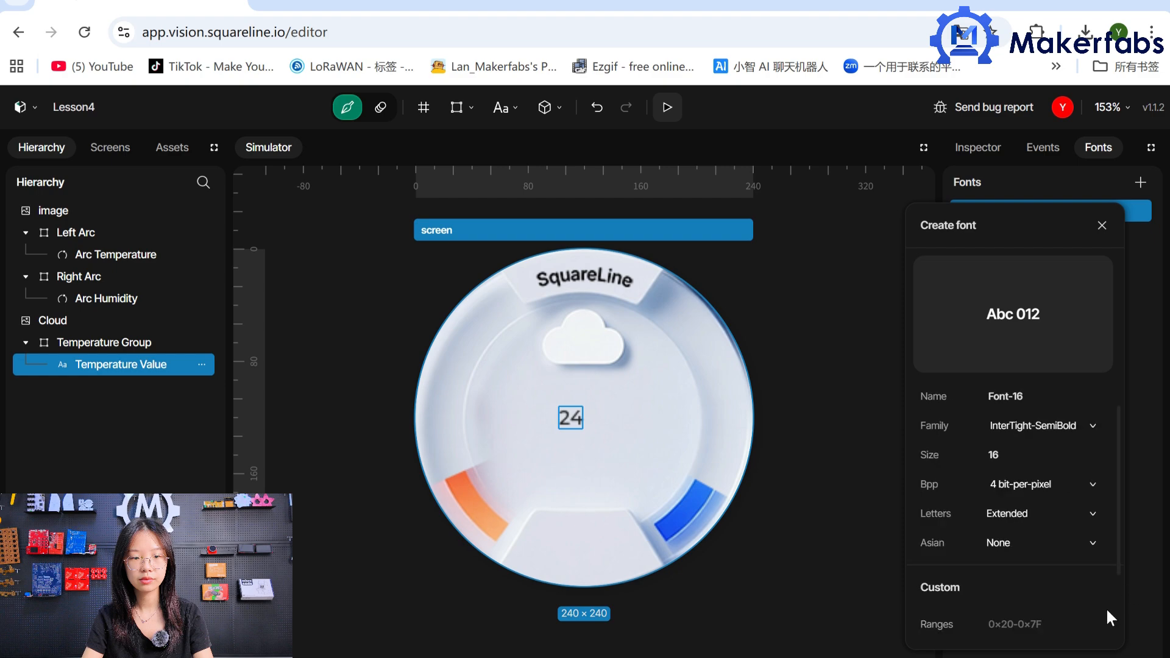
{"action": "left_click", "coordinate": [1090, 620]}
Create a font named Font-12 using the InterTight-Bold family at size 12.
{"action": "left_click", "coordinate": [1140, 182]}
{"action": "left_click", "coordinate": [1017, 433]}
{"action": "type", "text": "-12"}
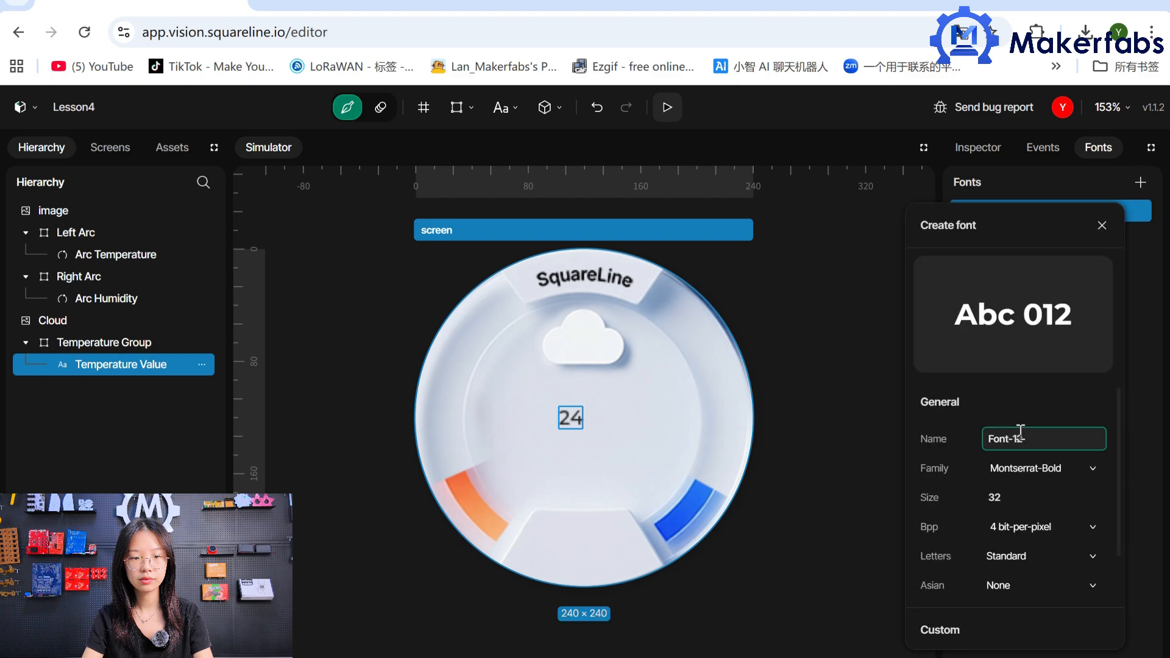
{"action": "left_click", "coordinate": [1036, 468]}
{"action": "left_click", "coordinate": [1014, 598]}
{"action": "left_click", "coordinate": [1027, 497]}
{"action": "type", "text": "12"}
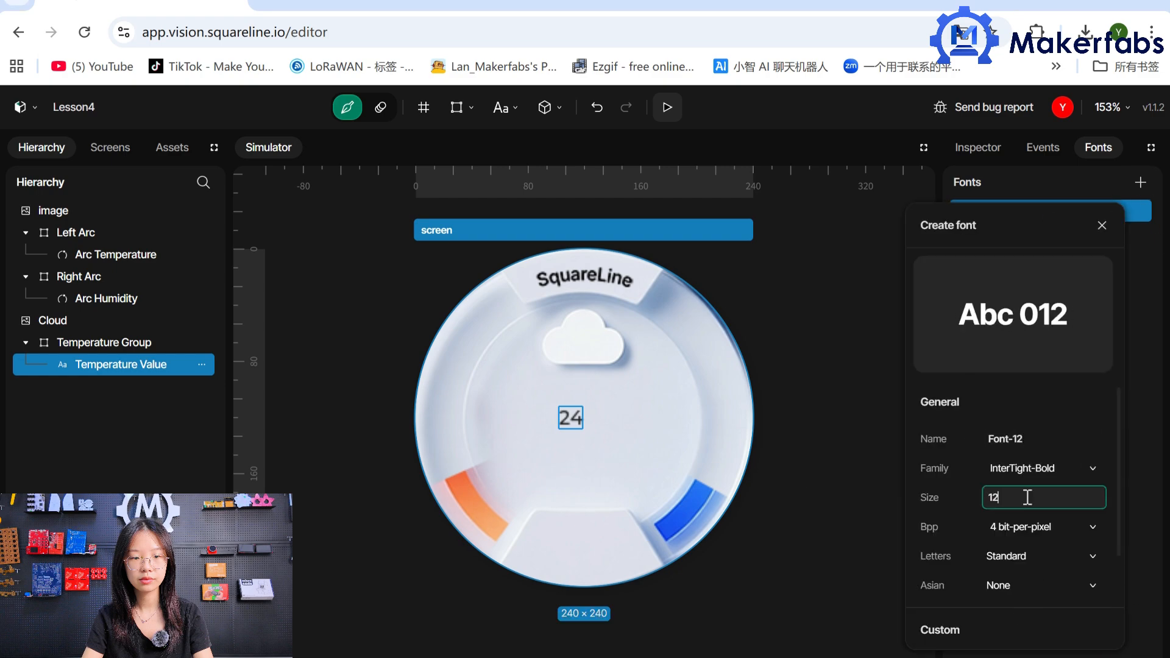
{"action": "scroll", "coordinate": [1027, 497], "scroll_direction": "down", "scroll_amount": 3}
{"action": "left_click", "coordinate": [1091, 619]}
Add a Text style parameter to the Temperature Value label and set its font to Font-54.
{"action": "left_click", "coordinate": [977, 147]}
{"action": "scroll", "coordinate": [1054, 396], "scroll_direction": "down", "scroll_amount": 5}
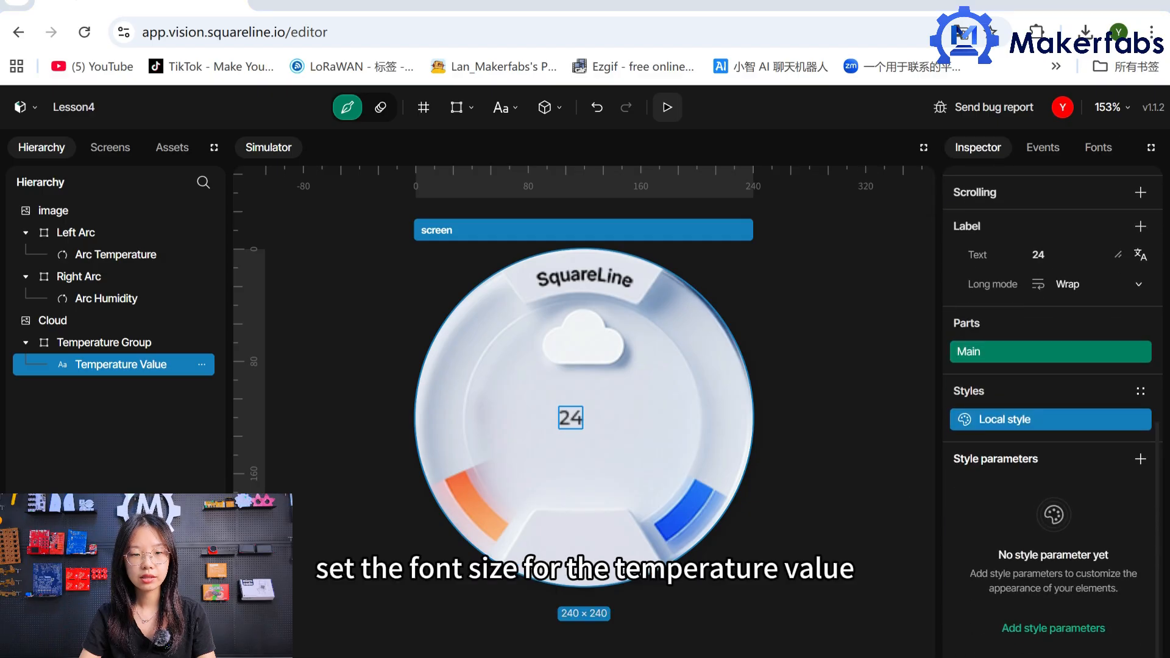
{"action": "left_click", "coordinate": [1140, 458]}
{"action": "left_click", "coordinate": [1024, 426]}
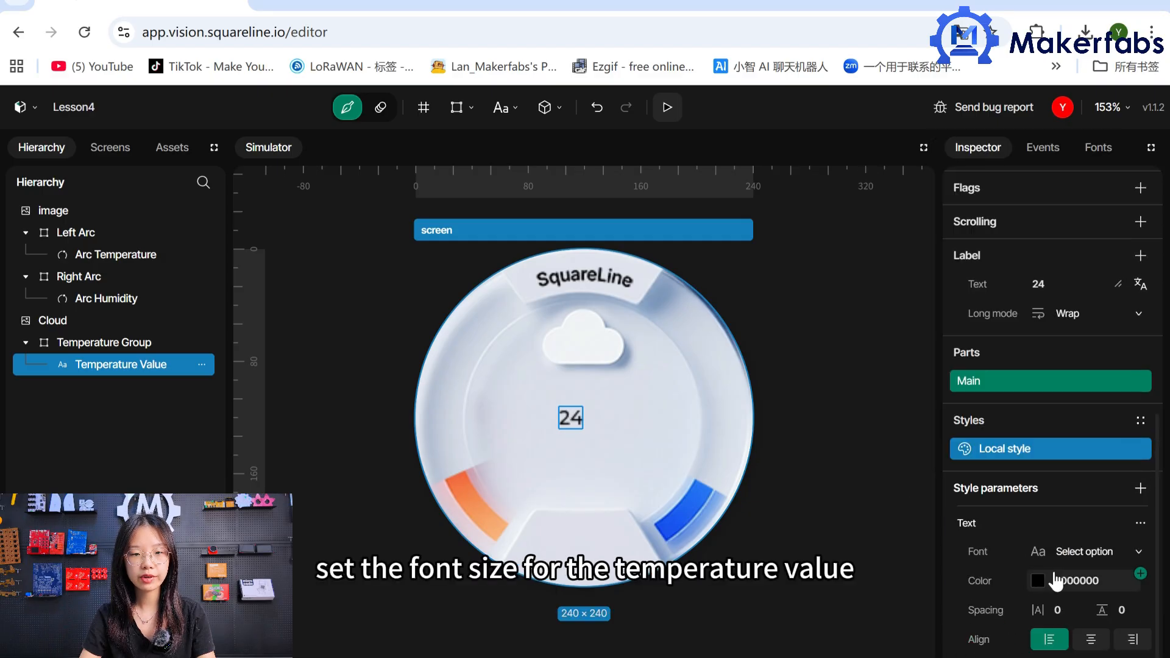
{"action": "left_click", "coordinate": [1109, 552]}
{"action": "left_click", "coordinate": [1041, 412]}
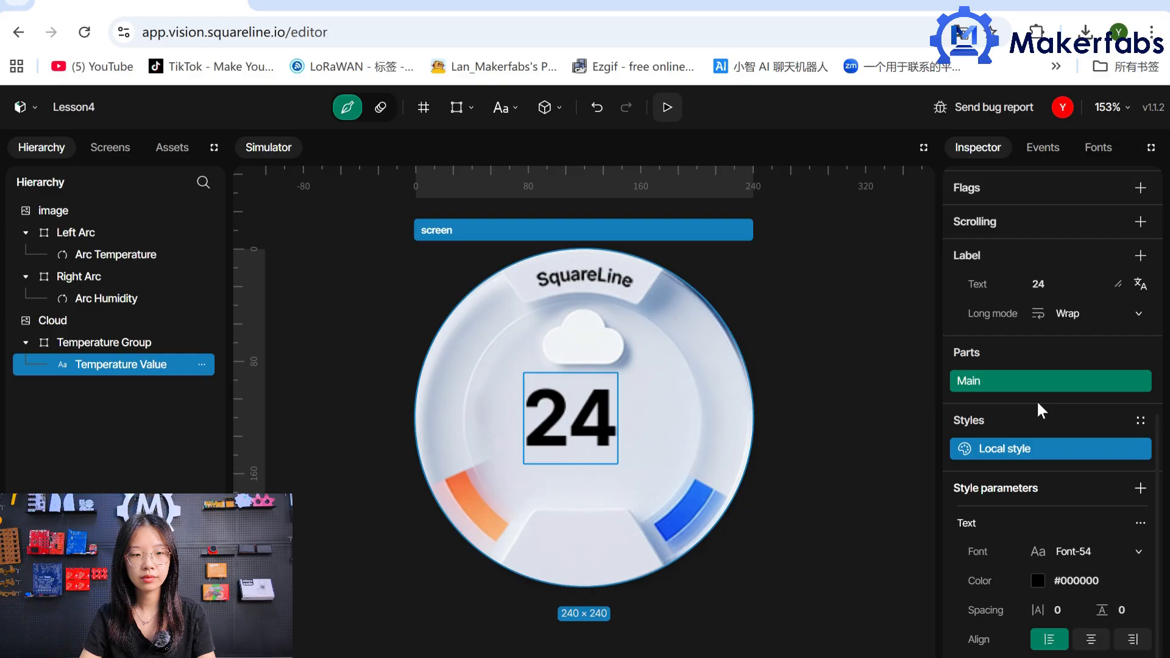
Add a second label inside Temperature Group, below Temperature Value in the hierarchy, and name it Decimal Value.
{"action": "left_click", "coordinate": [611, 486]}
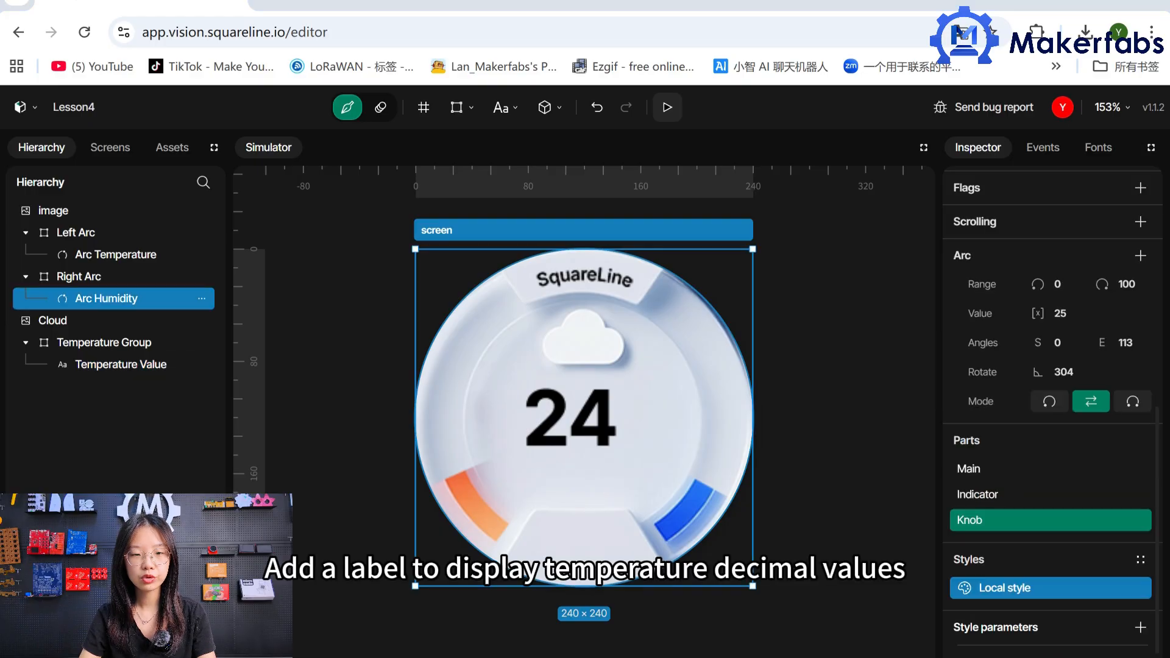
{"action": "left_click", "coordinate": [494, 110]}
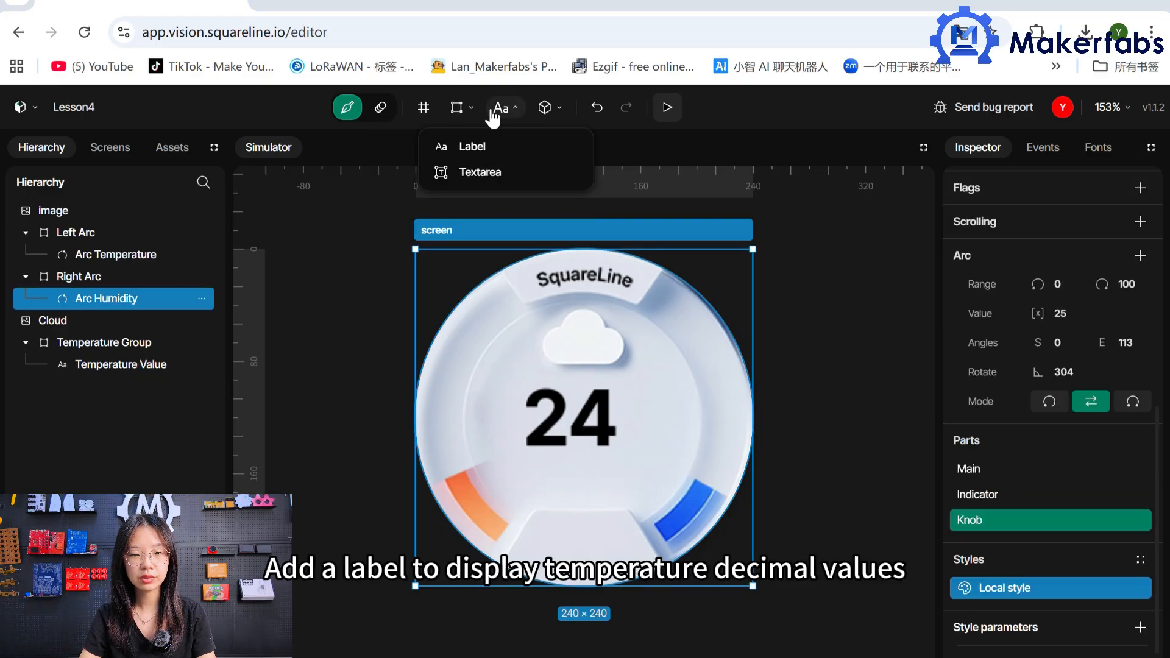
{"action": "left_click", "coordinate": [474, 147]}
{"action": "left_click_drag", "start_coordinate": [64, 390], "coordinate": [90, 363]}
{"action": "scroll", "coordinate": [1157, 465], "scroll_direction": "up", "scroll_amount": 5}
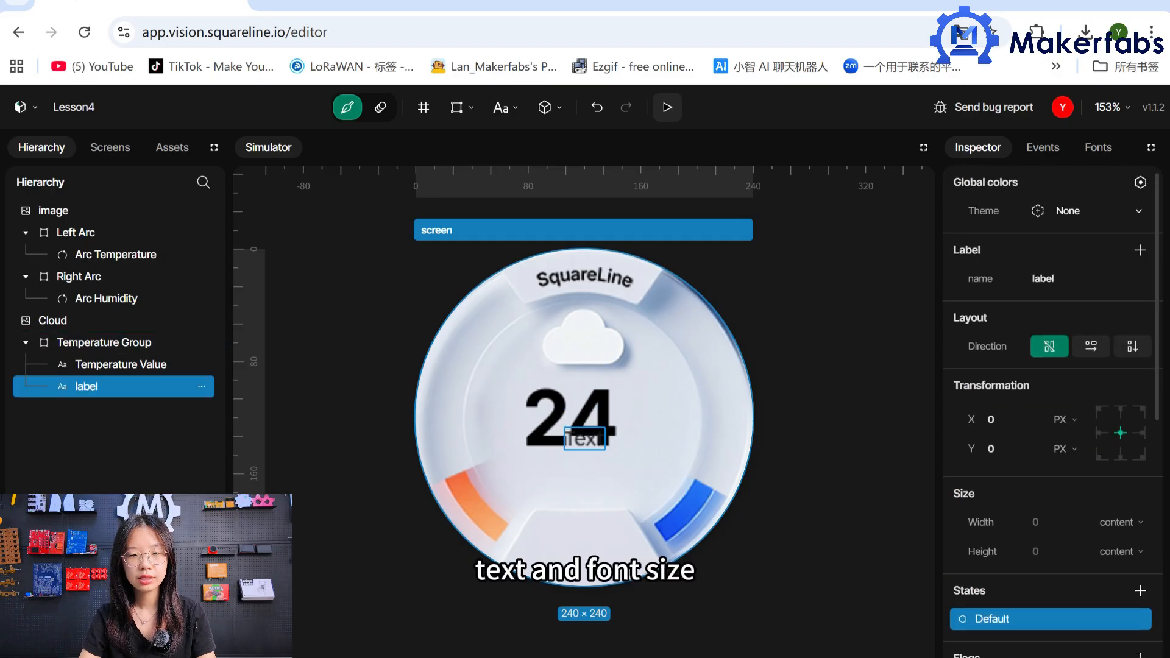
{"action": "left_click", "coordinate": [1068, 282]}
{"action": "type", "text": "De"}
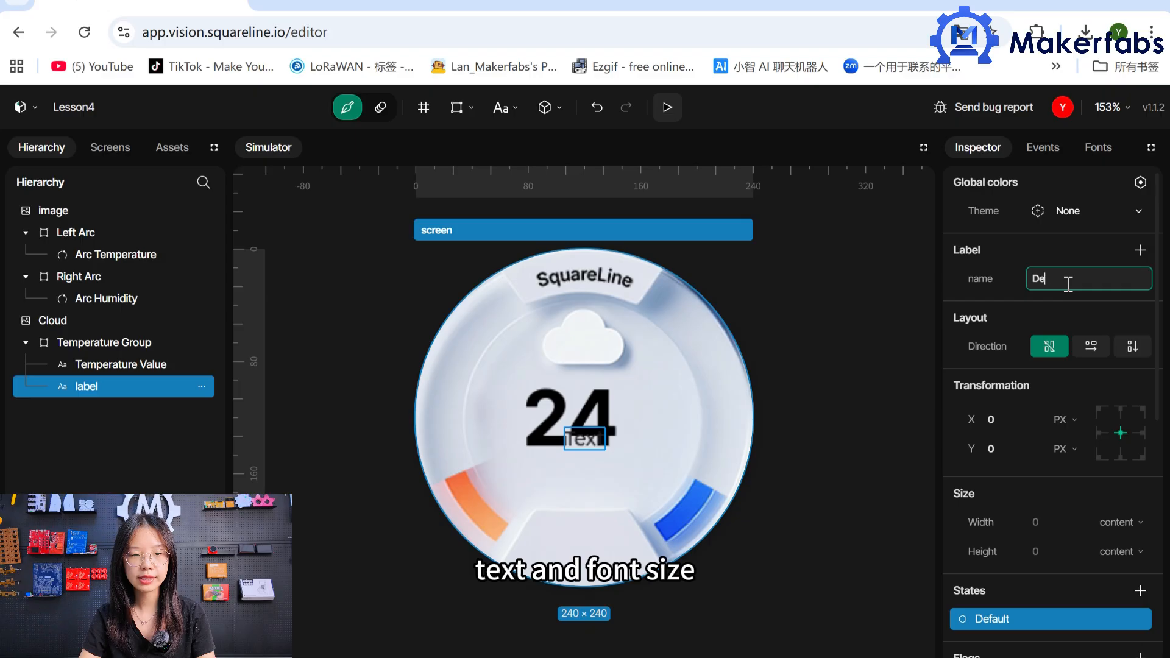
{"action": "type", "text": "cimal Value"}
Position the Decimal Value label at X 35, Y -1 and set its text to .5.
{"action": "left_click", "coordinate": [1011, 419]}
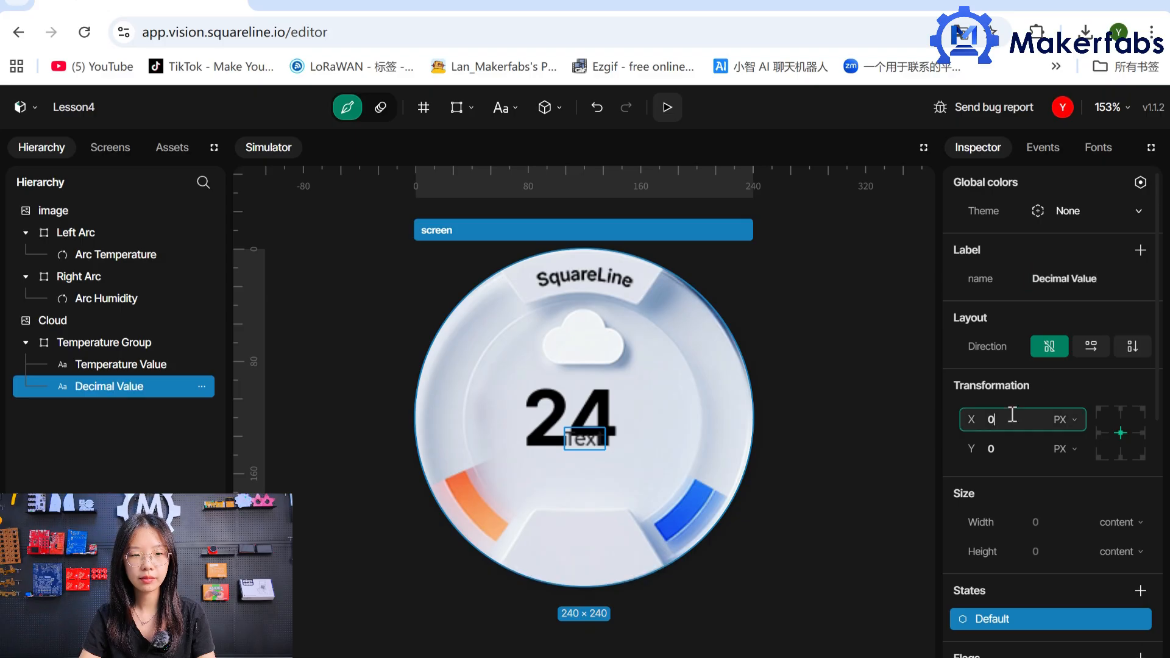
{"action": "type", "text": "35"}
{"action": "left_click", "coordinate": [1012, 449]}
{"action": "key", "text": "BackSpace"}
{"action": "type", "text": "-1"}
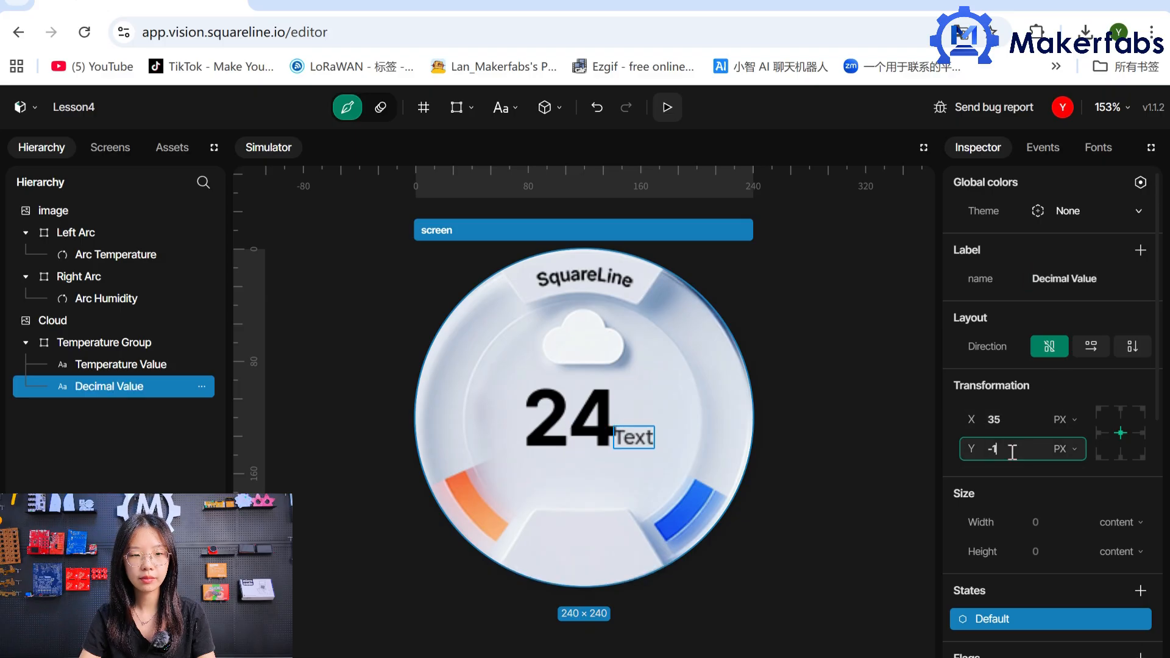
{"action": "left_click_drag", "start_coordinate": [1156, 393], "coordinate": [1155, 537]}
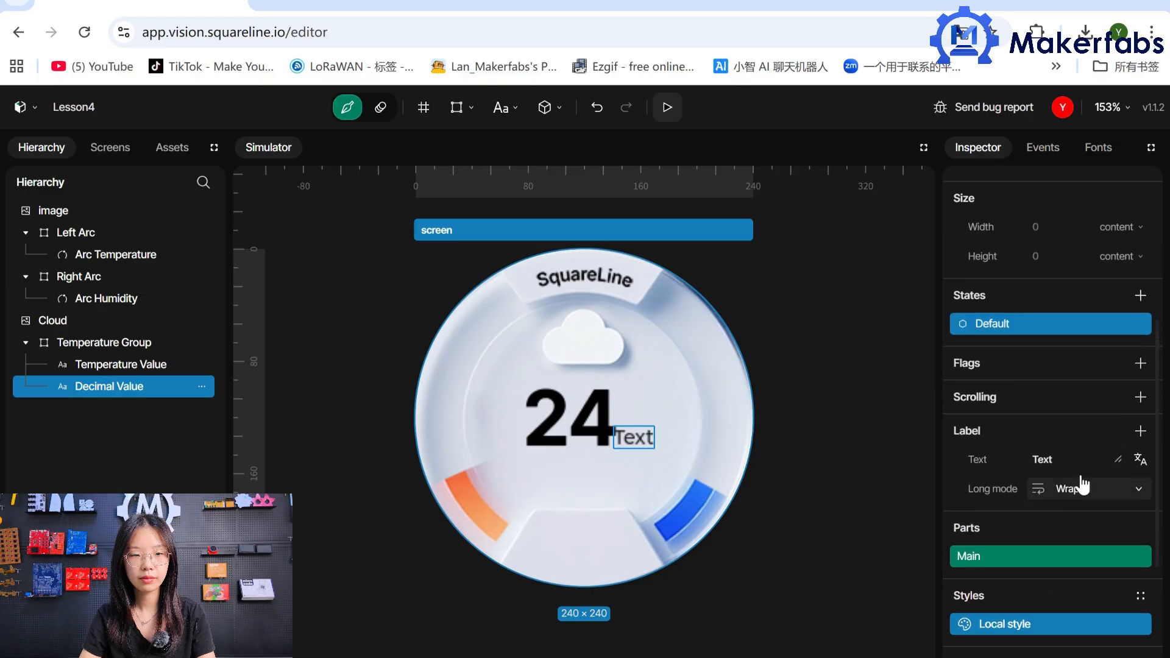
{"action": "left_click", "coordinate": [1072, 454]}
{"action": "key", "text": "BackSpace"}
{"action": "key", "text": "BackSpace"}
{"action": "key", "text": "BackSpace"}
{"action": "type", "text": ".5"}
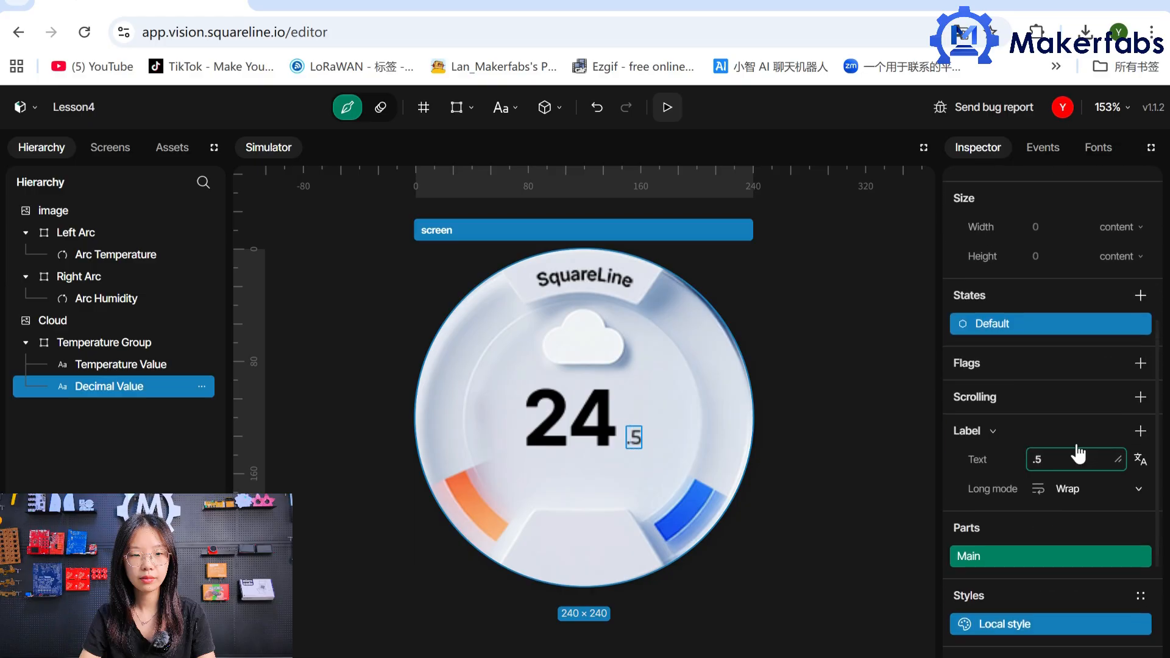
Add a Text style parameter to the Decimal Value label and set its font to Font-24.
{"action": "scroll", "coordinate": [1090, 549], "scroll_direction": "down", "scroll_amount": 3}
{"action": "left_click", "coordinate": [1105, 630]}
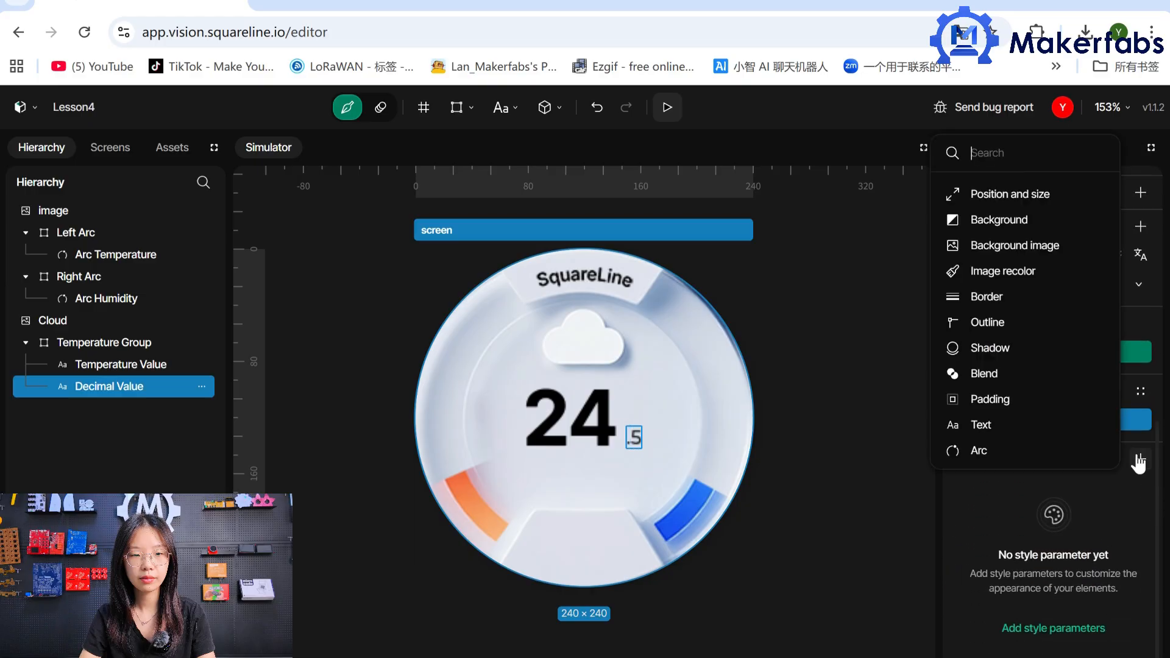
{"action": "left_click", "coordinate": [1052, 421]}
{"action": "left_click", "coordinate": [1097, 552]}
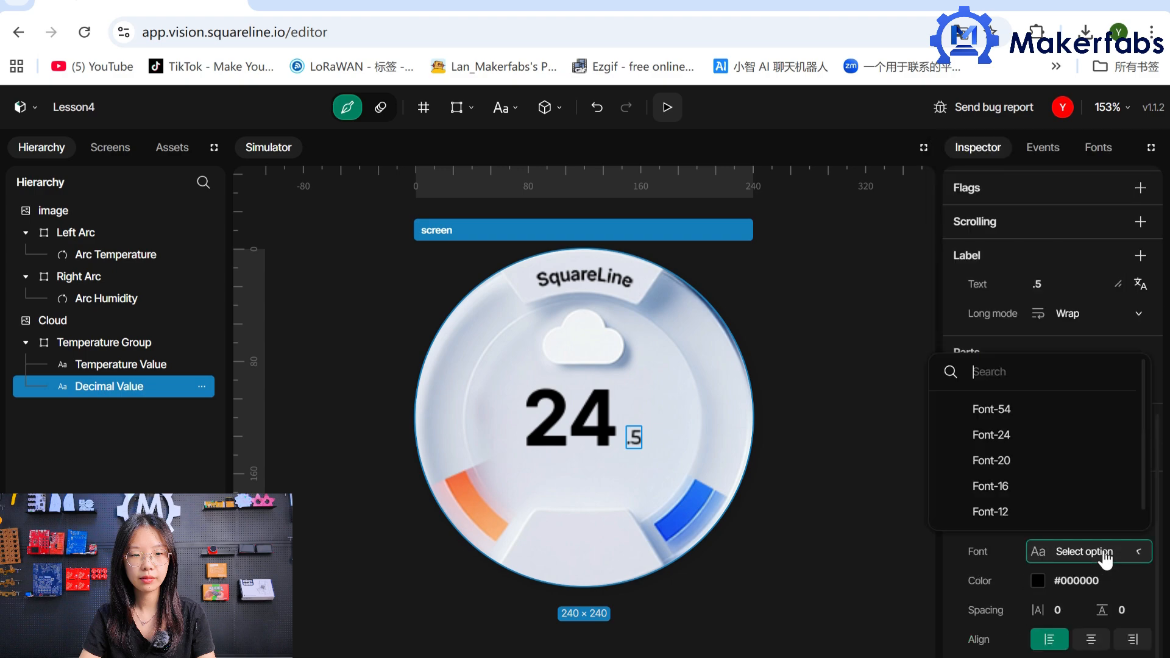
{"action": "left_click", "coordinate": [1060, 446]}
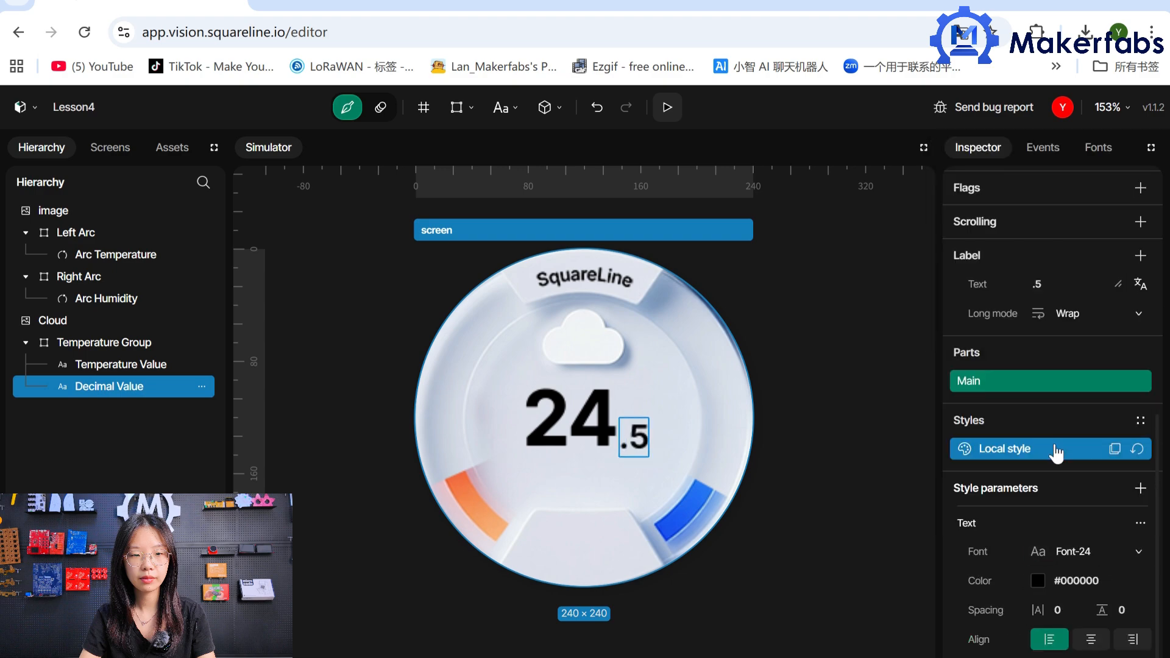
Add a third label inside Temperature Group, below Decimal Value in the hierarchy, and name it Unit.
{"action": "left_click", "coordinate": [511, 354]}
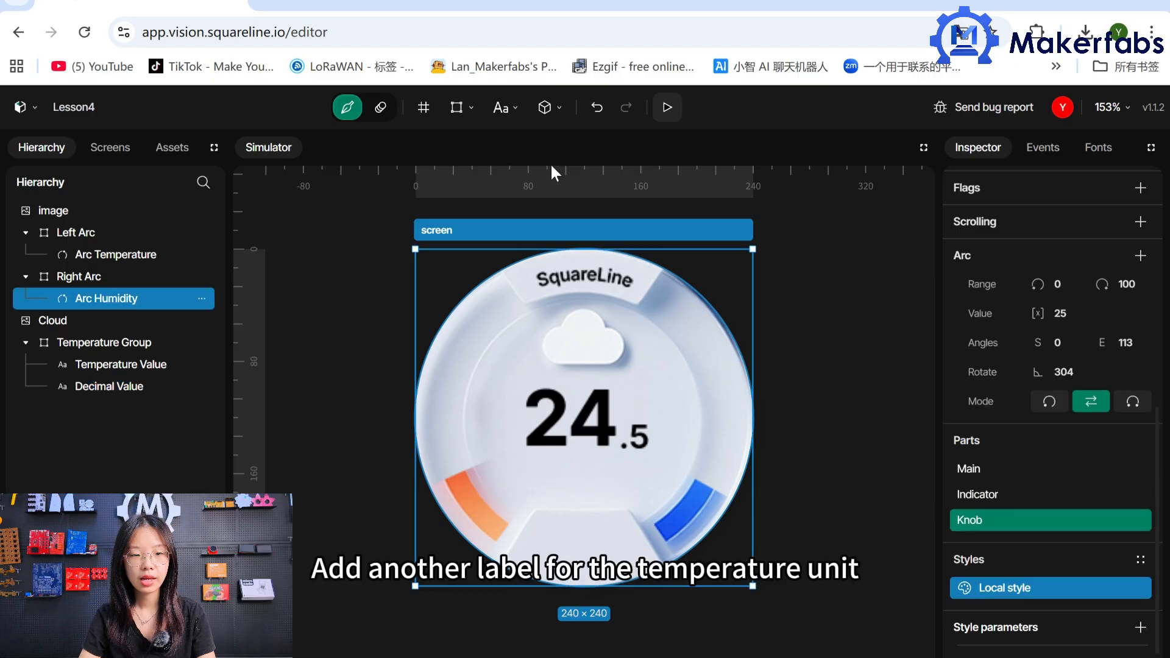
{"action": "left_click", "coordinate": [496, 114]}
{"action": "left_click", "coordinate": [497, 160]}
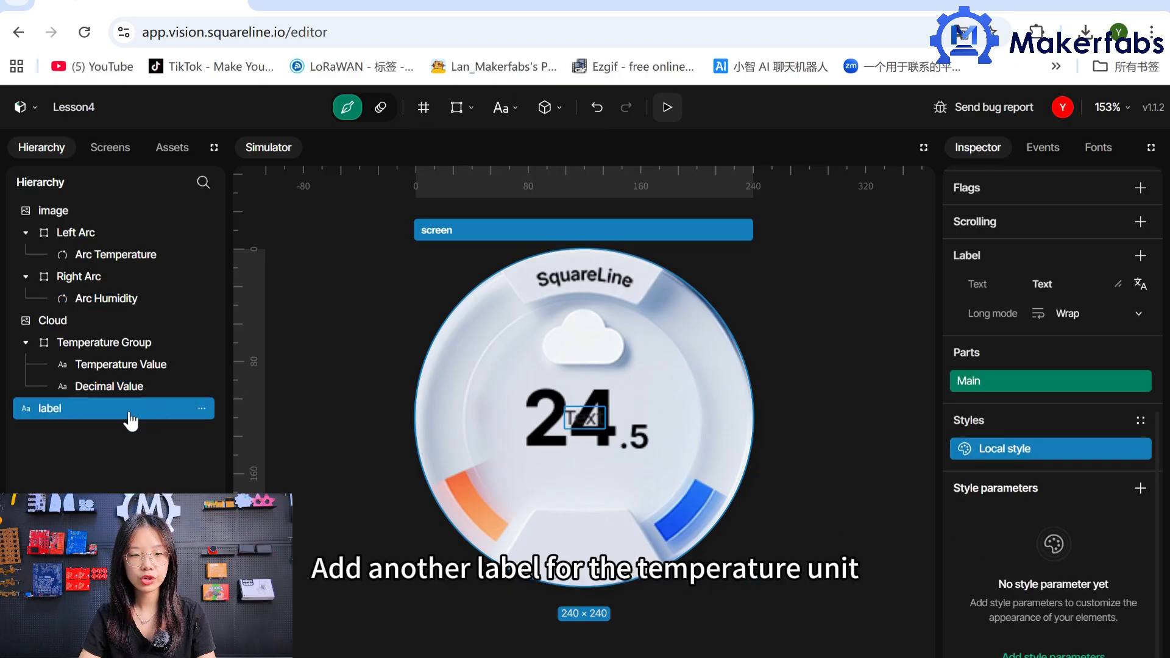
{"action": "left_click_drag", "start_coordinate": [195, 409], "coordinate": [140, 345]}
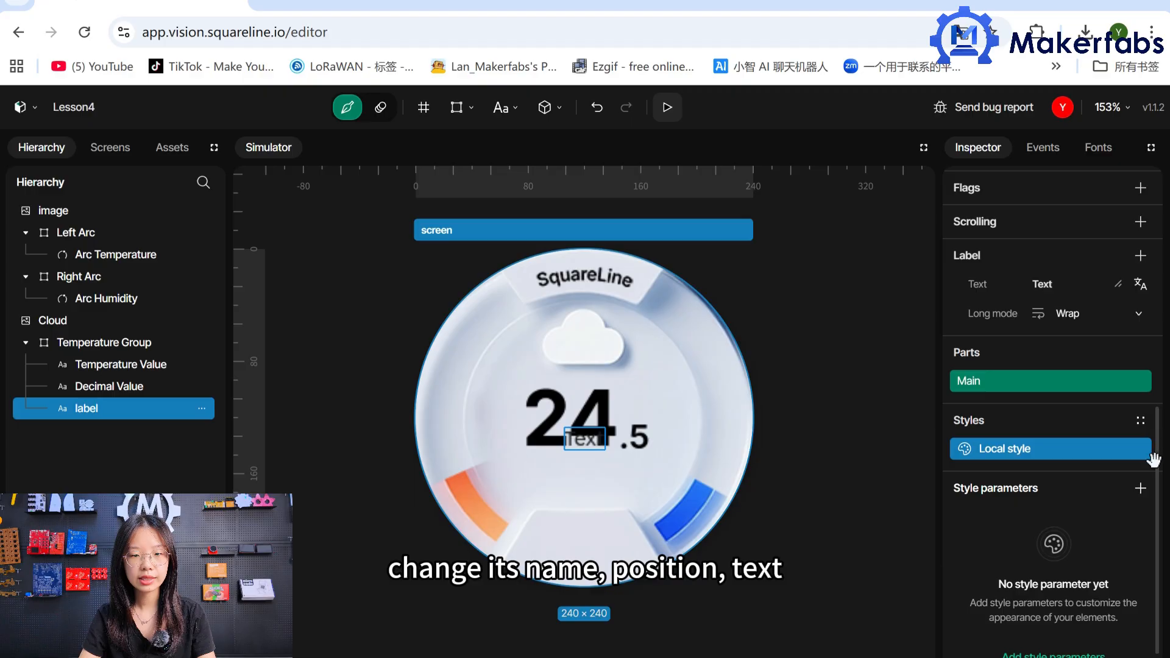
{"action": "scroll", "coordinate": [1146, 457], "scroll_direction": "up", "scroll_amount": 10}
{"action": "double_click", "coordinate": [1071, 282]}
{"action": "key", "text": "BackSpace"}
{"action": "type", "text": "Unit"}
{"action": "key", "text": "Return"}
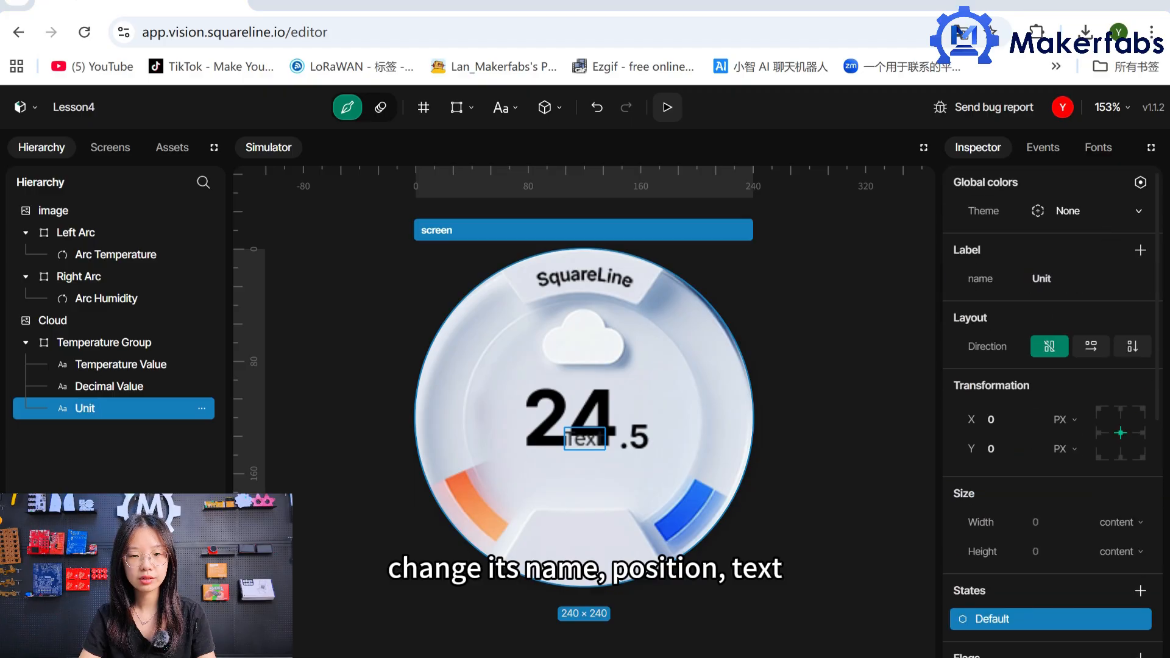
Position the Unit label at X 35, Y -25 and set its text to °C.
{"action": "left_click", "coordinate": [999, 419]}
{"action": "type", "text": "35"}
{"action": "left_click", "coordinate": [1006, 448]}
{"action": "type", "text": "-25"}
{"action": "scroll", "coordinate": [1158, 434], "scroll_direction": "down", "scroll_amount": 4}
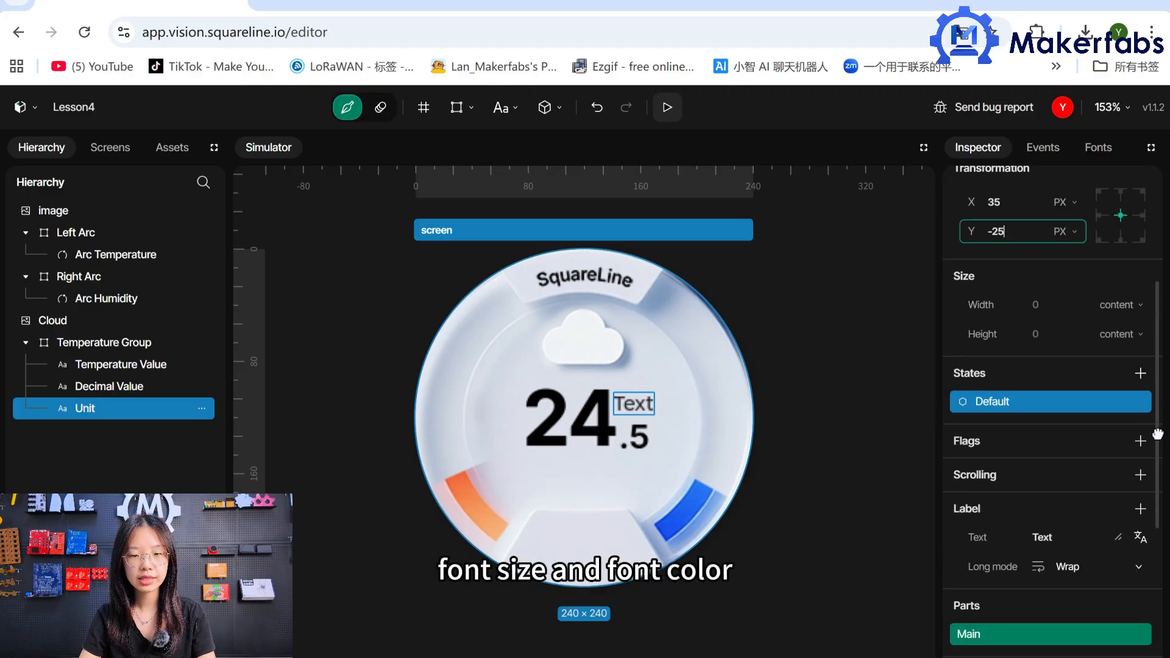
{"action": "scroll", "coordinate": [1155, 457], "scroll_direction": "down", "scroll_amount": 3}
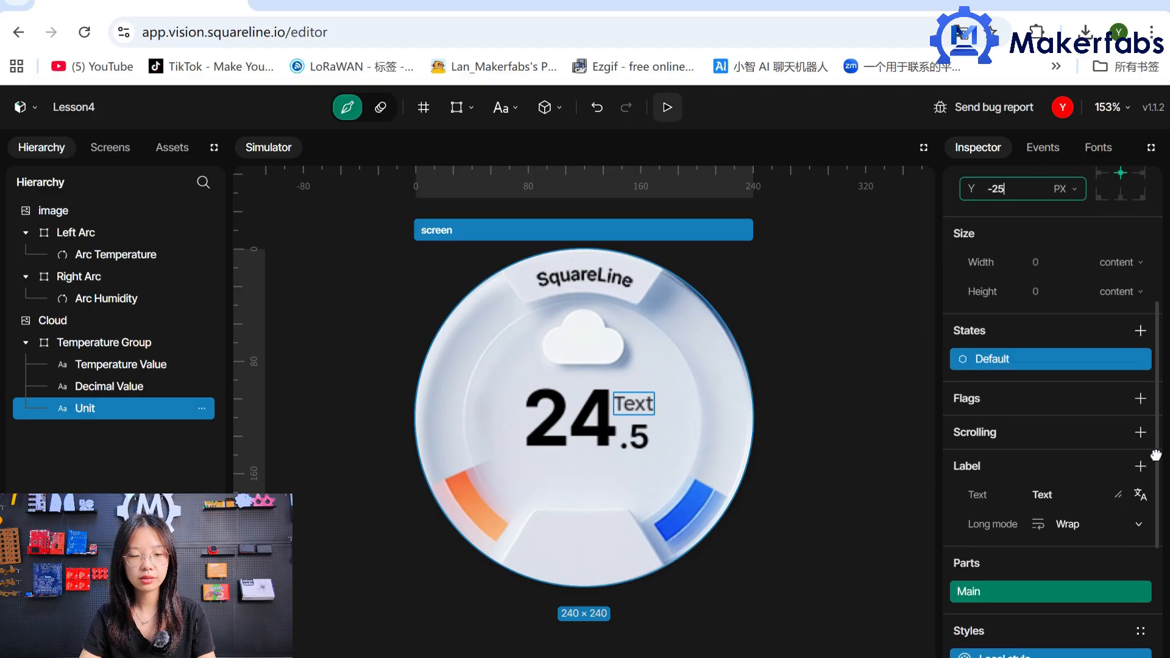
{"action": "scroll", "coordinate": [1154, 486], "scroll_direction": "down", "scroll_amount": 4}
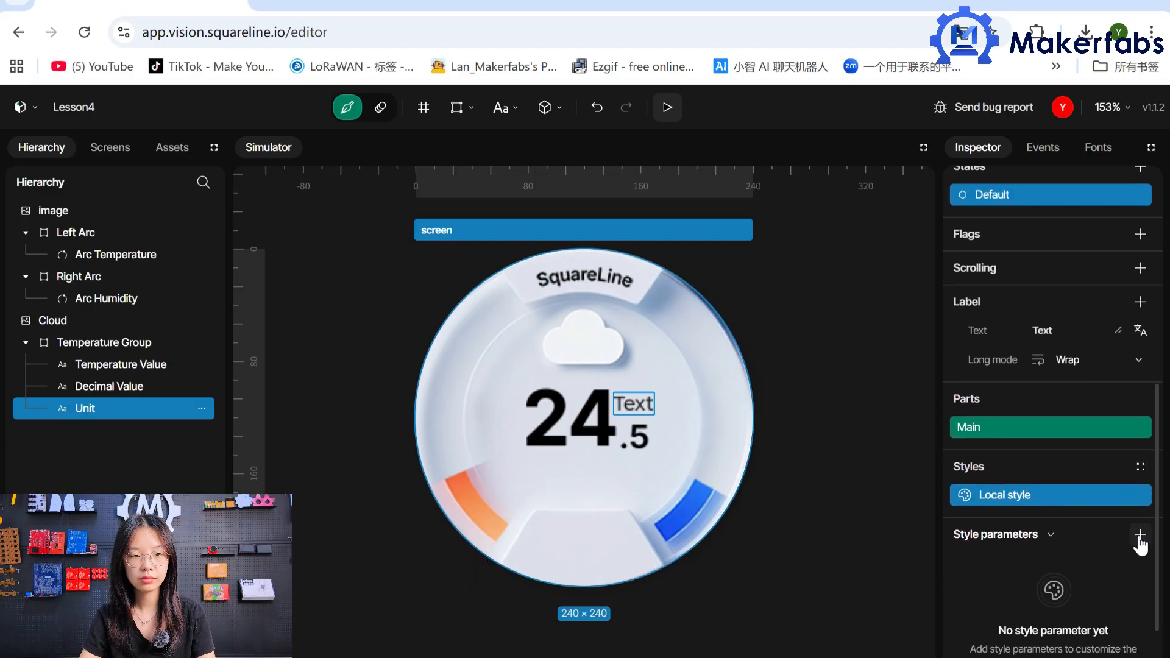
{"action": "left_click", "coordinate": [1076, 330]}
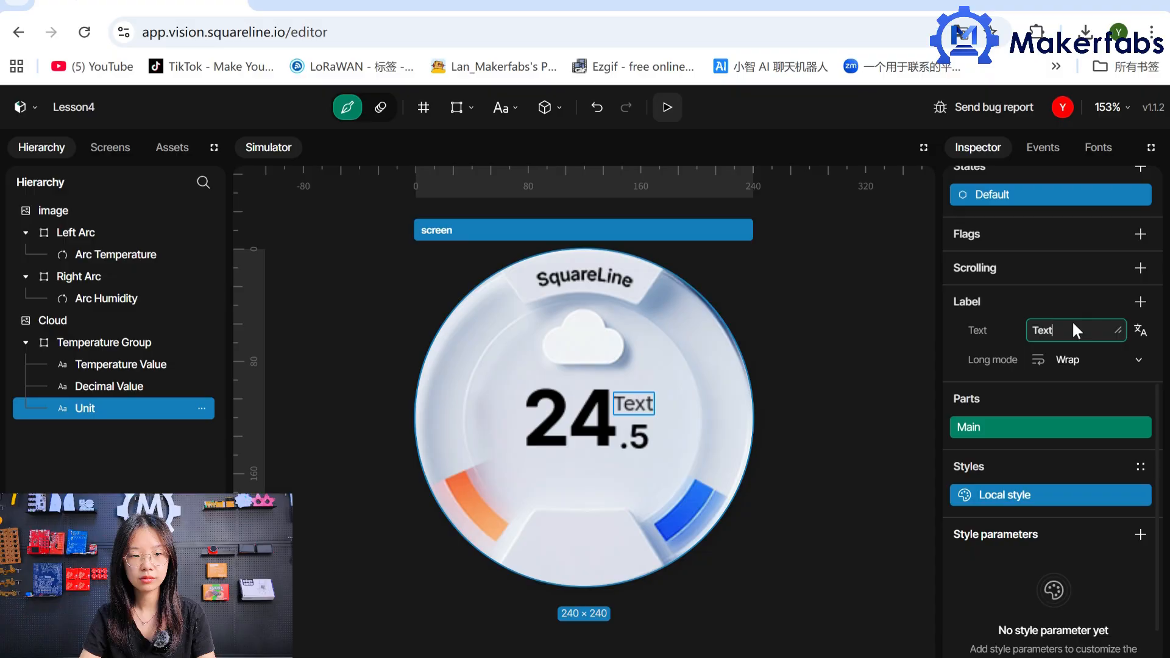
{"action": "type", "text": "°C"}
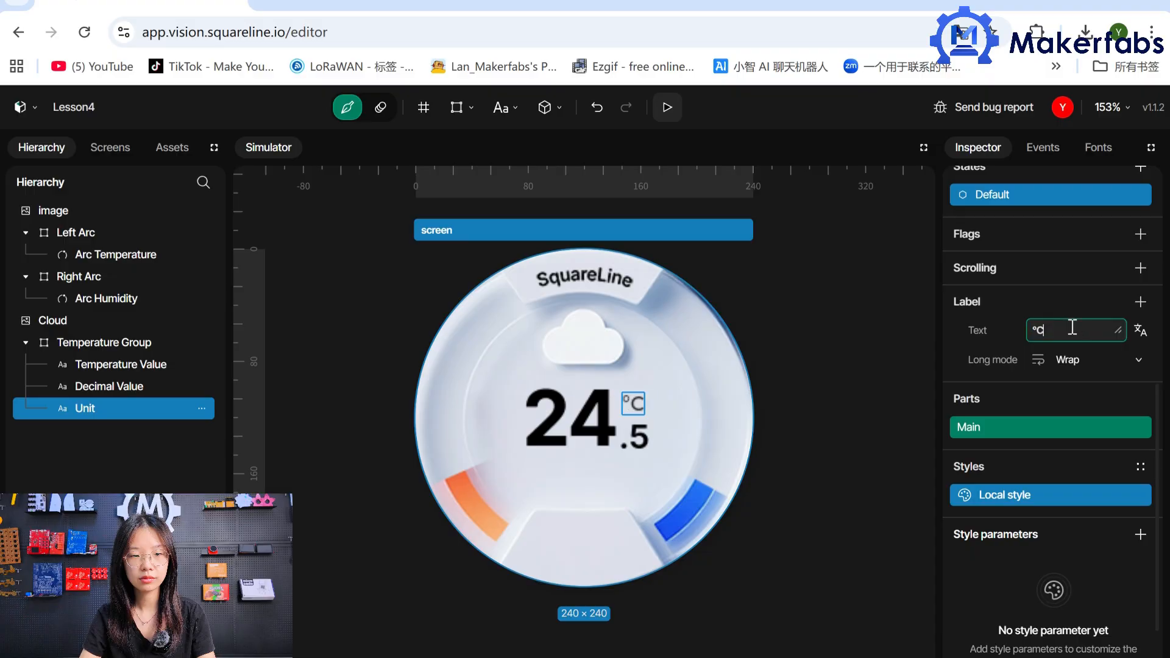
Add a Text style parameter to the Unit label with font Font-16 and gray color #777777.
{"action": "left_click", "coordinate": [1141, 536]}
{"action": "left_click", "coordinate": [1033, 507]}
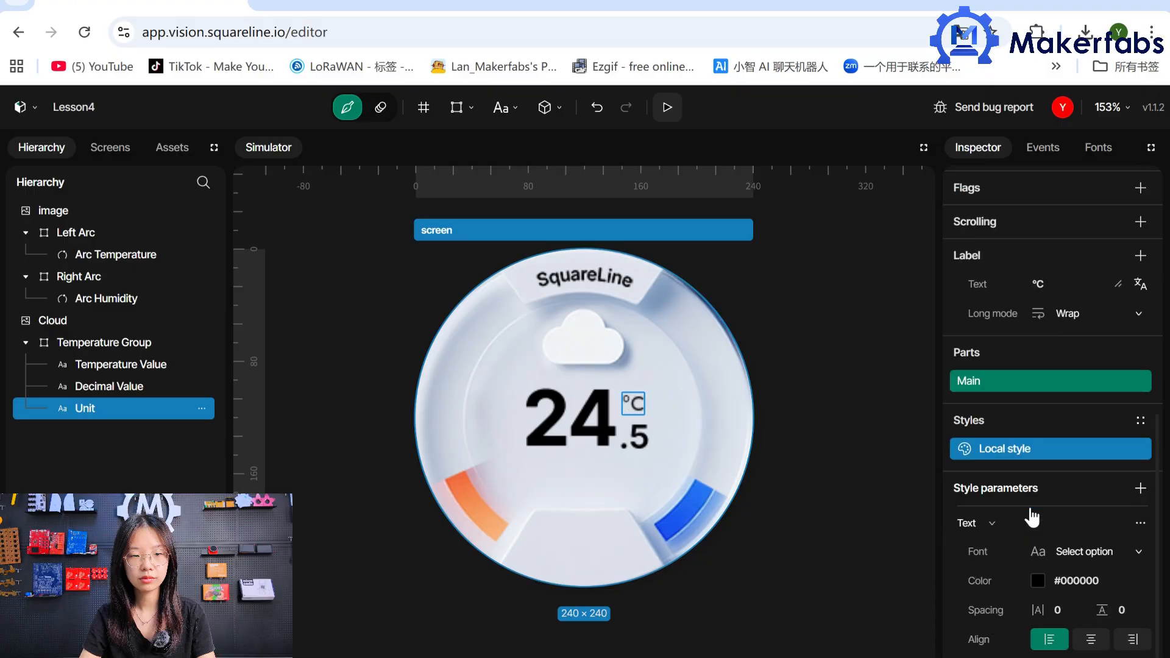
{"action": "left_click", "coordinate": [1121, 561]}
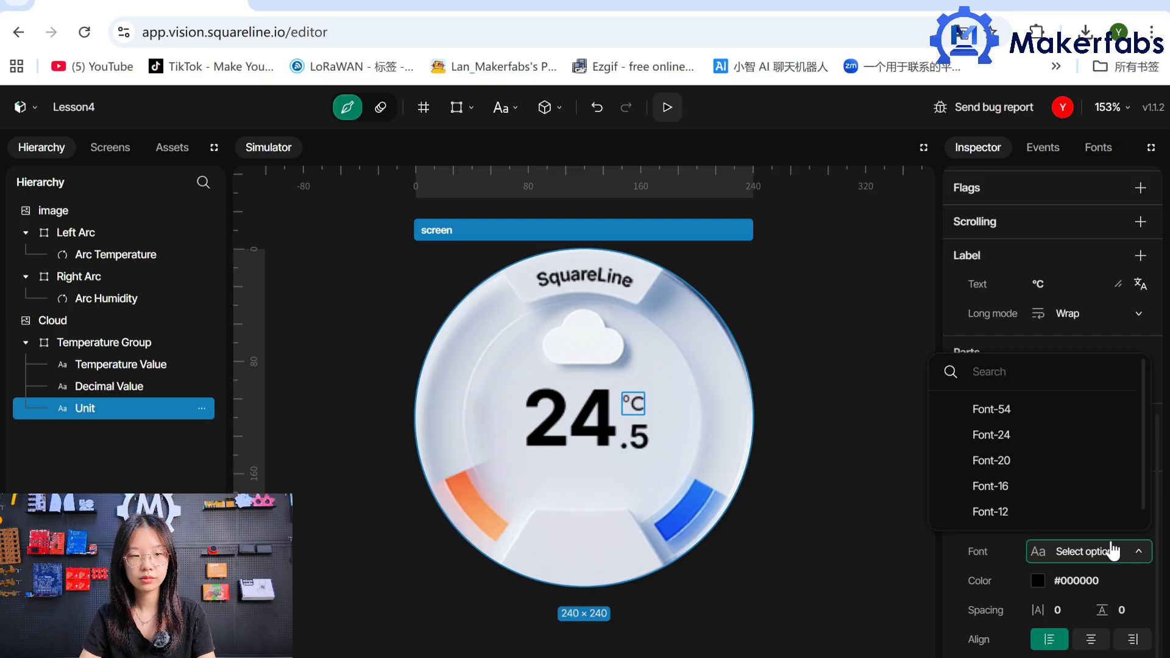
{"action": "left_click", "coordinate": [1076, 488]}
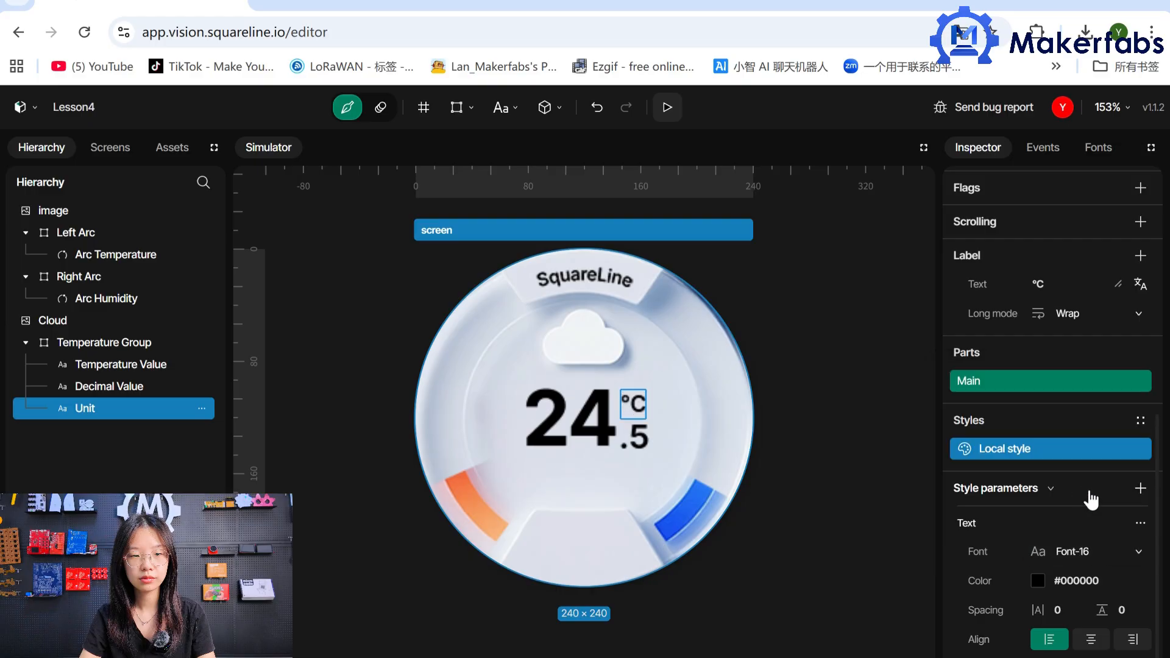
{"action": "left_click", "coordinate": [1060, 582]}
{"action": "left_click", "coordinate": [1037, 581]}
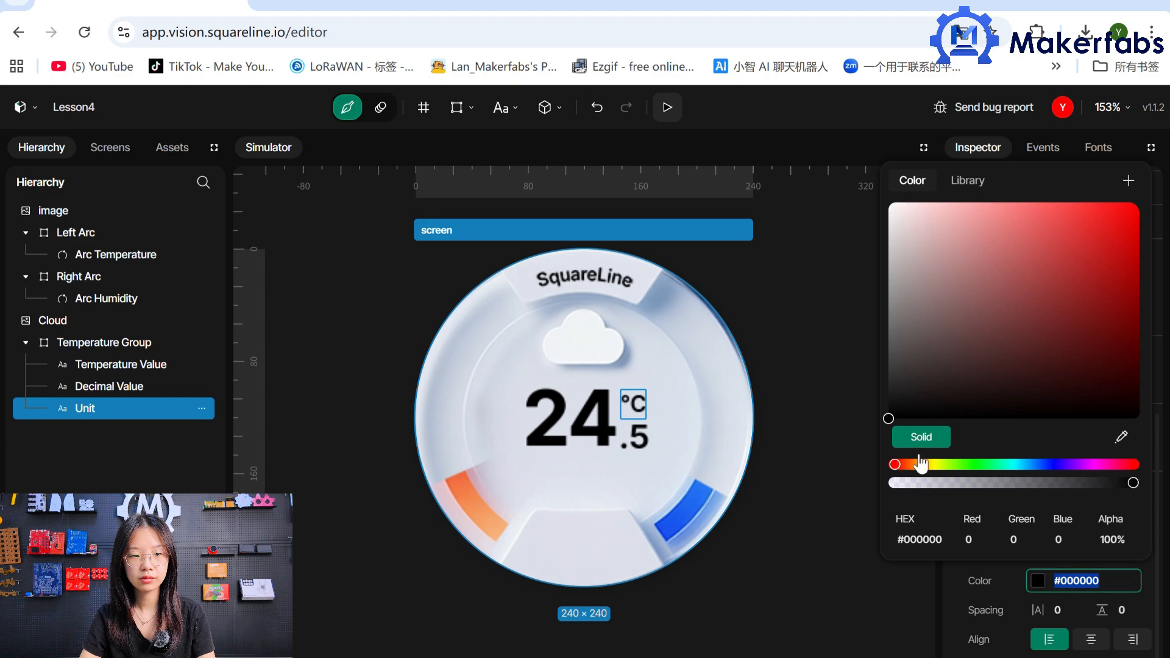
{"action": "left_click_drag", "start_coordinate": [889, 420], "coordinate": [888, 320]}
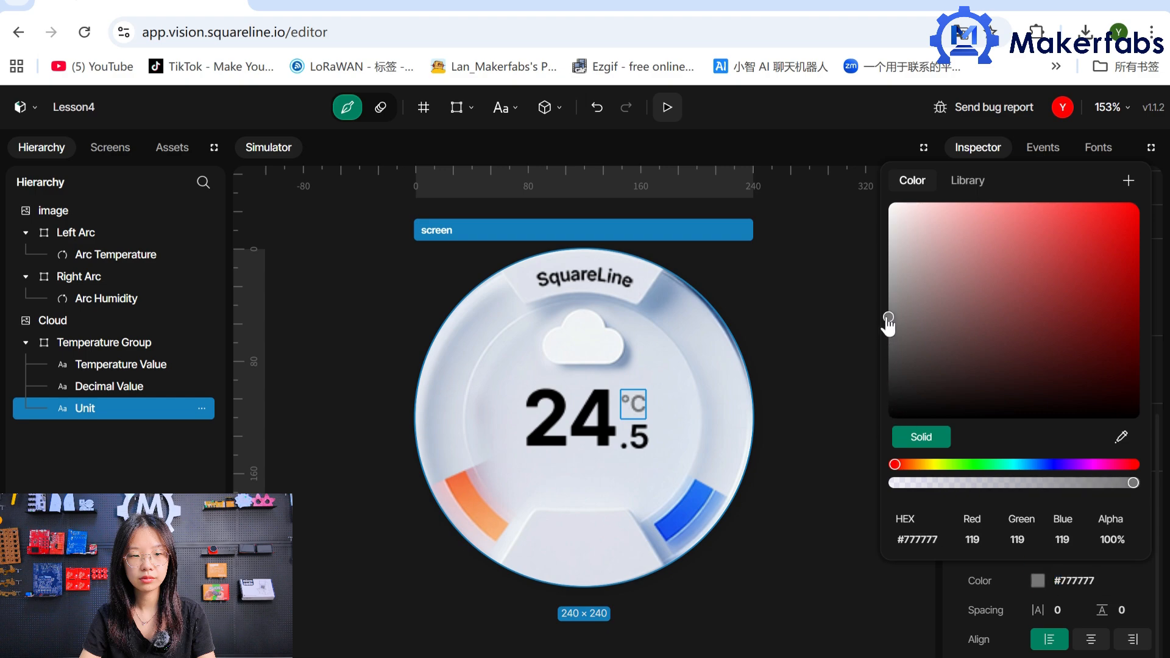
{"action": "left_click", "coordinate": [958, 589]}
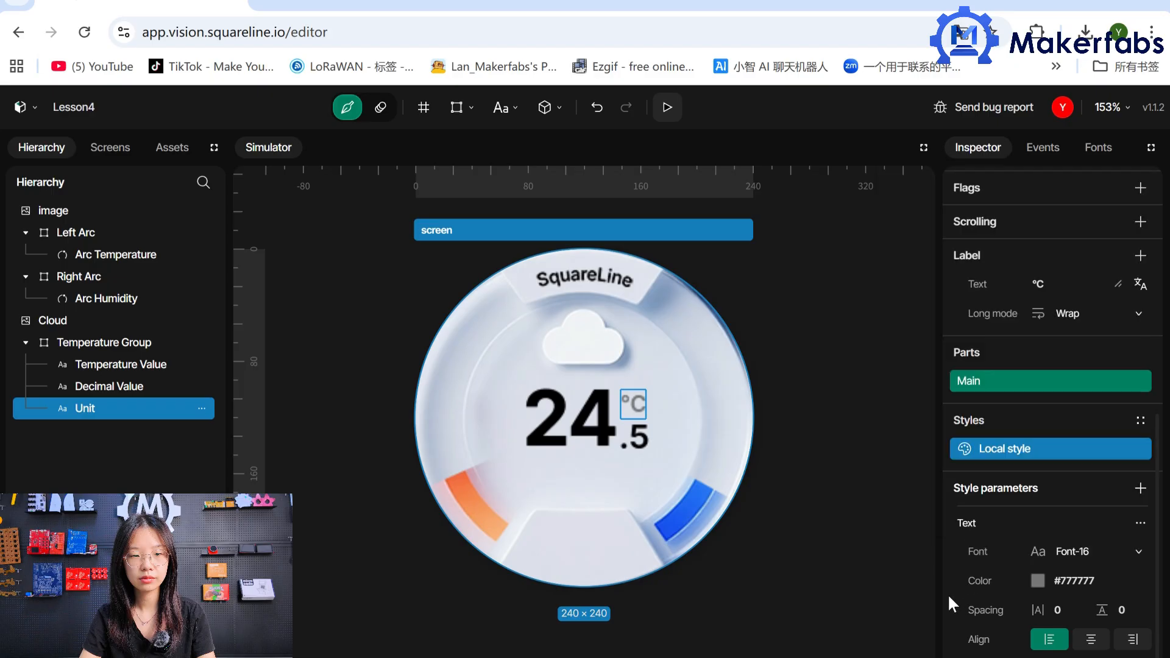
Add a fourth label inside Temperature Group, below Unit in the hierarchy, and name it Tempature Title.
{"action": "left_click", "coordinate": [602, 458]}
{"action": "left_click", "coordinate": [619, 474]}
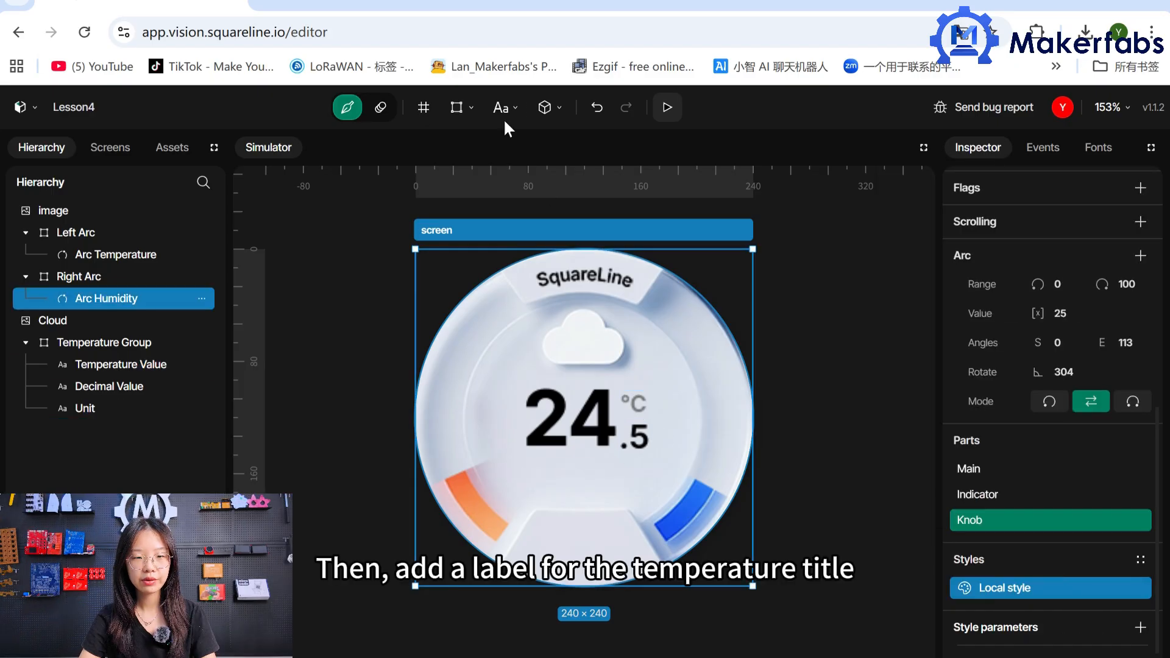
{"action": "left_click", "coordinate": [501, 109]}
{"action": "left_click_drag", "start_coordinate": [110, 430], "coordinate": [110, 351]}
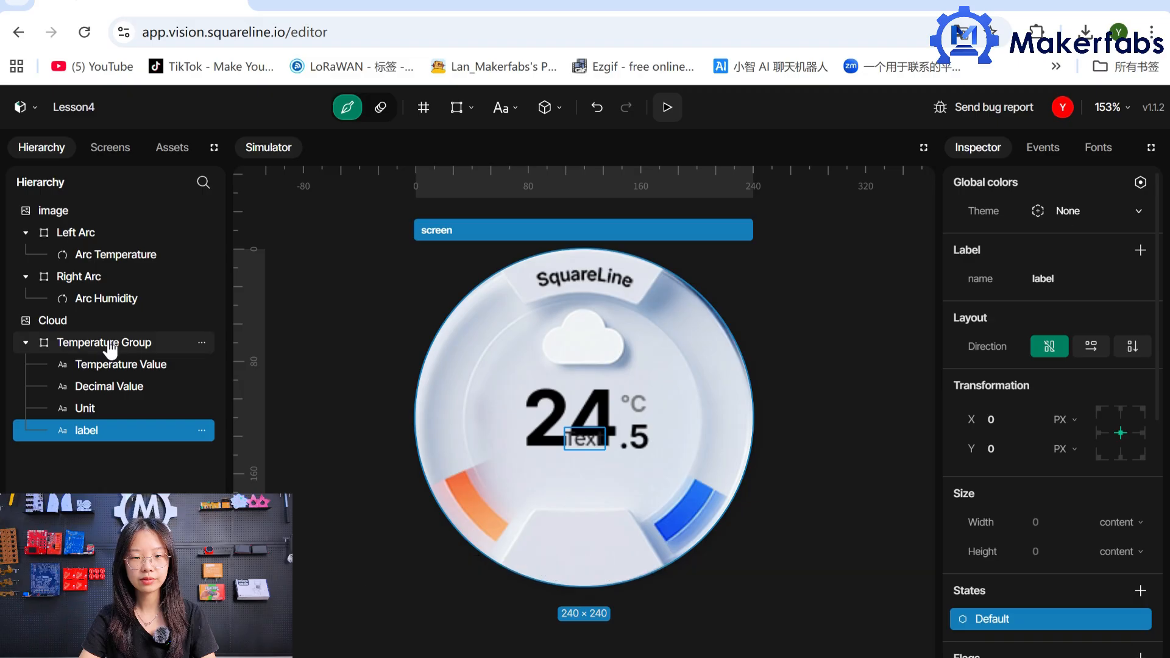
{"action": "double_click", "coordinate": [1086, 279]}
{"action": "key", "text": "BackSpace"}
{"action": "type", "text": "Tem"}
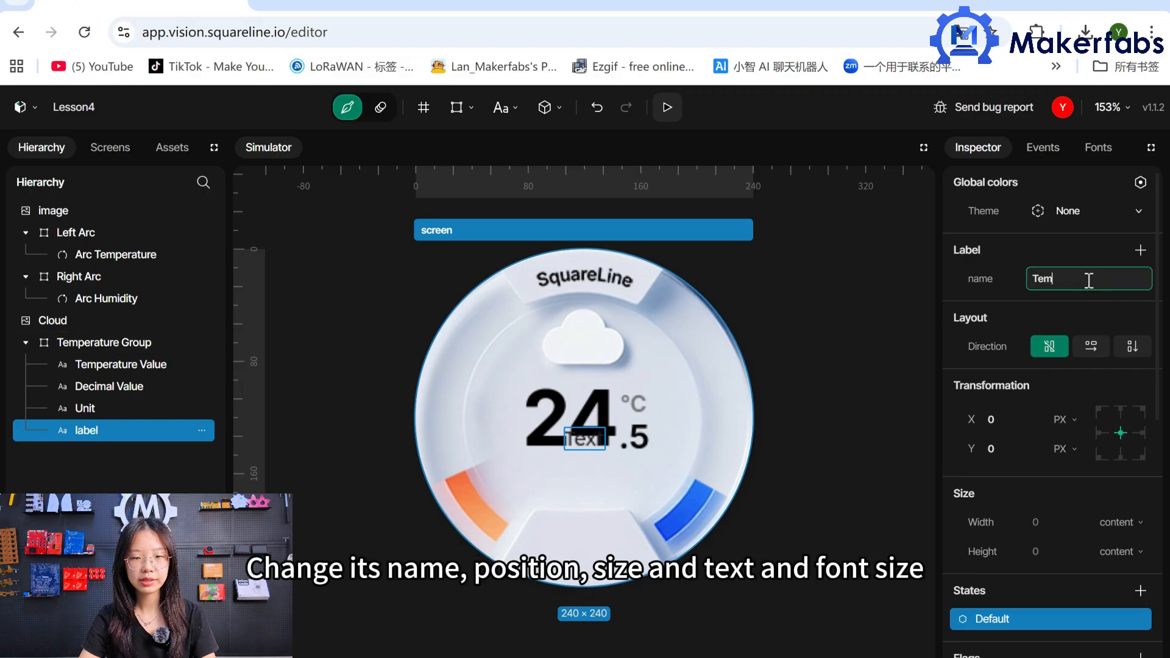
{"action": "type", "text": "pature Titl"}
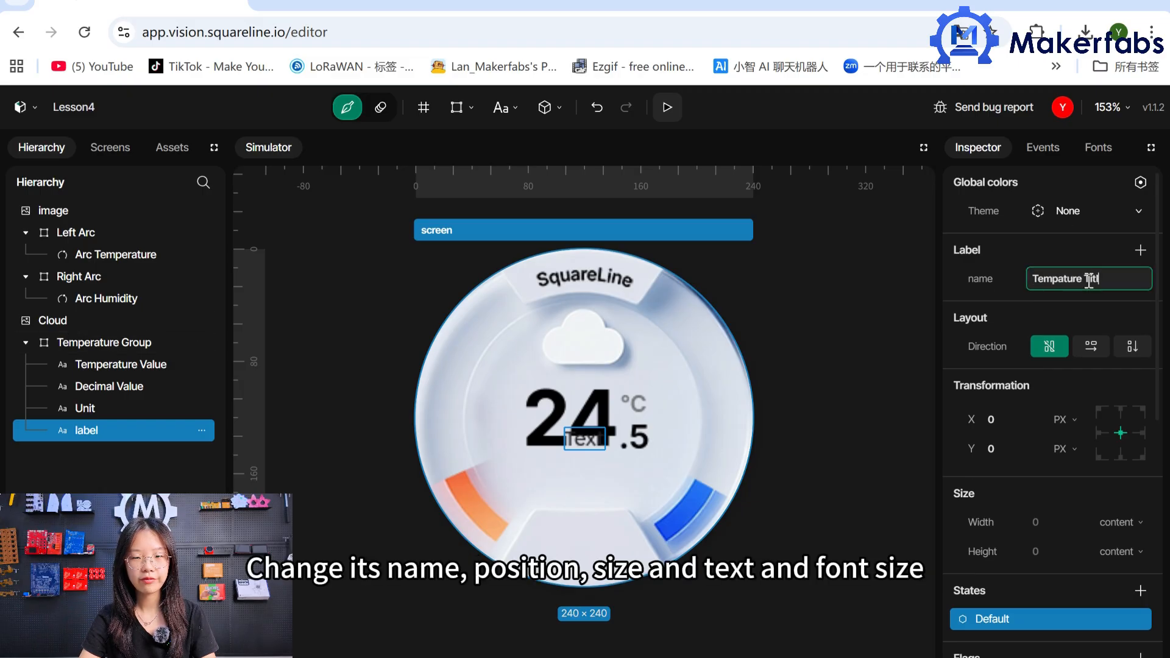
{"action": "type", "text": "e"}
Set the Tempature Title label's Y position to 25 and its text to HEATING.
{"action": "left_click", "coordinate": [1010, 449]}
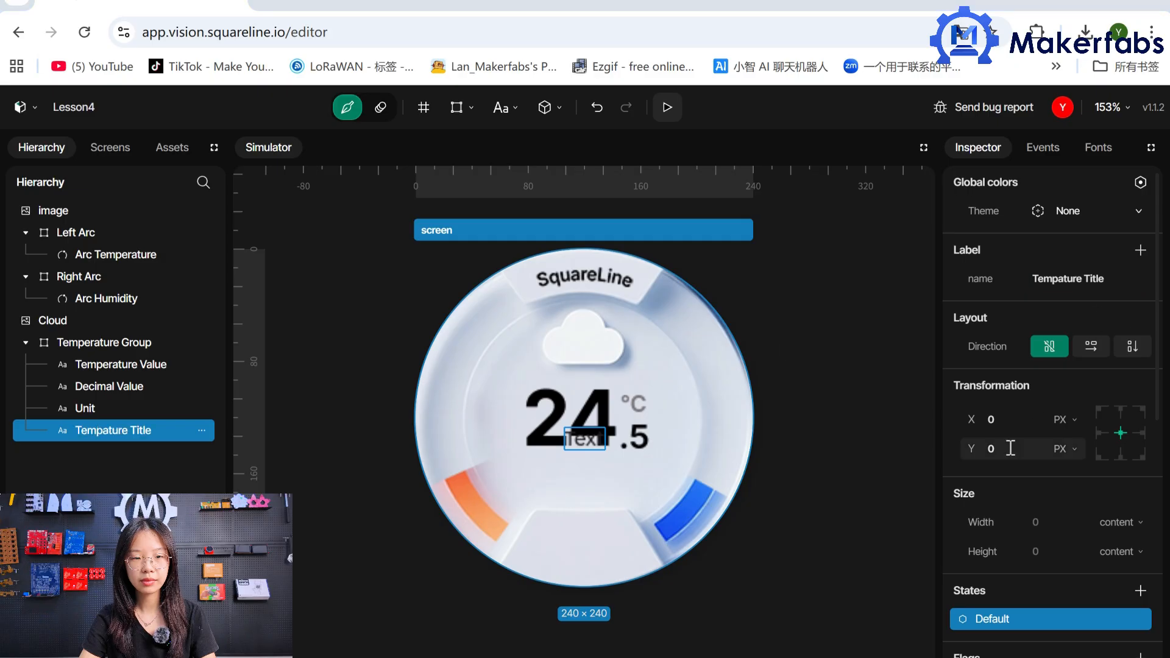
{"action": "type", "text": "25"}
{"action": "scroll", "coordinate": [1057, 561], "scroll_direction": "down", "scroll_amount": 3}
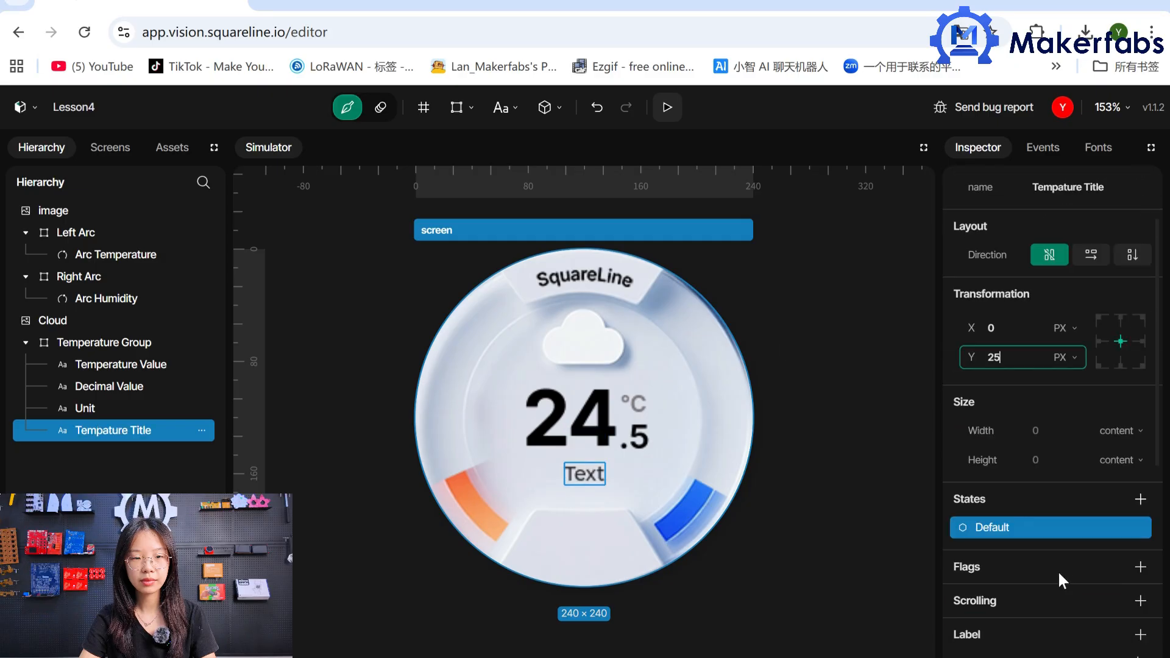
{"action": "left_click", "coordinate": [1060, 572]}
{"action": "key", "text": "BackSpace"}
{"action": "key", "text": "BackSpace"}
{"action": "key", "text": "BackSpace"}
{"action": "key", "text": "BackSpace"}
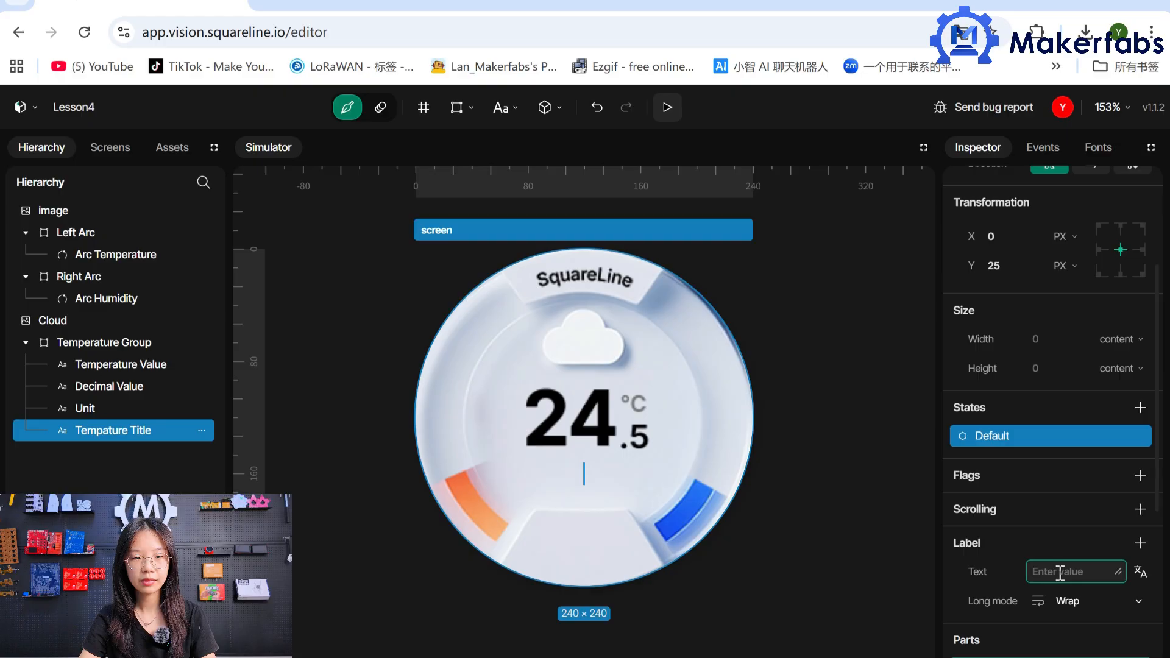
{"action": "type", "text": "HEATING"}
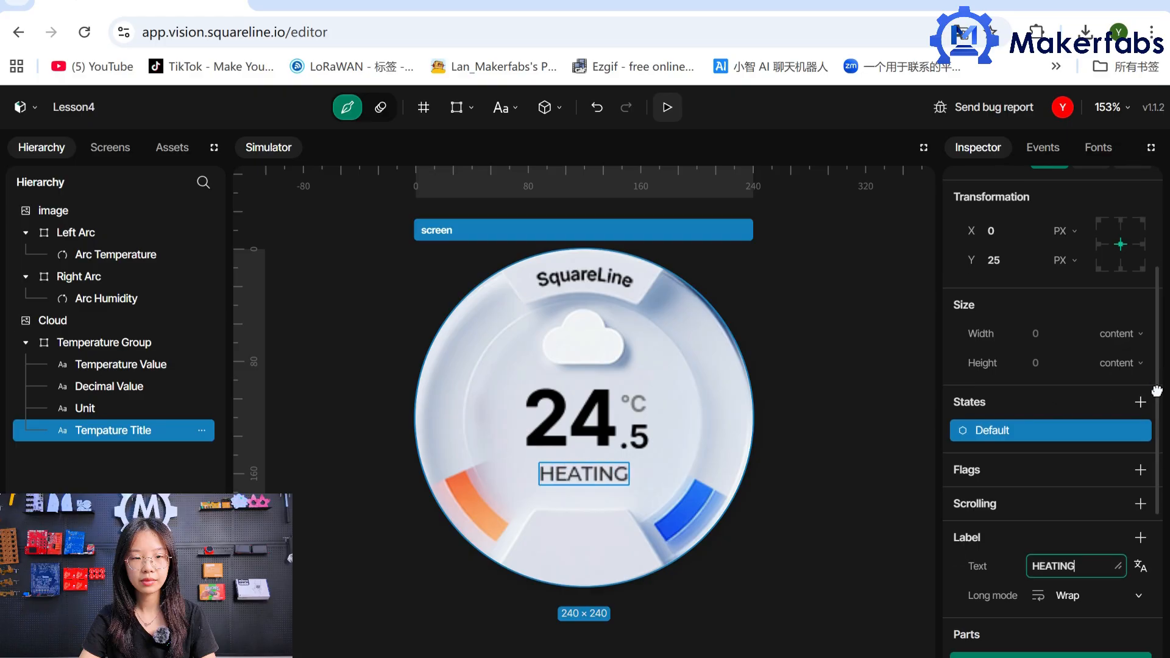
Add a Text style parameter to the Tempature Title label with font Font-16 and letter spacing 1.
{"action": "scroll", "coordinate": [1115, 414], "scroll_direction": "down", "scroll_amount": 5}
{"action": "left_click", "coordinate": [1141, 458]}
{"action": "left_click", "coordinate": [1016, 436]}
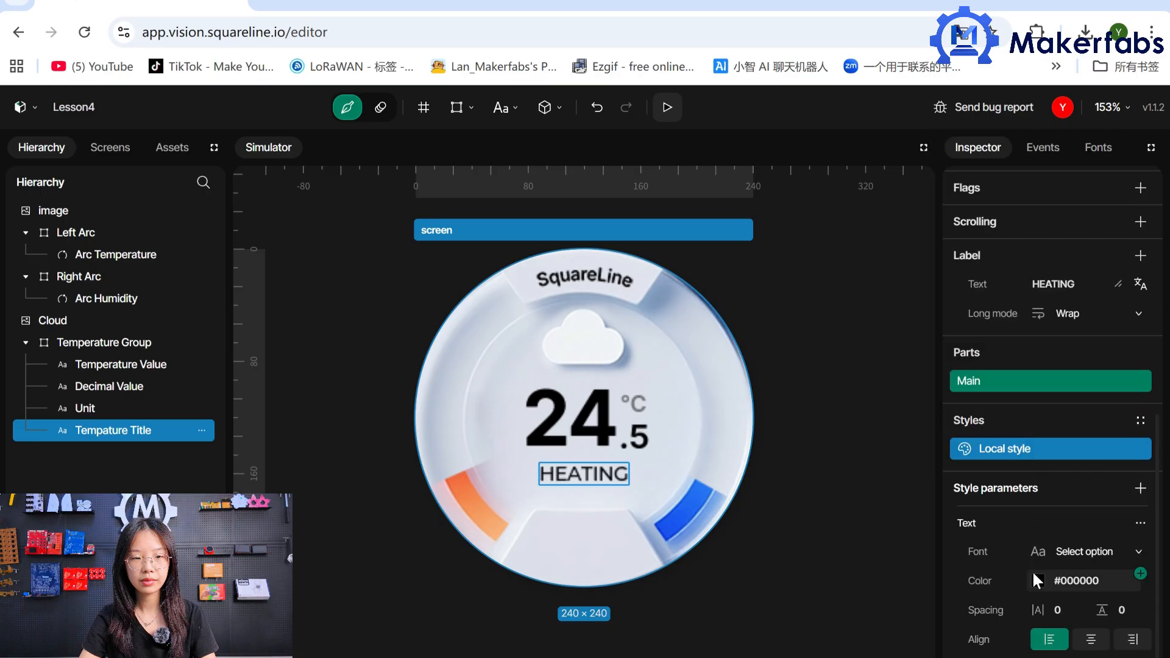
{"action": "left_click", "coordinate": [1053, 567]}
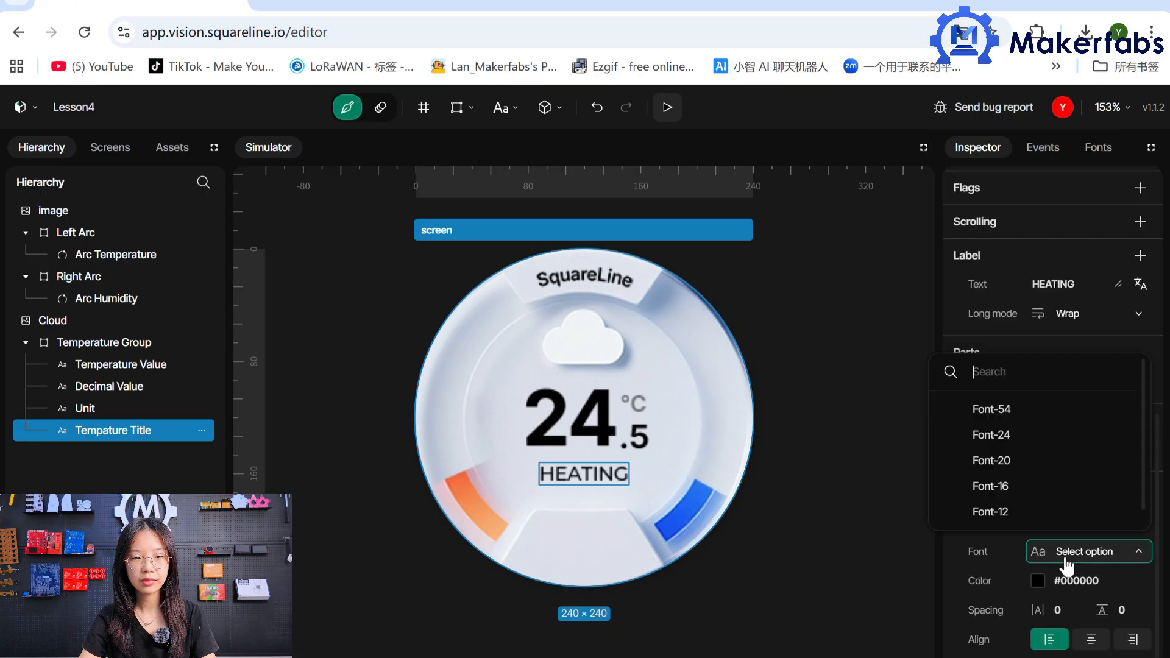
{"action": "left_click", "coordinate": [1047, 492]}
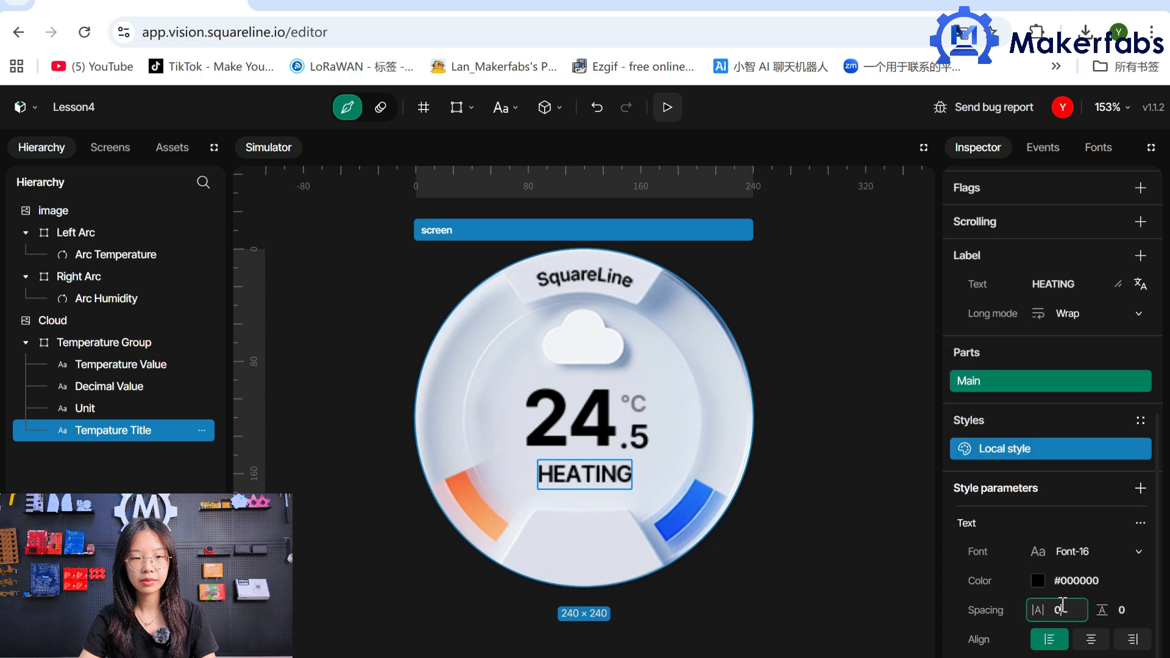
{"action": "type", "text": "1"}
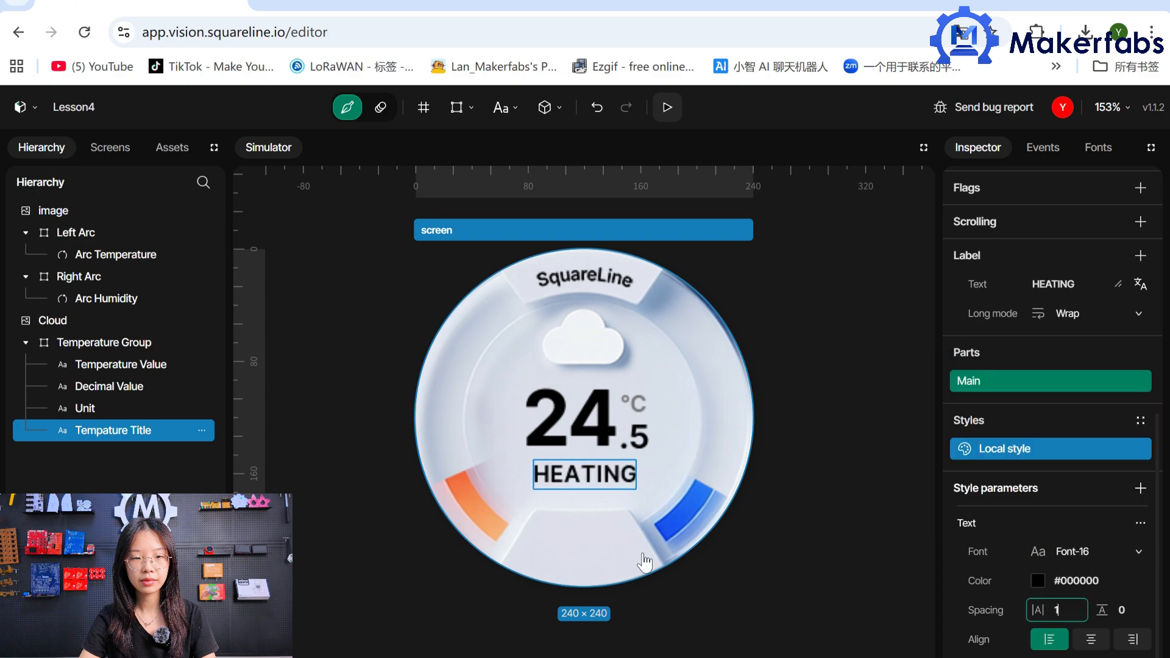
Add a panel to the screen for the humidity data and name it Humidity Group.
{"action": "left_click", "coordinate": [596, 539]}
{"action": "left_click", "coordinate": [456, 108]}
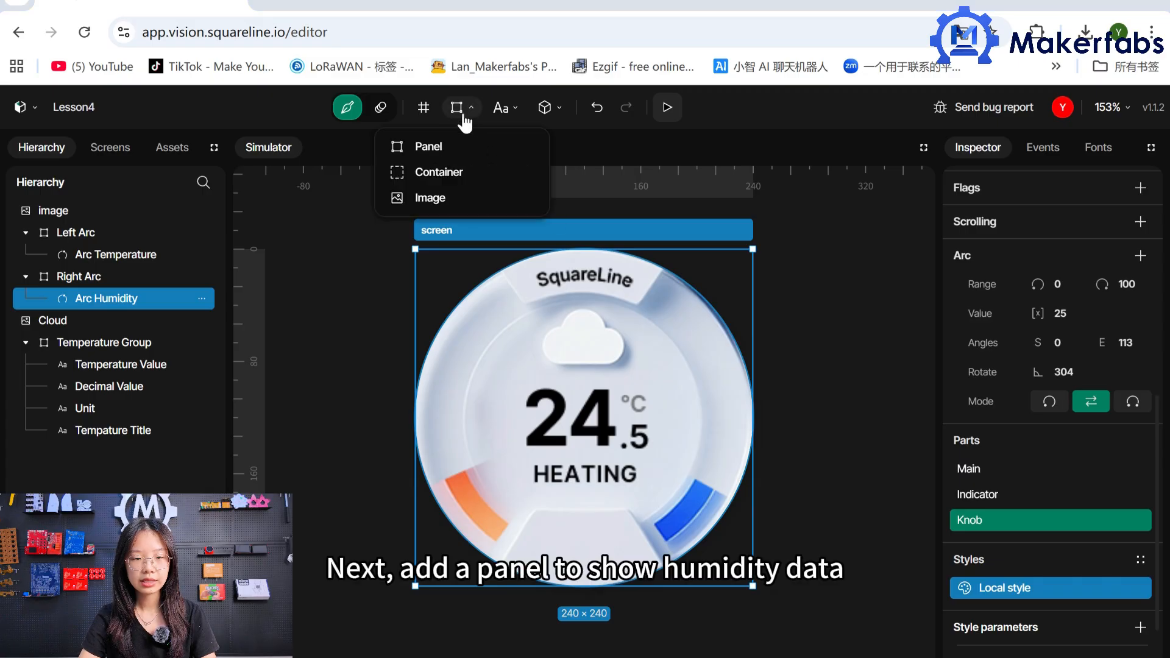
{"action": "left_click", "coordinate": [429, 147]}
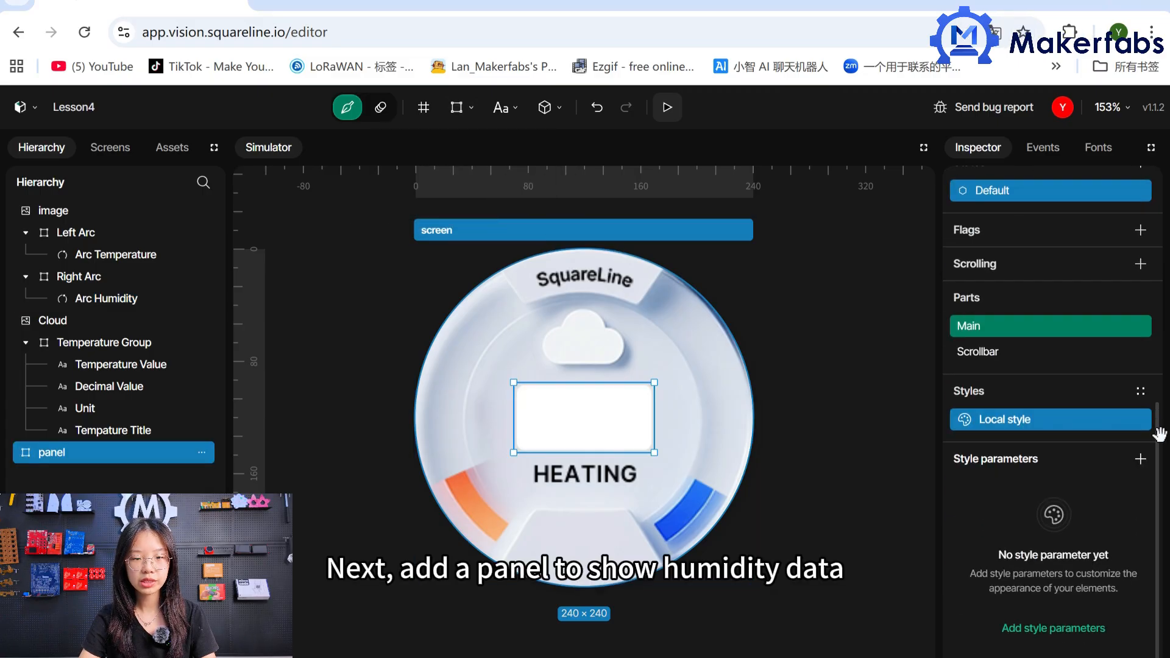
{"action": "left_click_drag", "start_coordinate": [1157, 434], "coordinate": [1140, 187]}
{"action": "left_click", "coordinate": [1083, 276]}
{"action": "key", "text": "BackSpace"}
{"action": "key", "text": "BackSpace"}
{"action": "key", "text": "BackSpace"}
{"action": "key", "text": "BackSpace"}
{"action": "key", "text": "BackSpace"}
{"action": "type", "text": "Humid"}
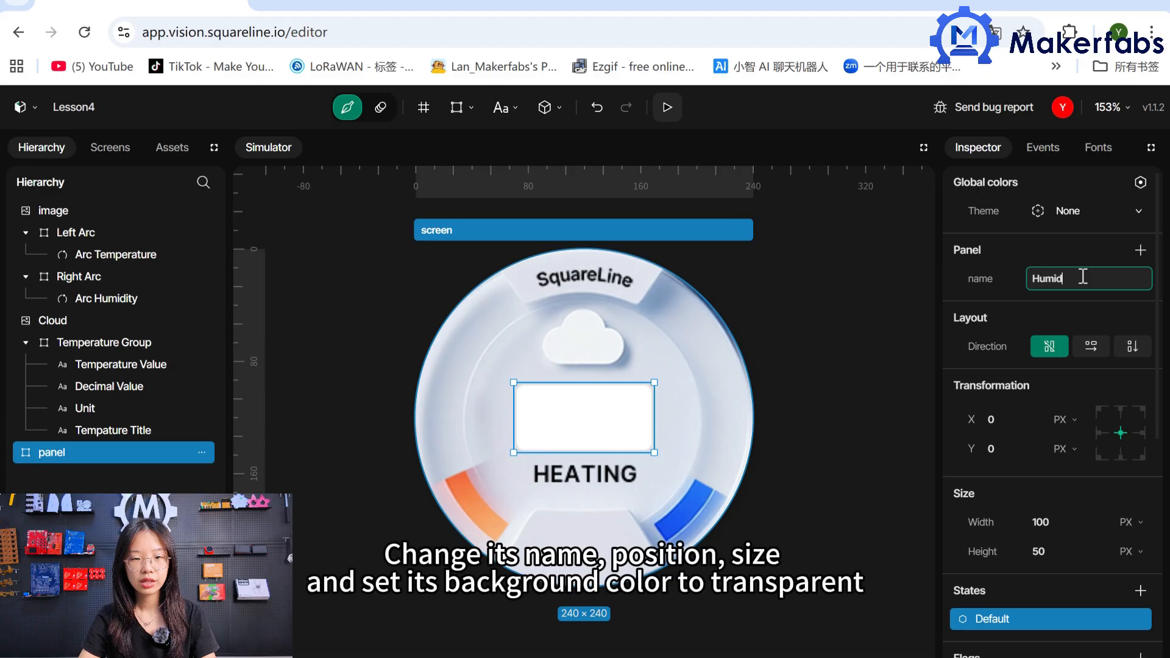
{"action": "type", "text": "ity Group"}
Set the Humidity Group panel's Y position to 92 and its size to 80 wide by 55 high.
{"action": "left_click", "coordinate": [1000, 449]}
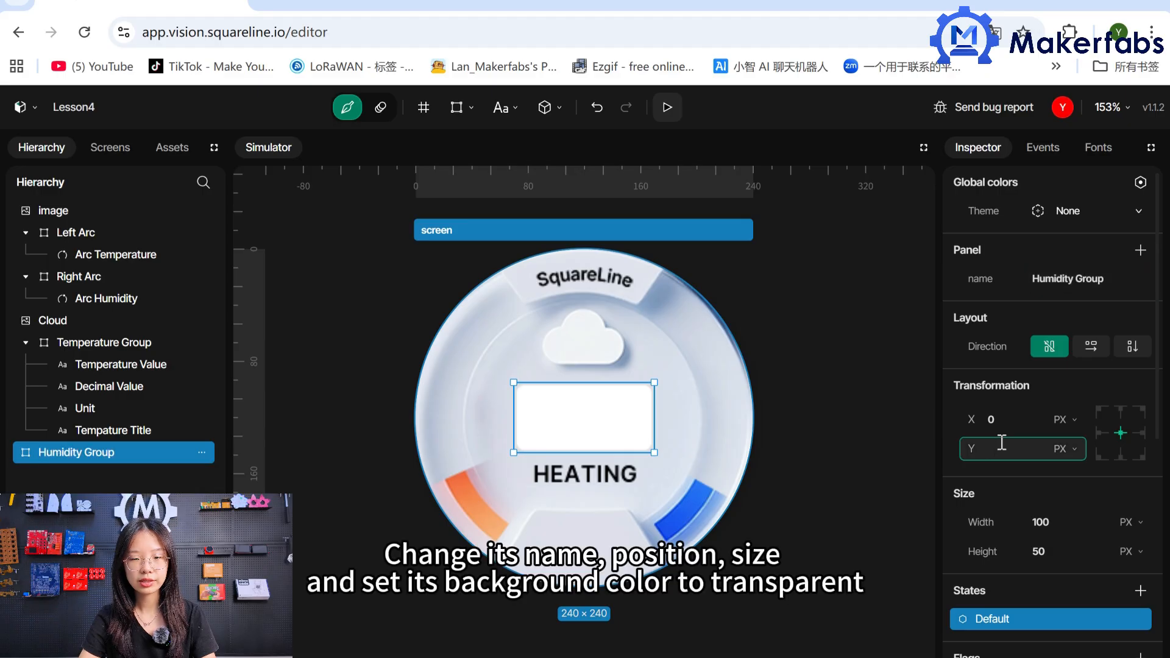
{"action": "type", "text": "92"}
{"action": "left_click", "coordinate": [1077, 523]}
{"action": "key", "text": "BackSpace"}
{"action": "key", "text": "BackSpace"}
{"action": "key", "text": "BackSpace"}
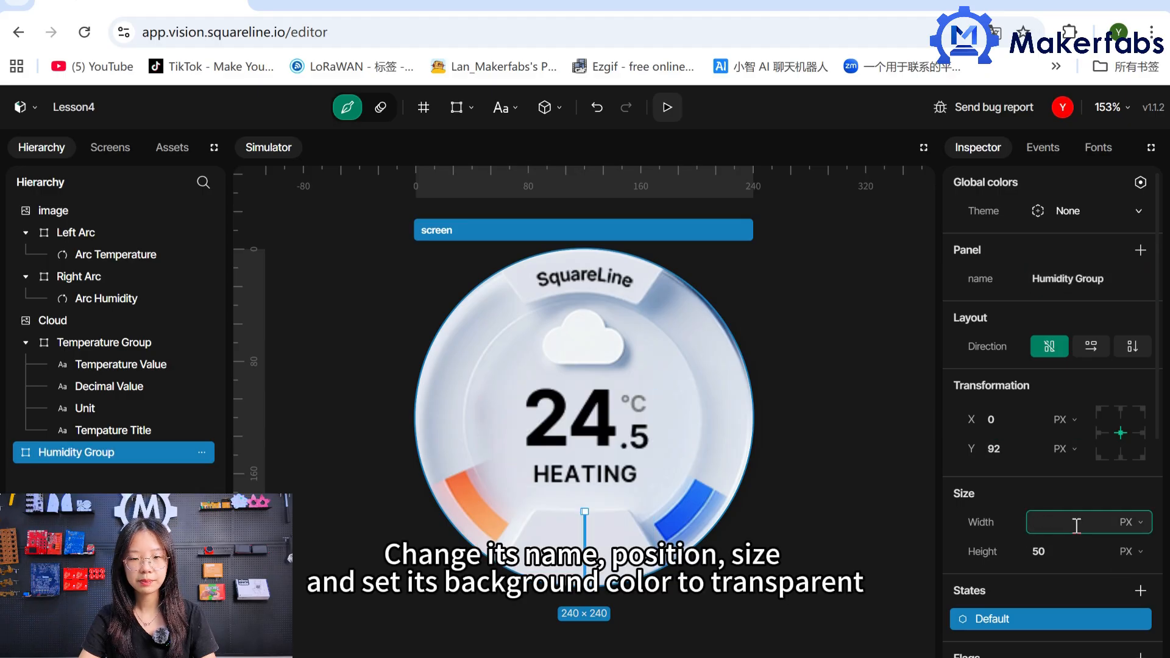
{"action": "type", "text": "80"}
{"action": "left_click", "coordinate": [1069, 552]}
{"action": "key", "text": "BackSpace"}
{"action": "key", "text": "BackSpace"}
{"action": "type", "text": "55"}
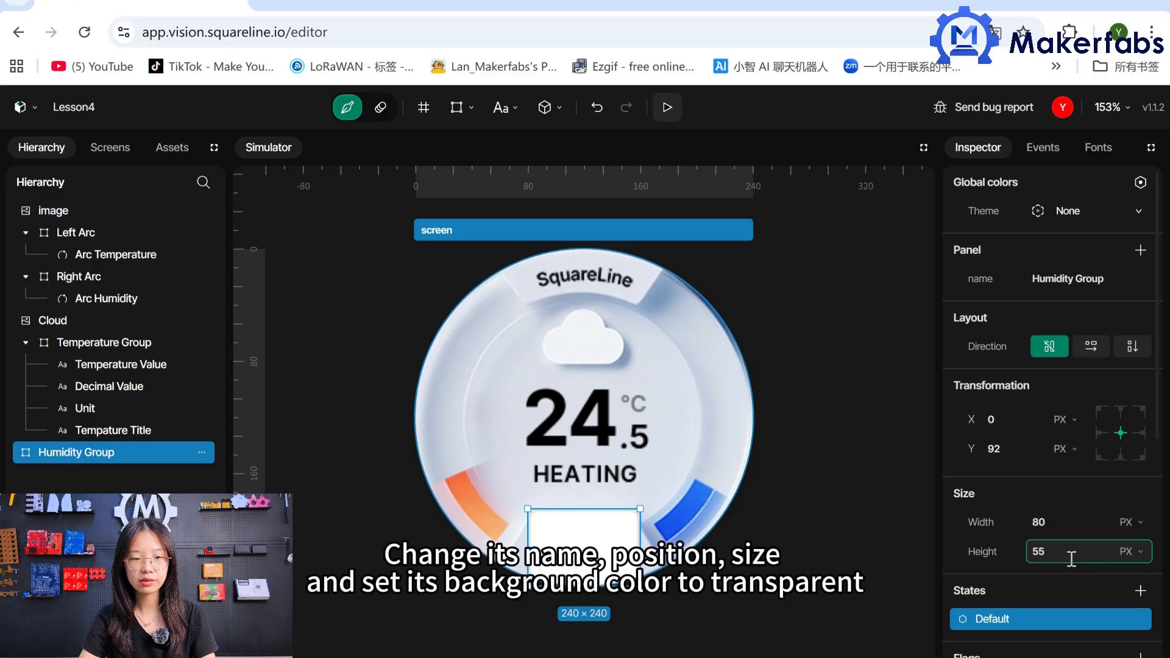
Add a Background style parameter to the Humidity Group panel with colour #000000 at 0% alpha.
{"action": "scroll", "coordinate": [1145, 481], "scroll_direction": "down", "scroll_amount": 6}
{"action": "left_click", "coordinate": [1140, 458]}
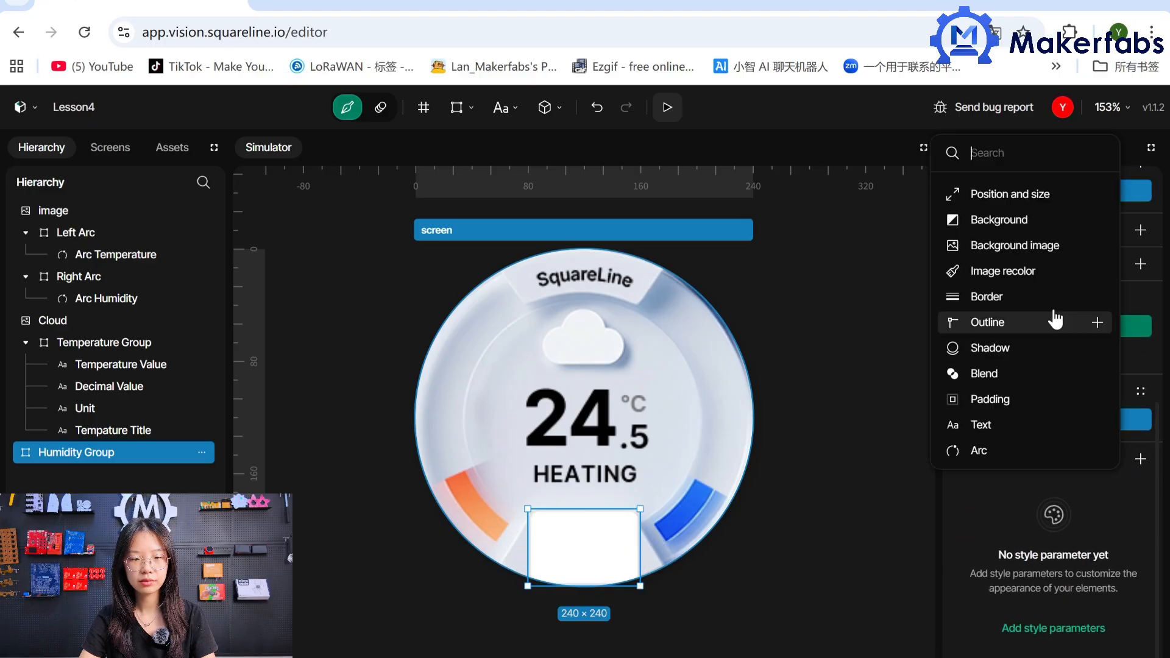
{"action": "left_click", "coordinate": [1030, 219]}
{"action": "left_click", "coordinate": [1037, 609]}
{"action": "left_click", "coordinate": [982, 511]}
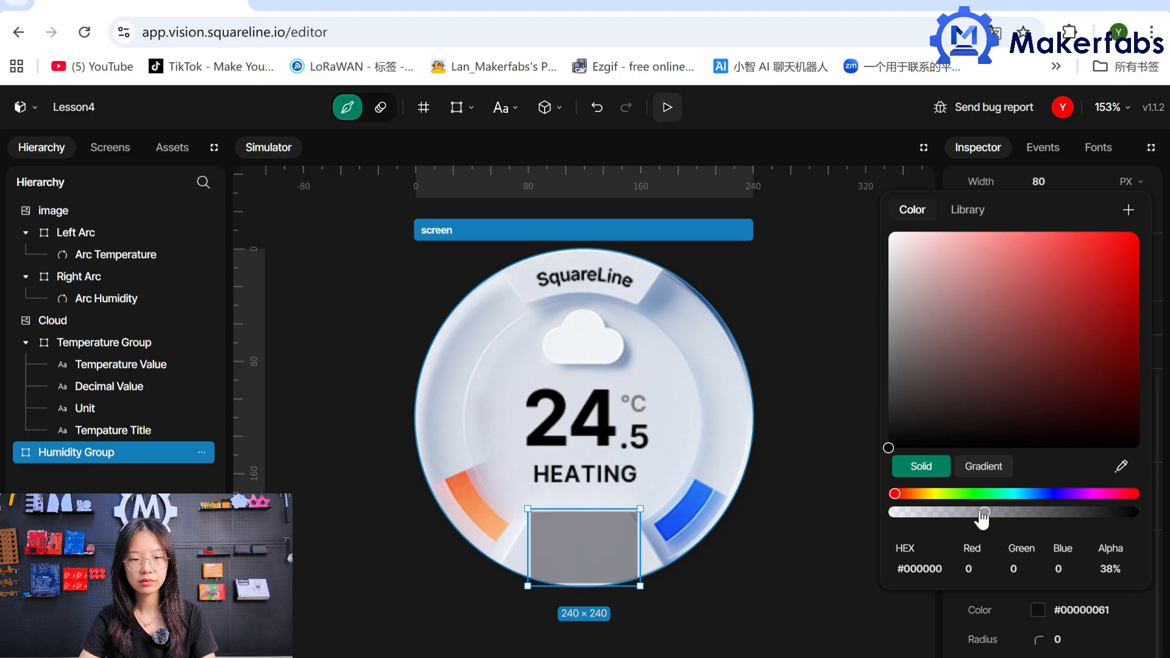
{"action": "left_click_drag", "start_coordinate": [984, 513], "coordinate": [865, 532]}
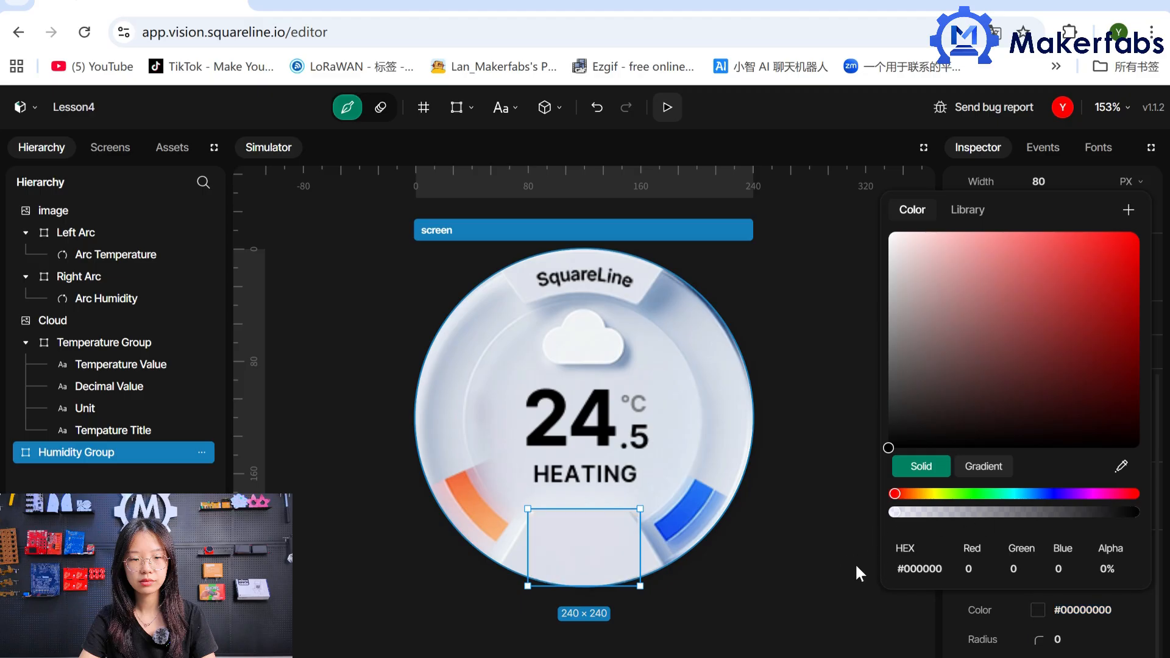
{"action": "left_click", "coordinate": [965, 624]}
Add a Border style parameter to the Humidity Group panel with a fully transparent fill, #00000000.
{"action": "left_click", "coordinate": [1137, 568]}
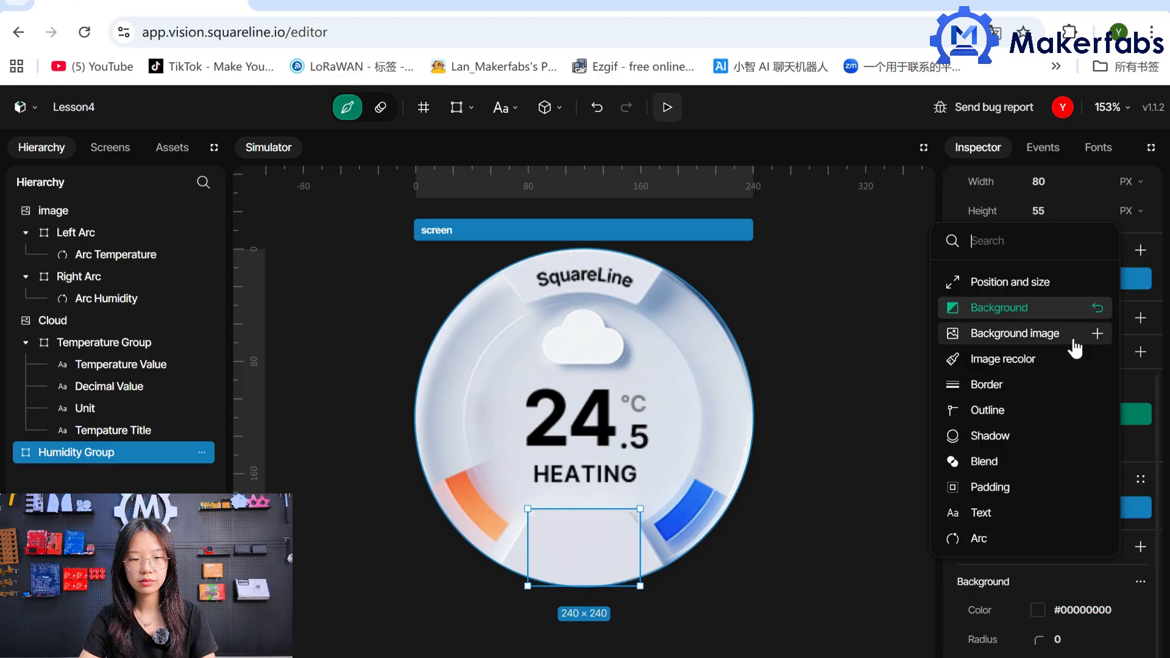
{"action": "left_click", "coordinate": [1031, 385]}
{"action": "left_click", "coordinate": [1054, 519]}
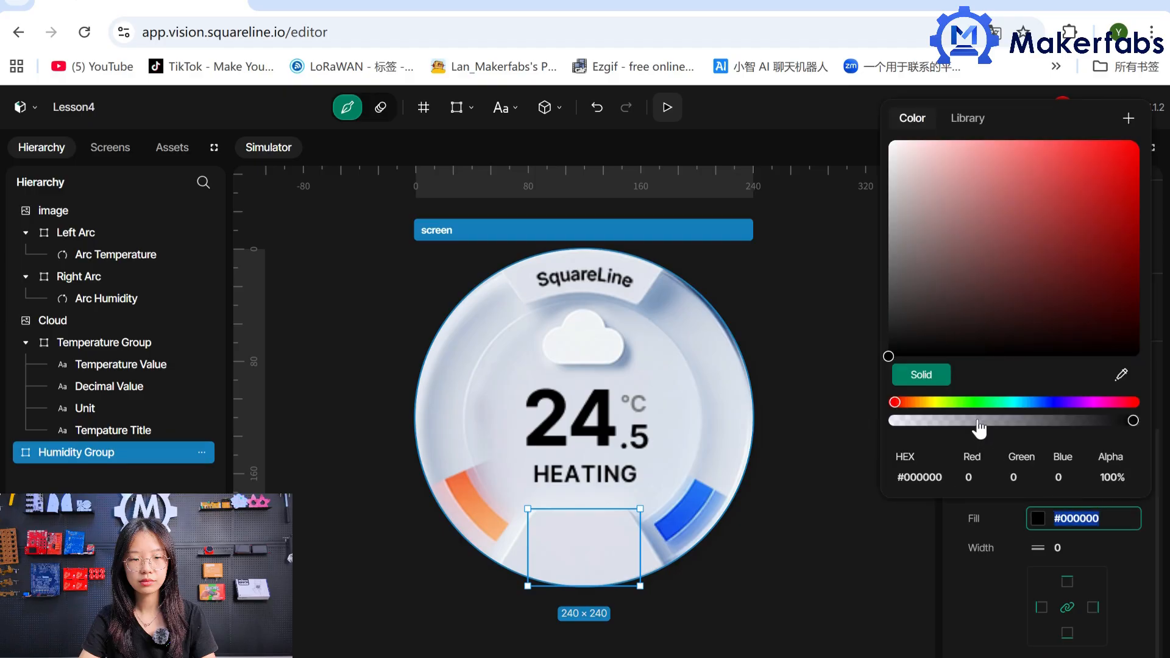
{"action": "left_click", "coordinate": [888, 421]}
{"action": "left_click", "coordinate": [968, 599]}
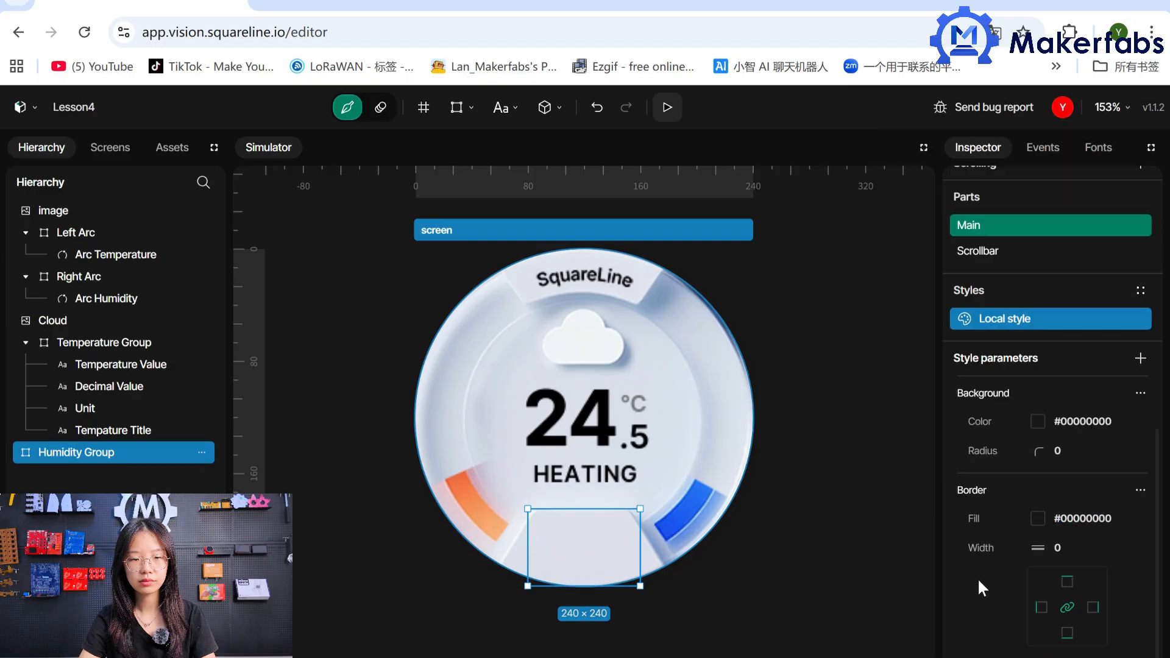
Add a label inside the Humidity Group panel and name it Humidity Title.
{"action": "left_click", "coordinate": [501, 107]}
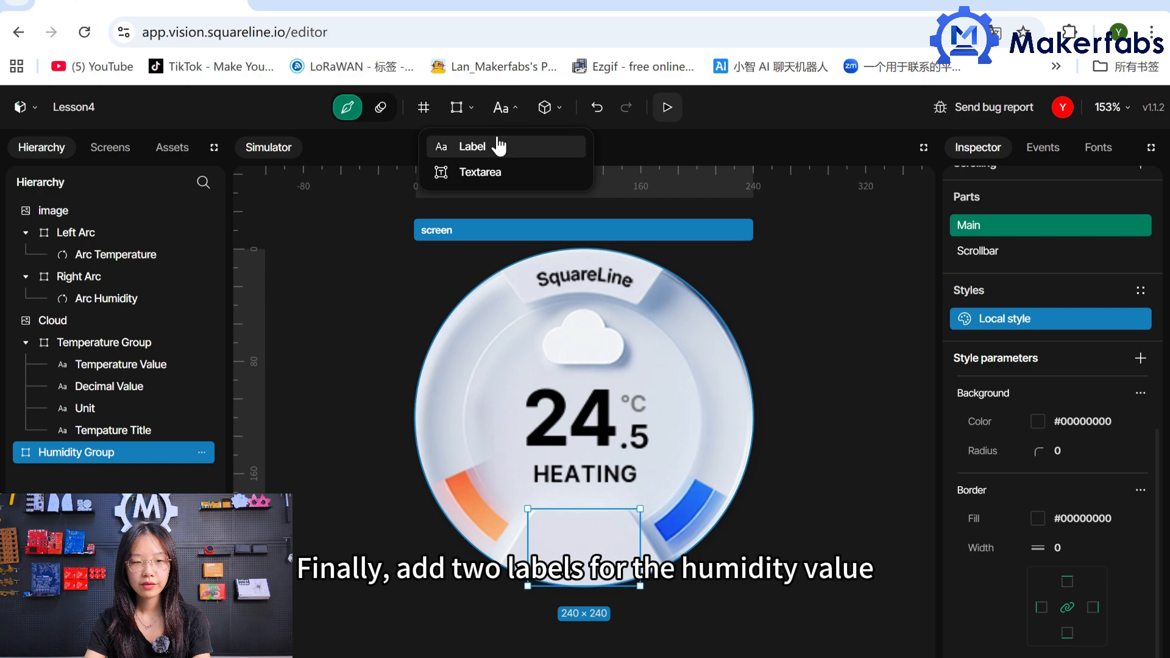
{"action": "left_click", "coordinate": [496, 143]}
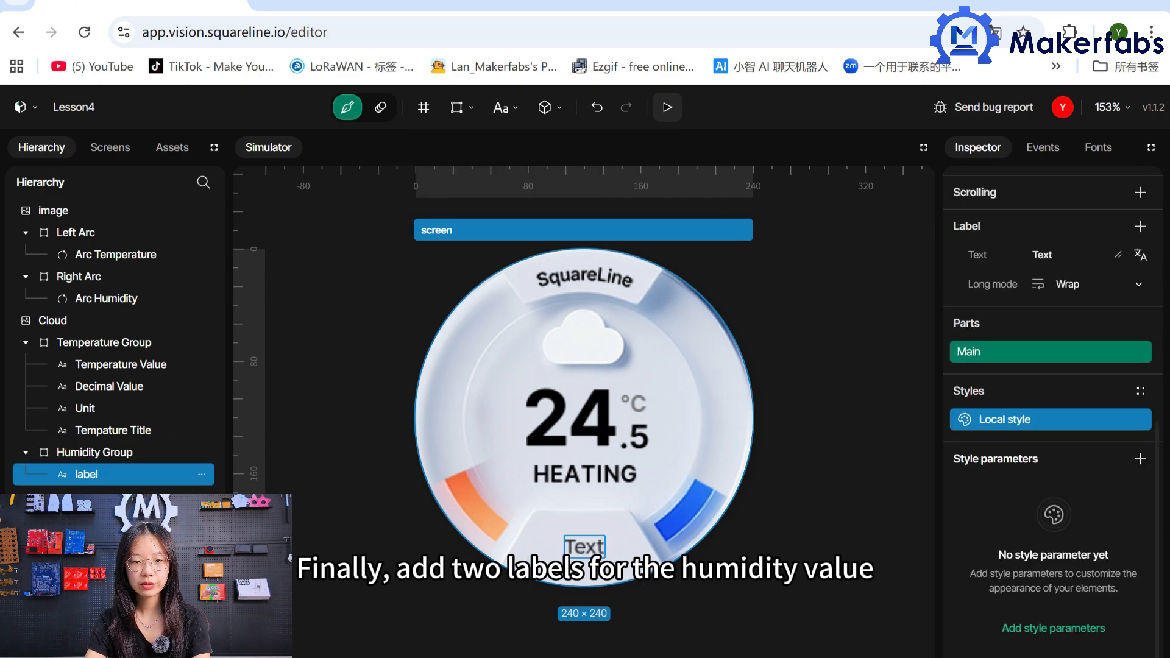
{"action": "scroll", "coordinate": [1144, 431], "scroll_direction": "up", "scroll_amount": 5}
{"action": "double_click", "coordinate": [1090, 283]}
{"action": "key", "text": "BackSpace"}
{"action": "type", "text": "Humi"}
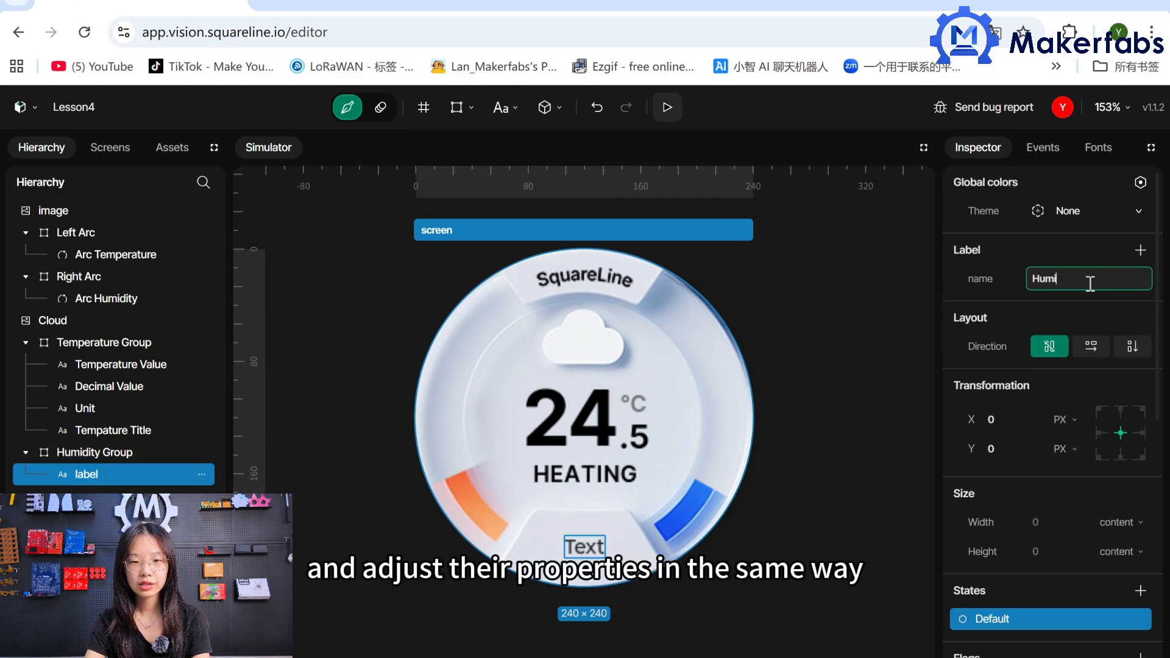
{"action": "type", "text": "dity Title"}
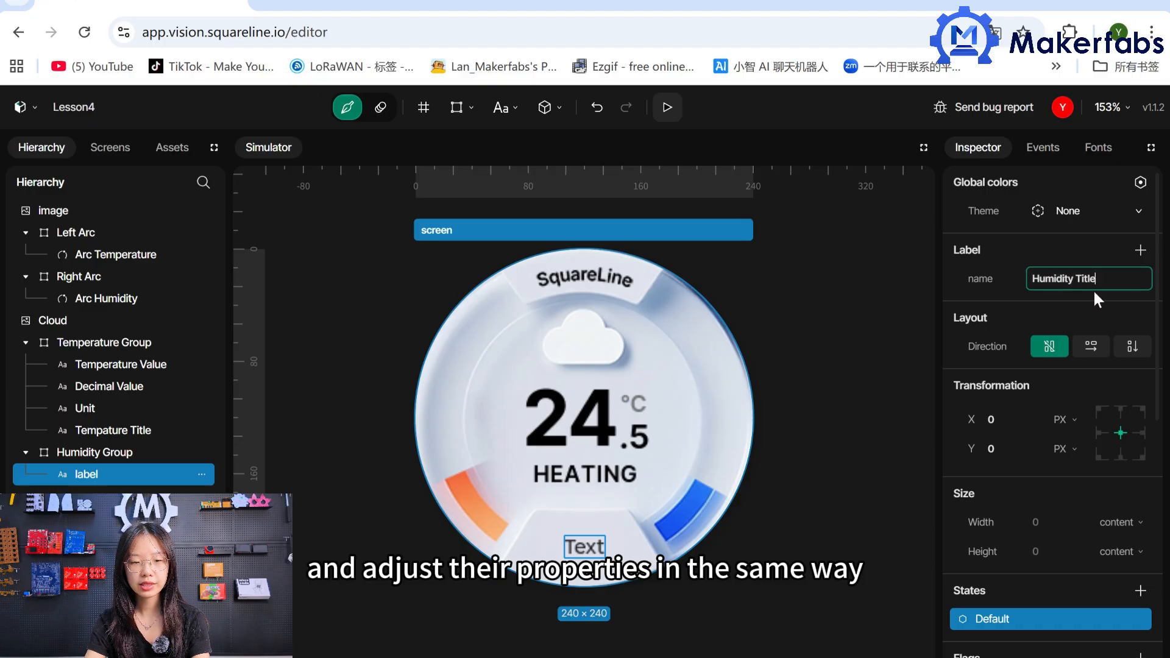
{"action": "key", "text": "Return"}
Set the Humidity Title label's Y position to -15 and its text to Humidity.
{"action": "left_click", "coordinate": [980, 451]}
{"action": "type", "text": "-15"}
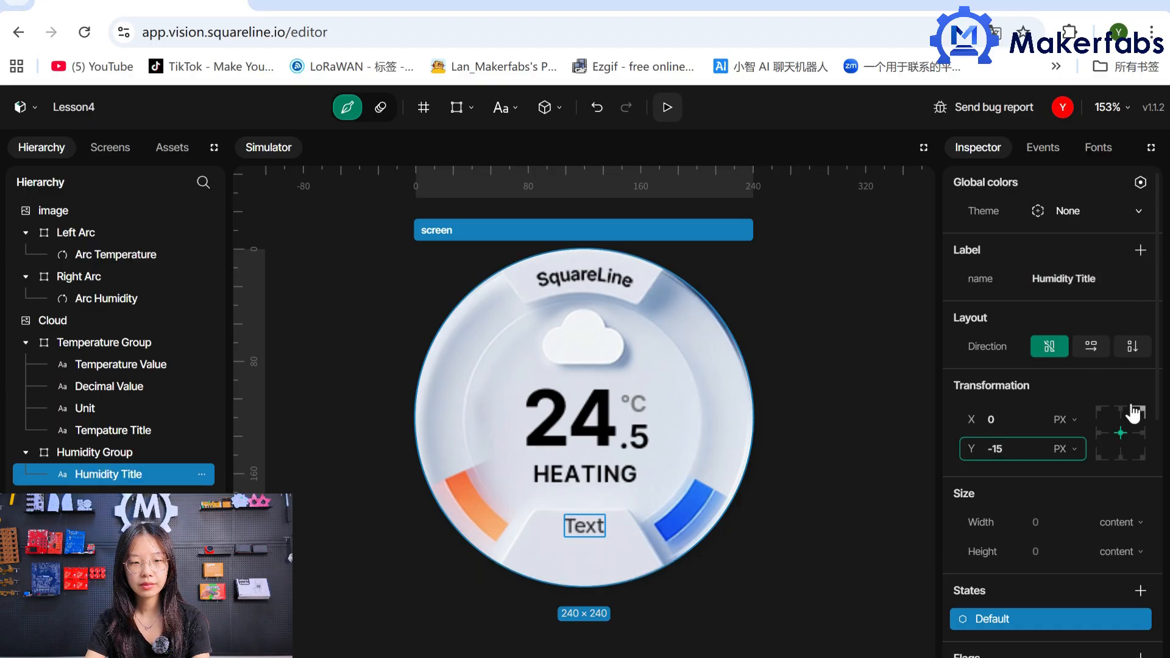
{"action": "scroll", "coordinate": [1156, 377], "scroll_direction": "down", "scroll_amount": 1}
{"action": "scroll", "coordinate": [1156, 377], "scroll_direction": "down", "scroll_amount": 4}
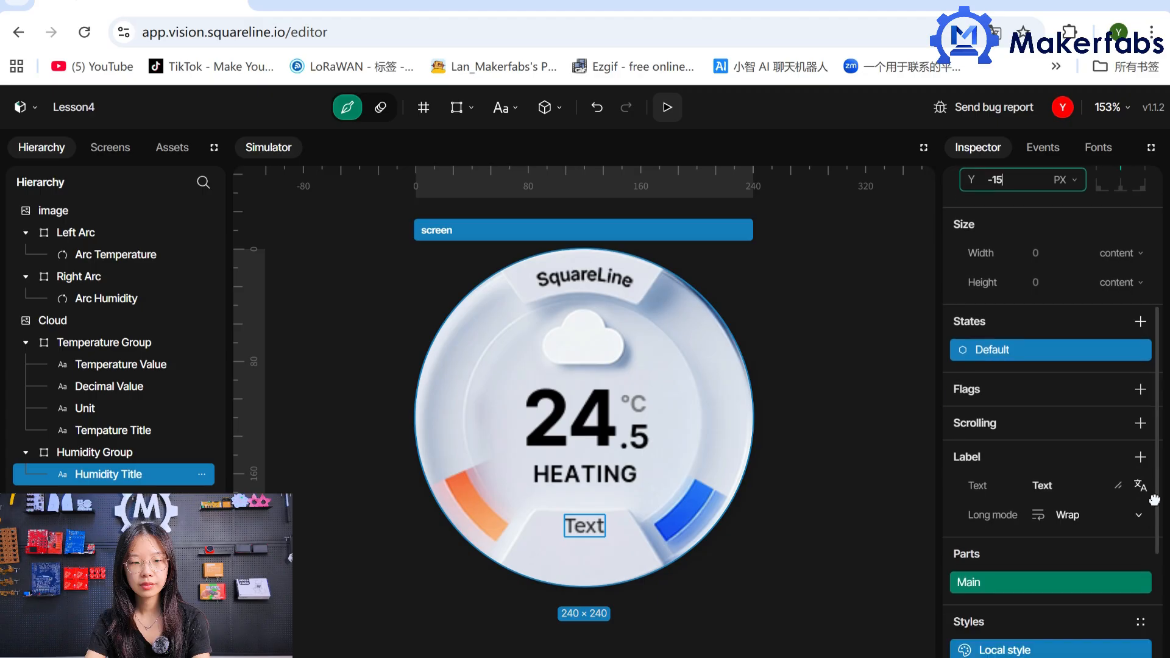
{"action": "left_click", "coordinate": [1066, 491]}
{"action": "key", "text": "BackSpace"}
{"action": "key", "text": "BackSpace"}
{"action": "key", "text": "BackSpace"}
{"action": "key", "text": "BackSpace"}
{"action": "type", "text": "Humidity"}
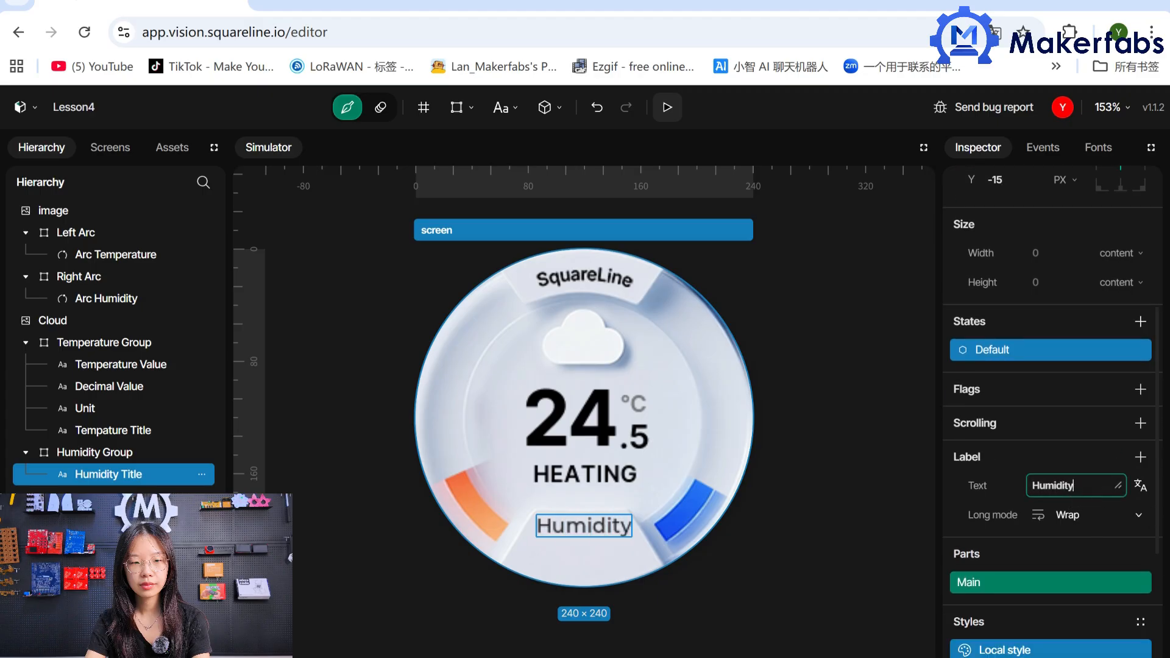
Add a Text style parameter to the Humidity Title label with font Font-12, letter spacing 1 and grey colour #777777.
{"action": "scroll", "coordinate": [1160, 523], "scroll_direction": "down", "scroll_amount": 4}
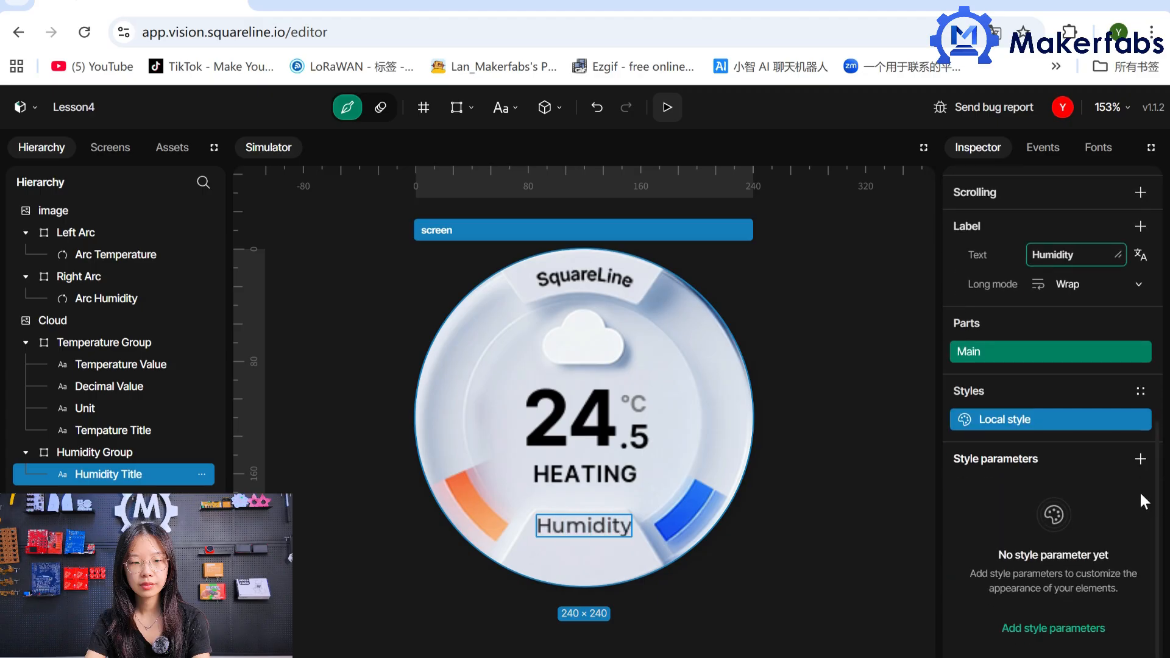
{"action": "left_click", "coordinate": [1140, 458]}
{"action": "left_click", "coordinate": [1025, 434]}
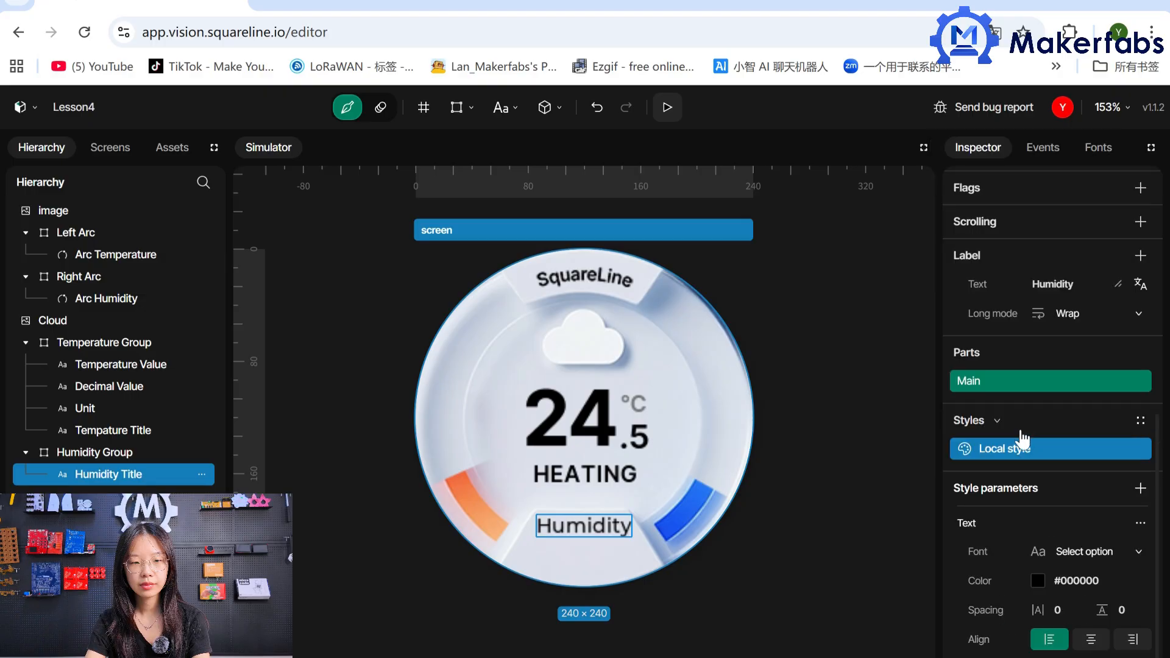
{"action": "left_click", "coordinate": [1106, 552]}
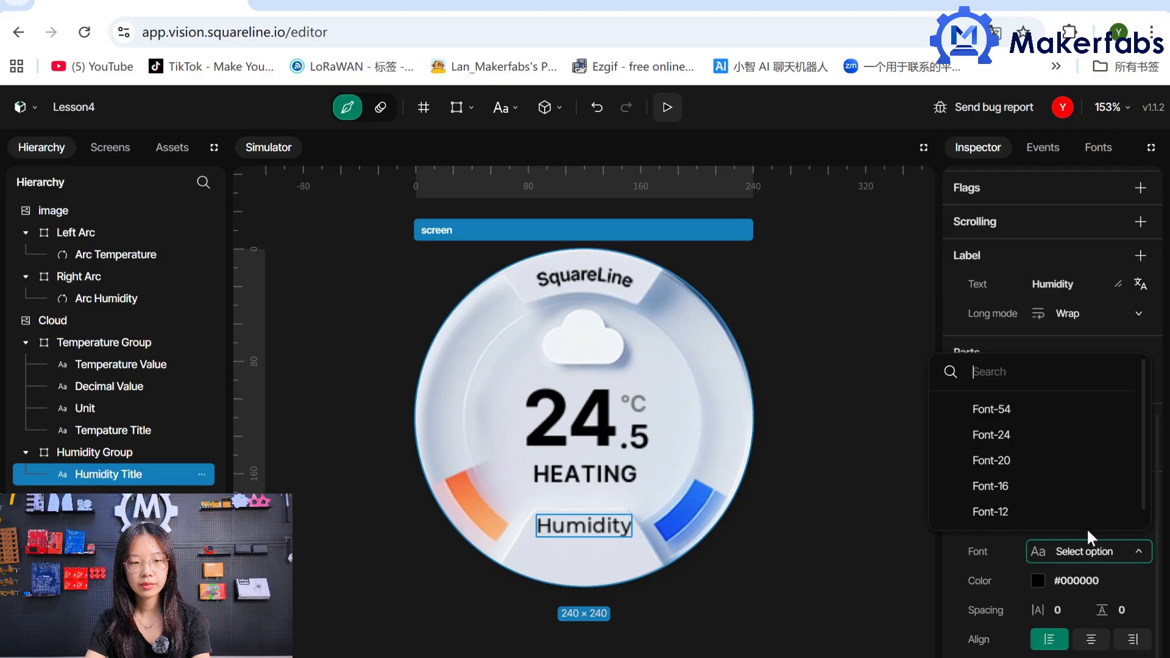
{"action": "left_click", "coordinate": [1073, 517]}
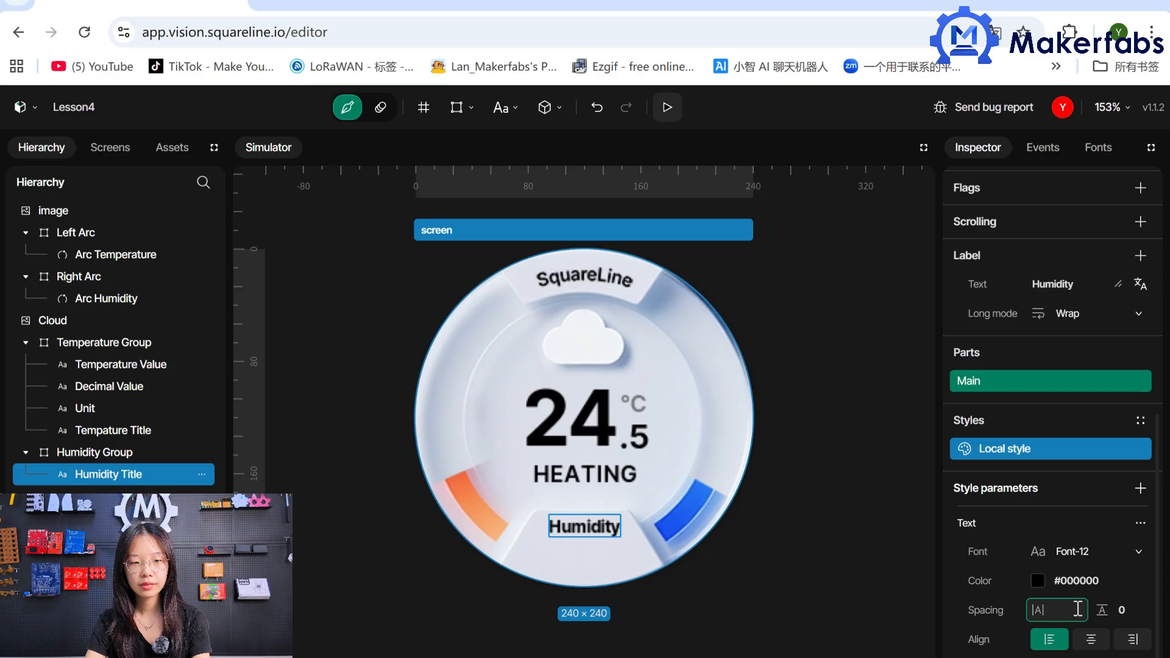
{"action": "type", "text": "1"}
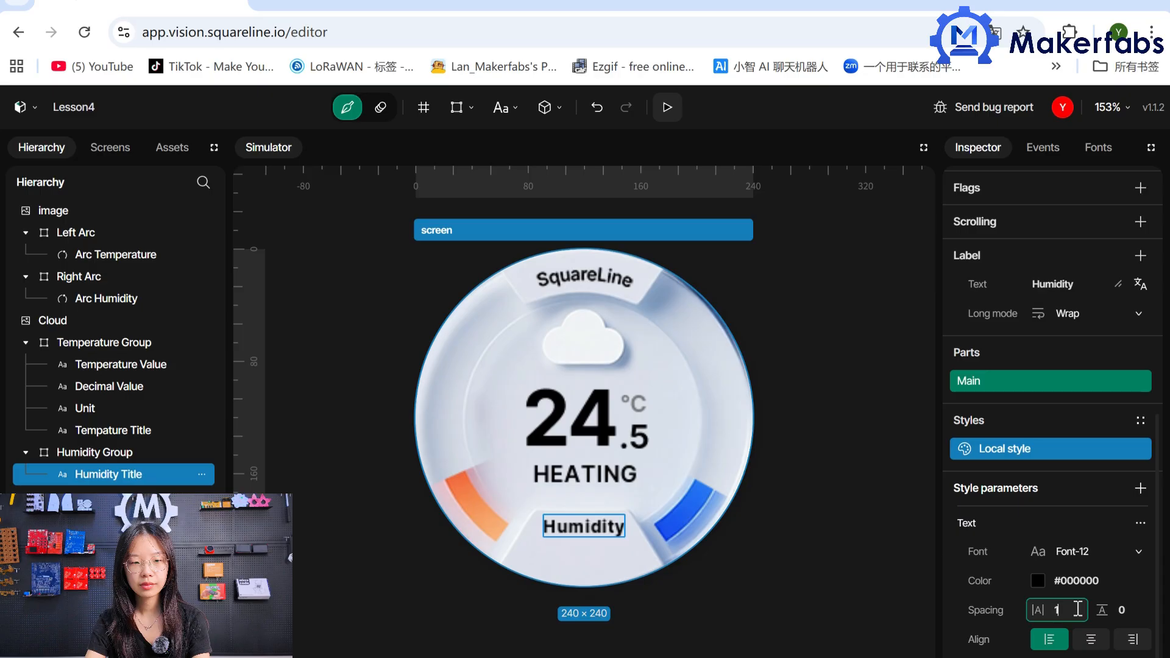
{"action": "left_click", "coordinate": [1037, 580]}
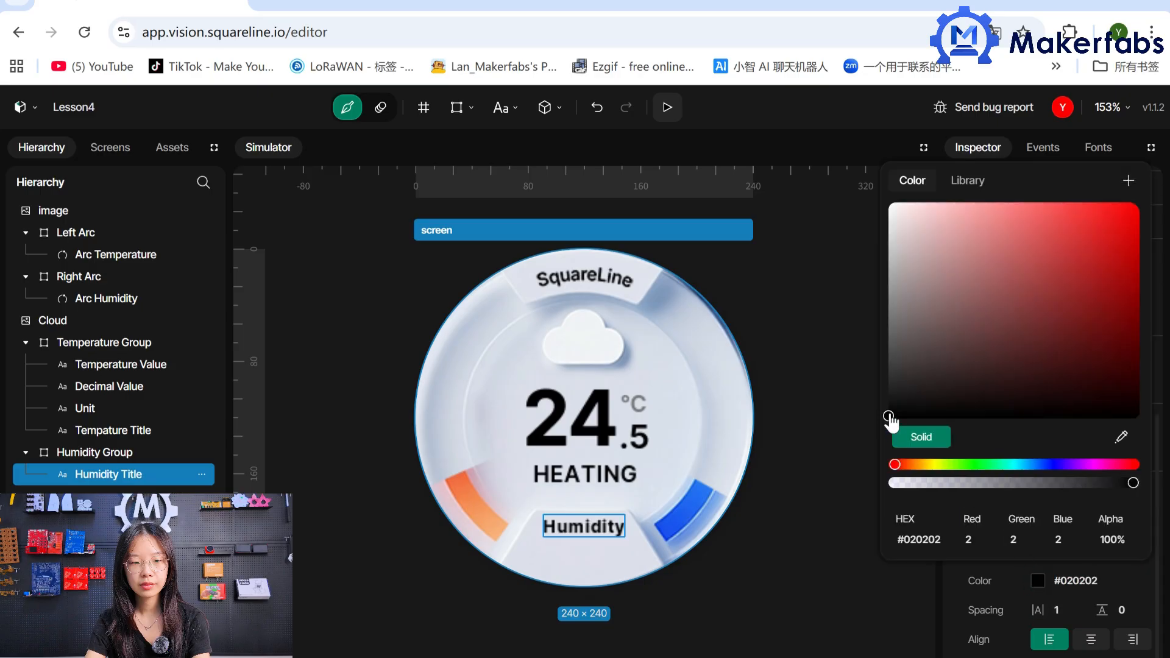
{"action": "left_click_drag", "start_coordinate": [890, 418], "coordinate": [889, 322]}
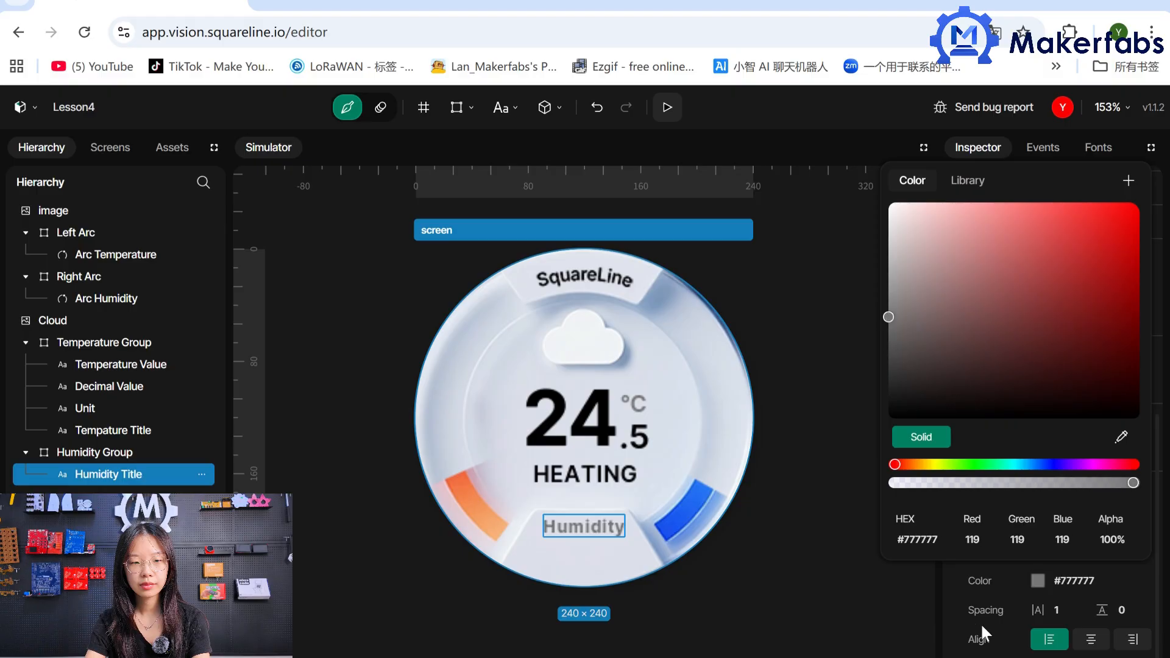
{"action": "left_click", "coordinate": [953, 607]}
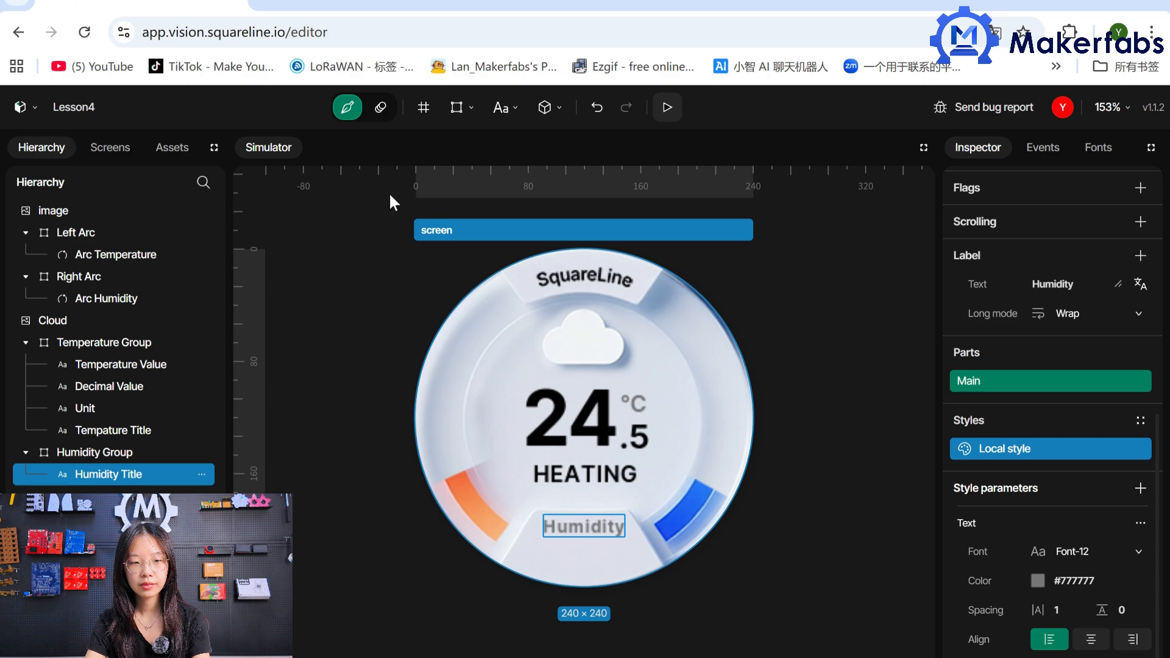
Add another label to the screen and move it into the Humidity Group panel.
{"action": "left_click", "coordinate": [501, 107]}
{"action": "left_click", "coordinate": [487, 146]}
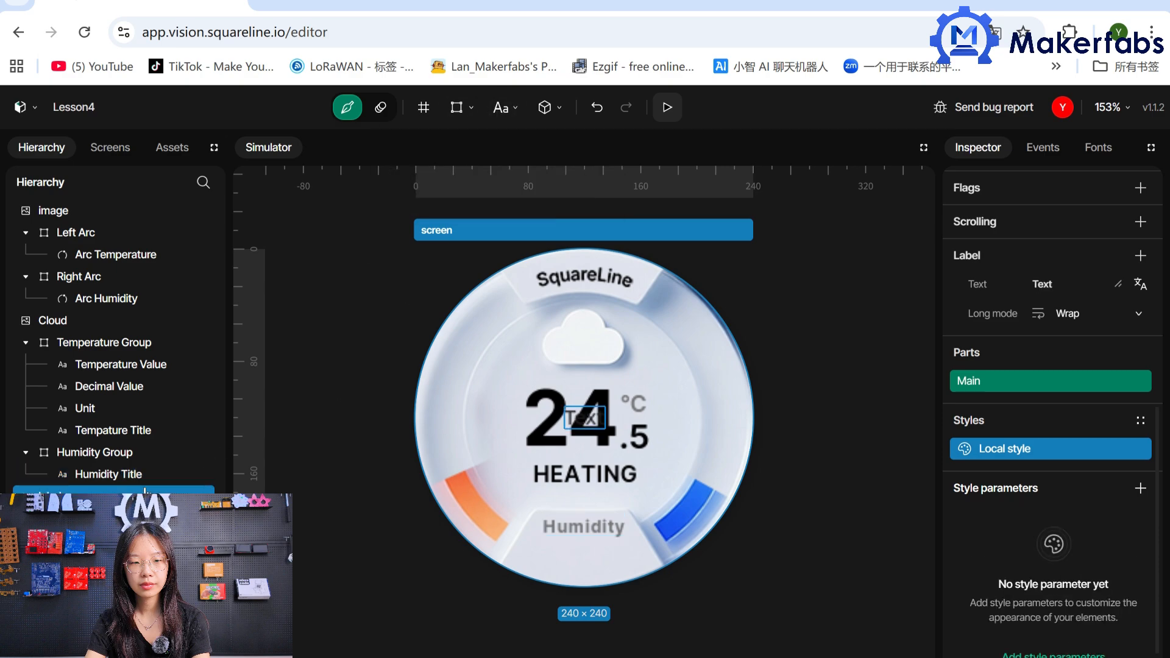
{"action": "left_click_drag", "start_coordinate": [145, 489], "coordinate": [128, 452]}
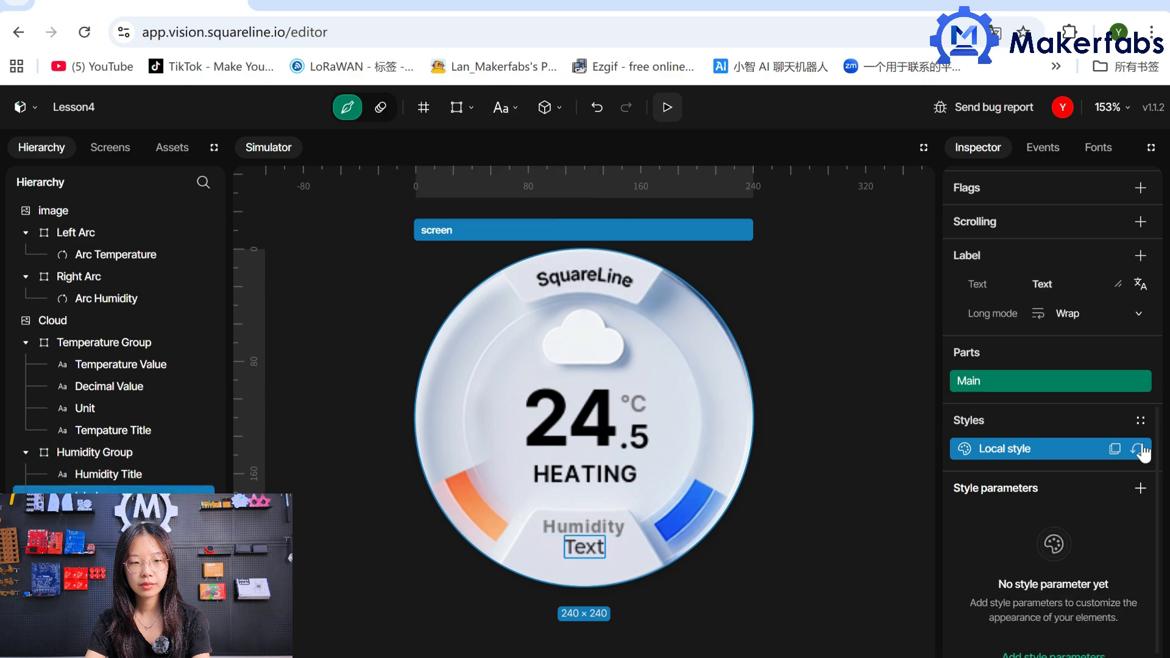
Rename the new label in the Humidity Group as Humidity Value.
{"action": "left_click_drag", "start_coordinate": [1150, 451], "coordinate": [1148, 238]}
{"action": "left_click", "coordinate": [1072, 277]}
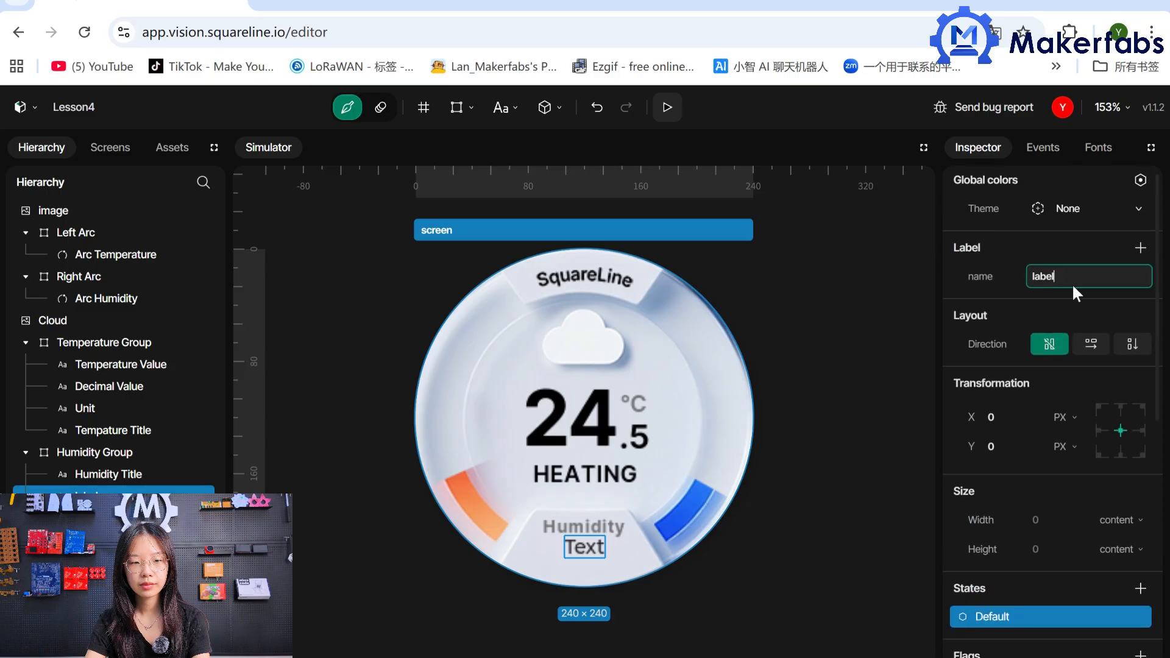
{"action": "key", "text": "BackSpace"}
{"action": "key", "text": "BackSpace"}
{"action": "key", "text": "BackSpace"}
{"action": "key", "text": "BackSpace"}
{"action": "key", "text": "BackSpace"}
{"action": "type", "text": "Humidity Value"}
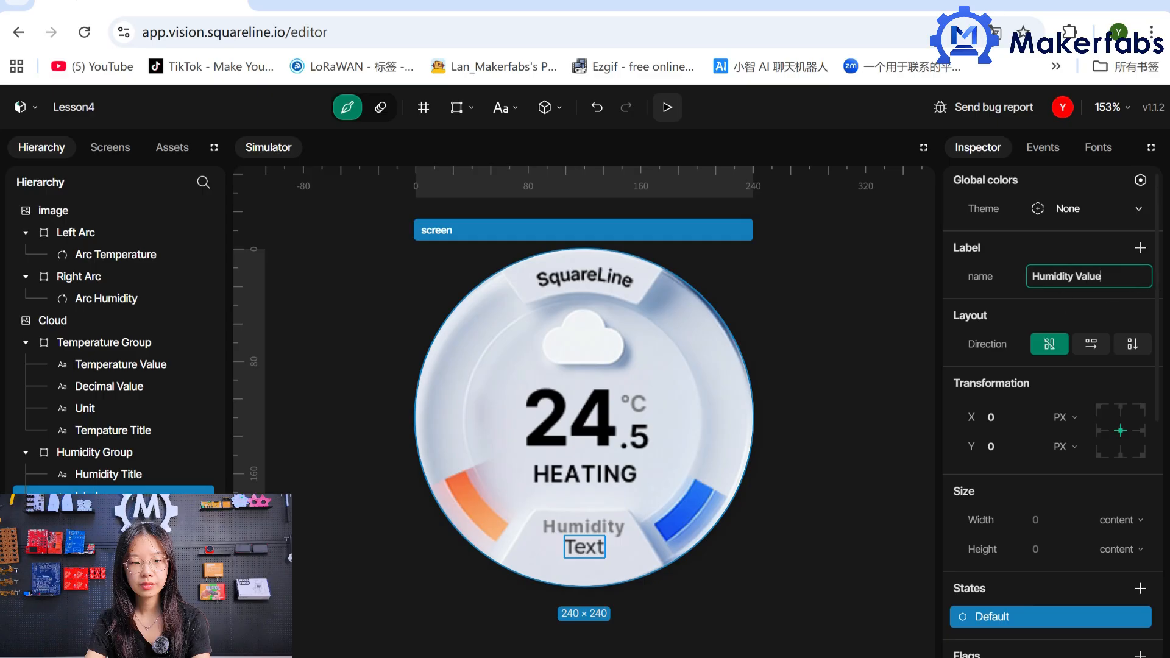
{"action": "key", "text": "Return"}
Set the Humidity Value label's Y position to 10 and its text to 82%.
{"action": "left_click", "coordinate": [1004, 447]}
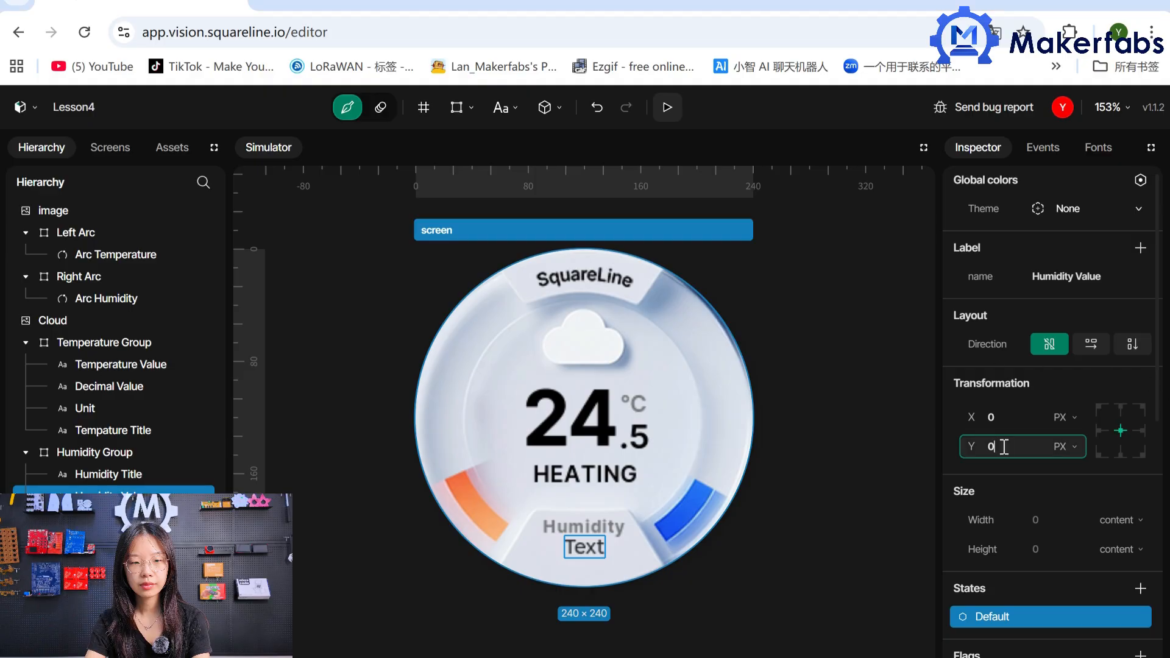
{"action": "type", "text": "10"}
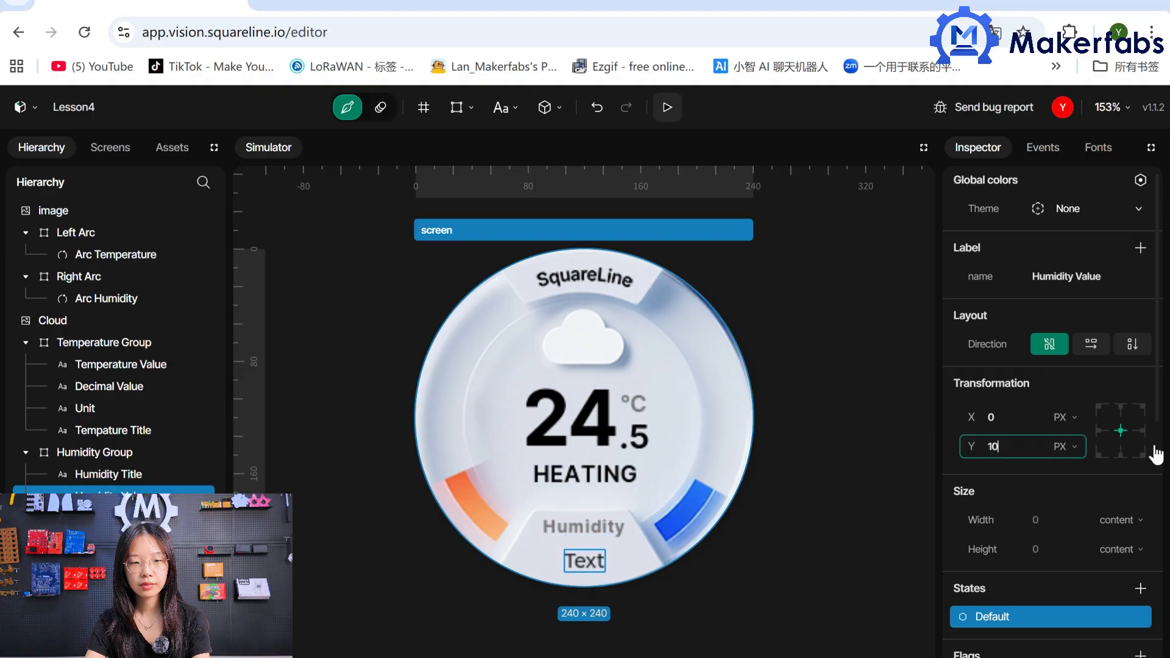
{"action": "left_click_drag", "start_coordinate": [1160, 405], "coordinate": [1159, 582]}
{"action": "double_click", "coordinate": [1042, 420]}
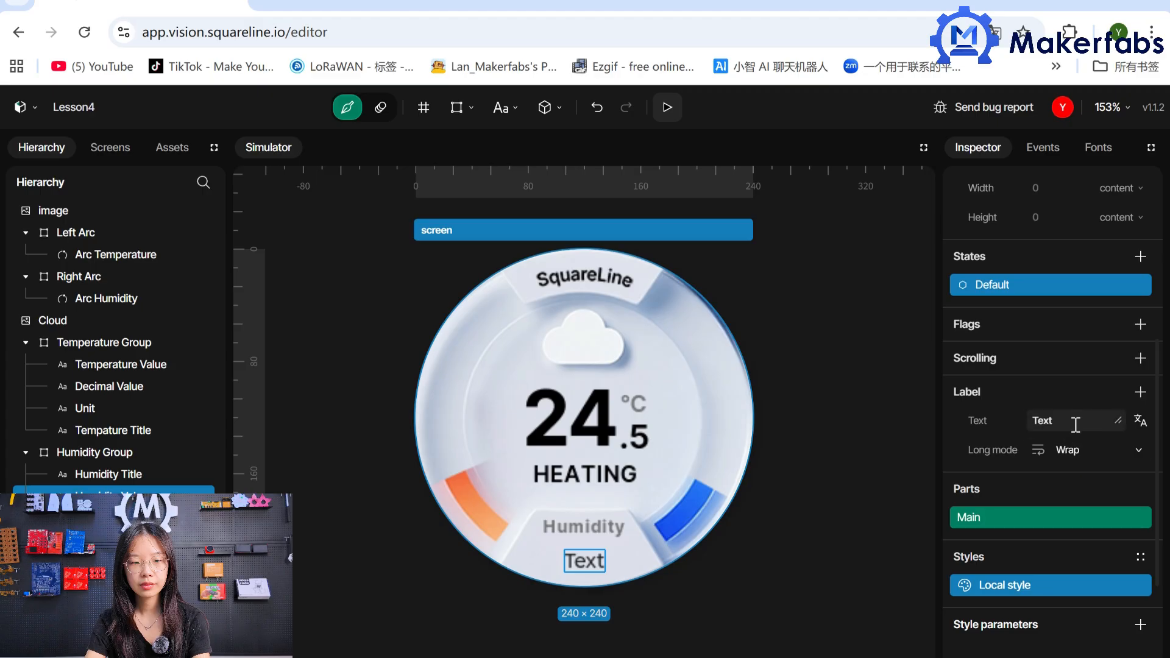
{"action": "type", "text": "82"}
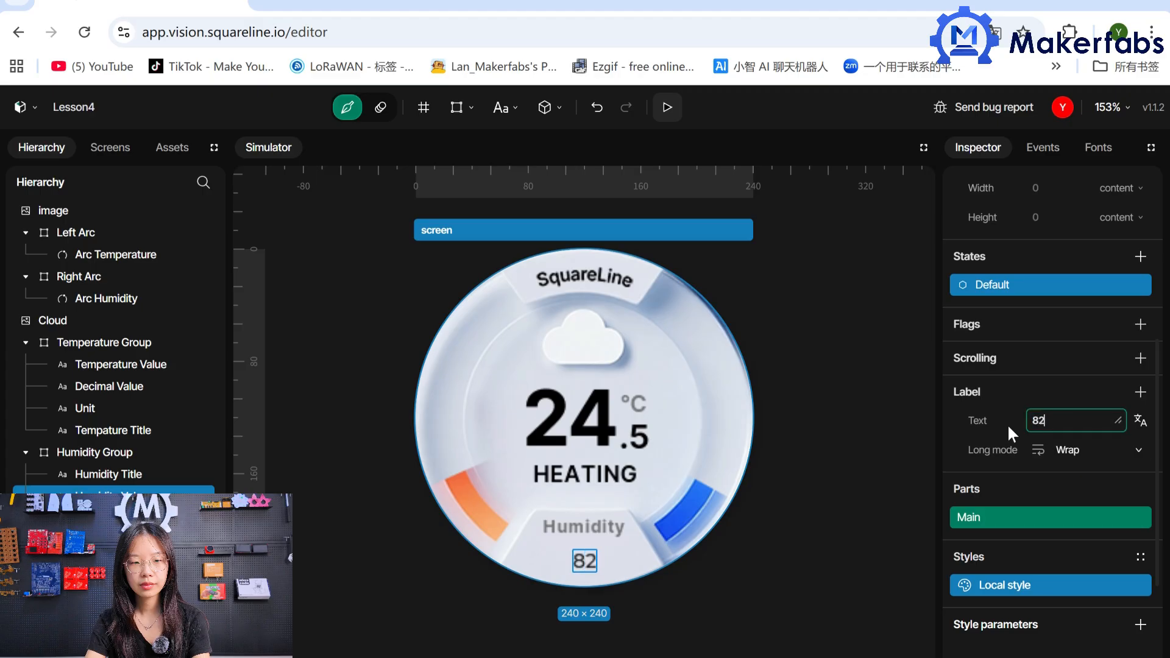
{"action": "type", "text": "5"}
{"action": "key", "text": "BackSpace"}
{"action": "type", "text": "%"}
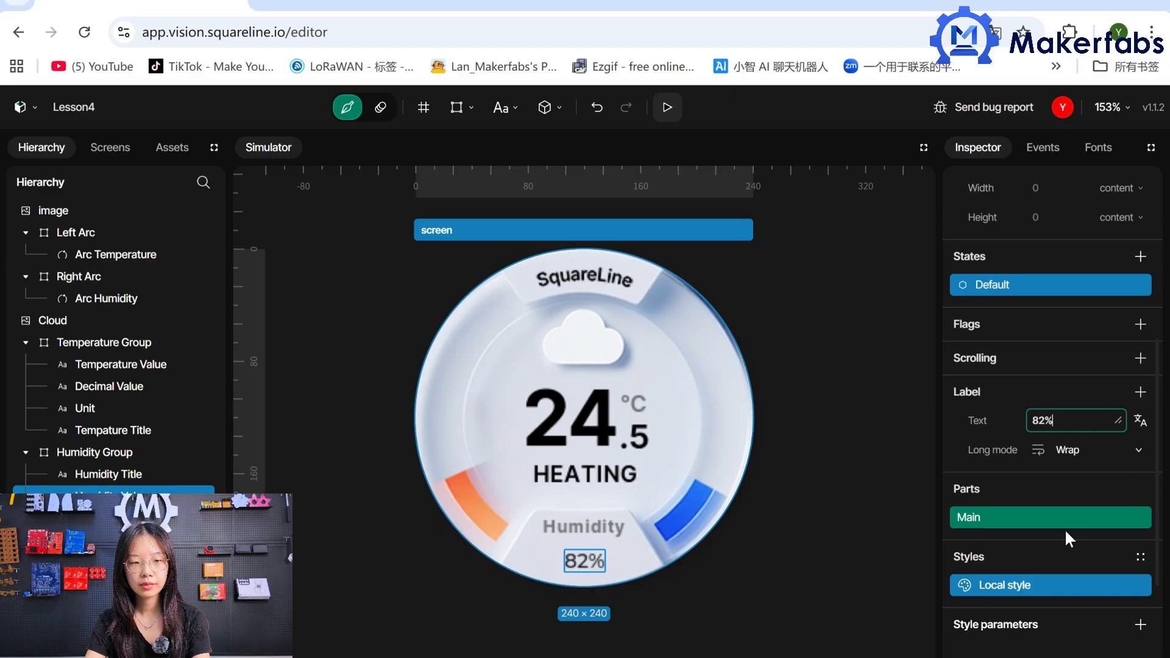
Add a Text style parameter to the Humidity Value label with font Font-24 and letter spacing 1.
{"action": "left_click", "coordinate": [1140, 624]}
{"action": "left_click", "coordinate": [1026, 600]}
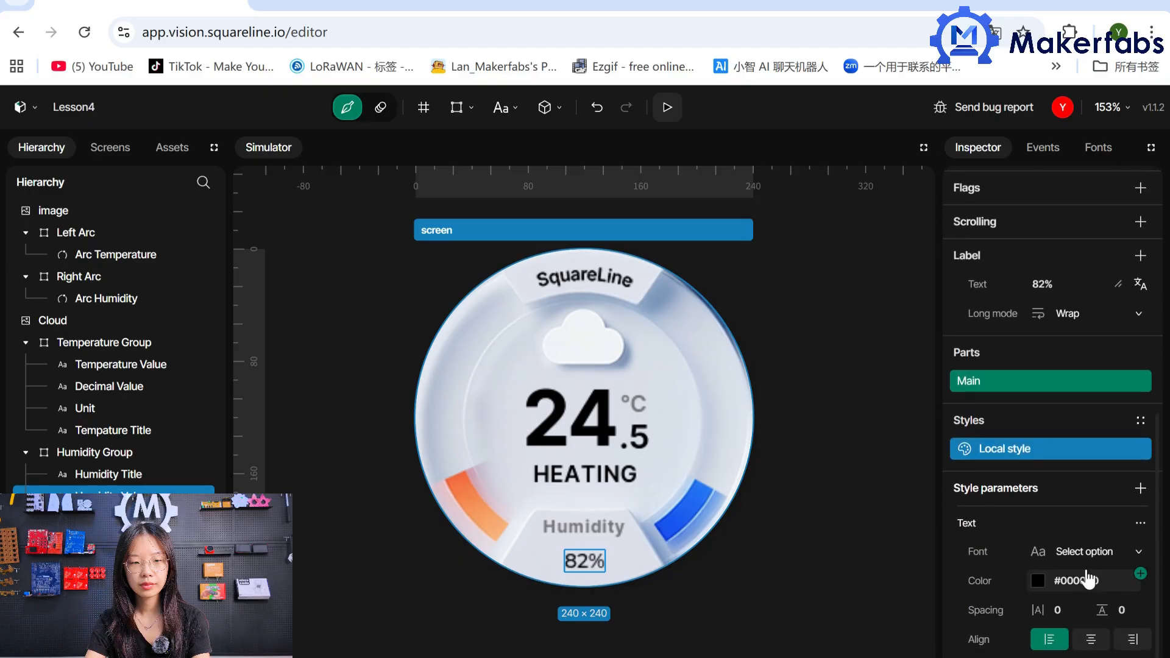
{"action": "left_click", "coordinate": [1091, 552]}
{"action": "left_click", "coordinate": [1042, 447]}
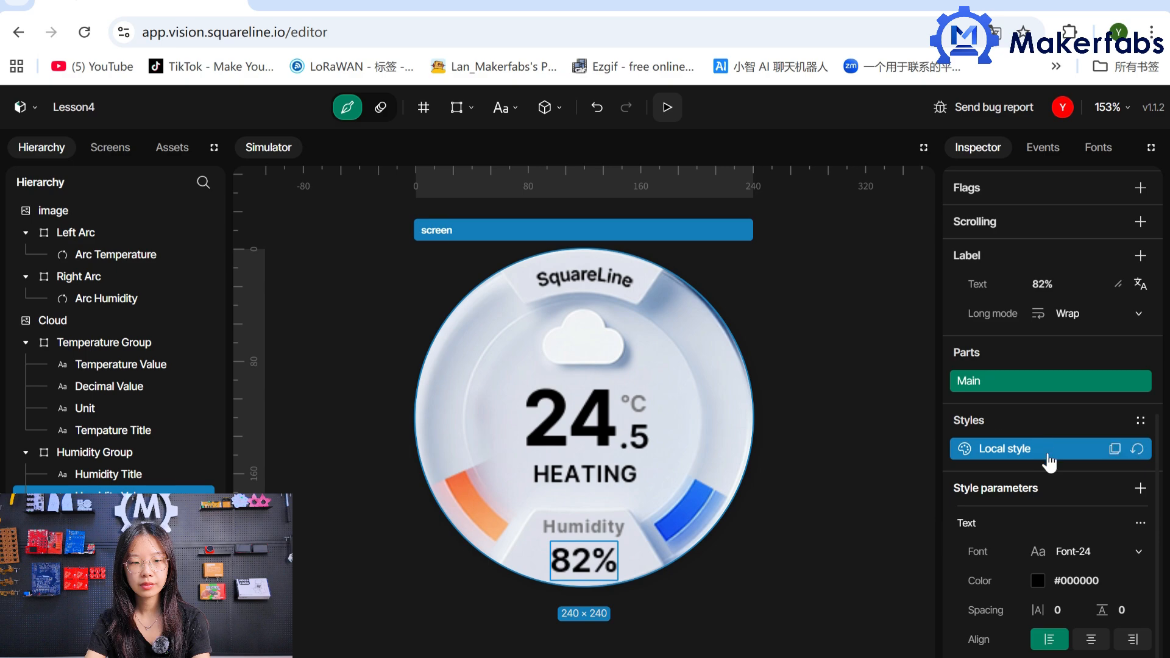
{"action": "left_click", "coordinate": [1068, 610]}
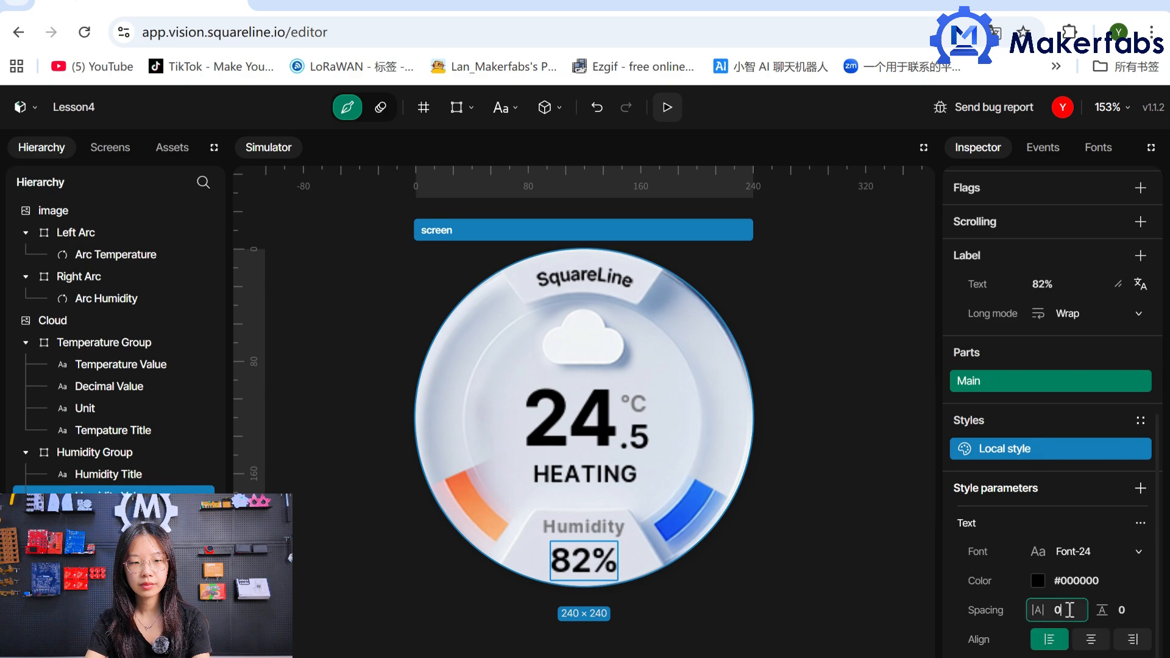
{"action": "left_click", "coordinate": [908, 576]}
Save the Lesson4 project and export its project template to generate the code files.
{"action": "key", "text": "ctrl+s"}
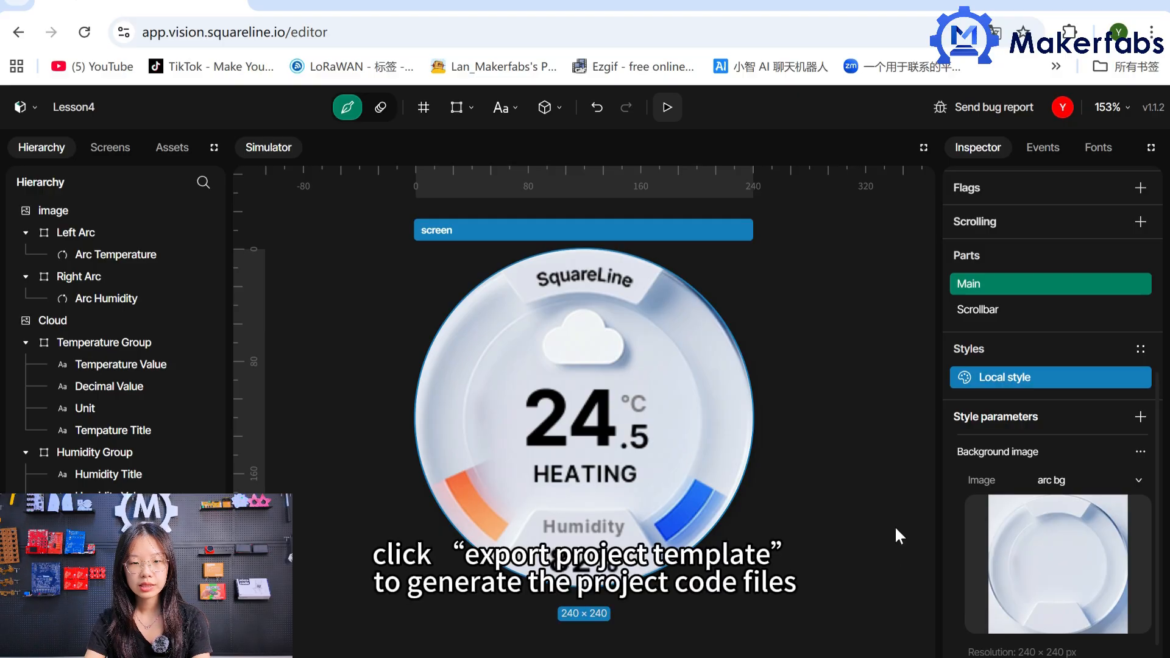
{"action": "left_click", "coordinate": [27, 108]}
{"action": "left_click", "coordinate": [61, 250]}
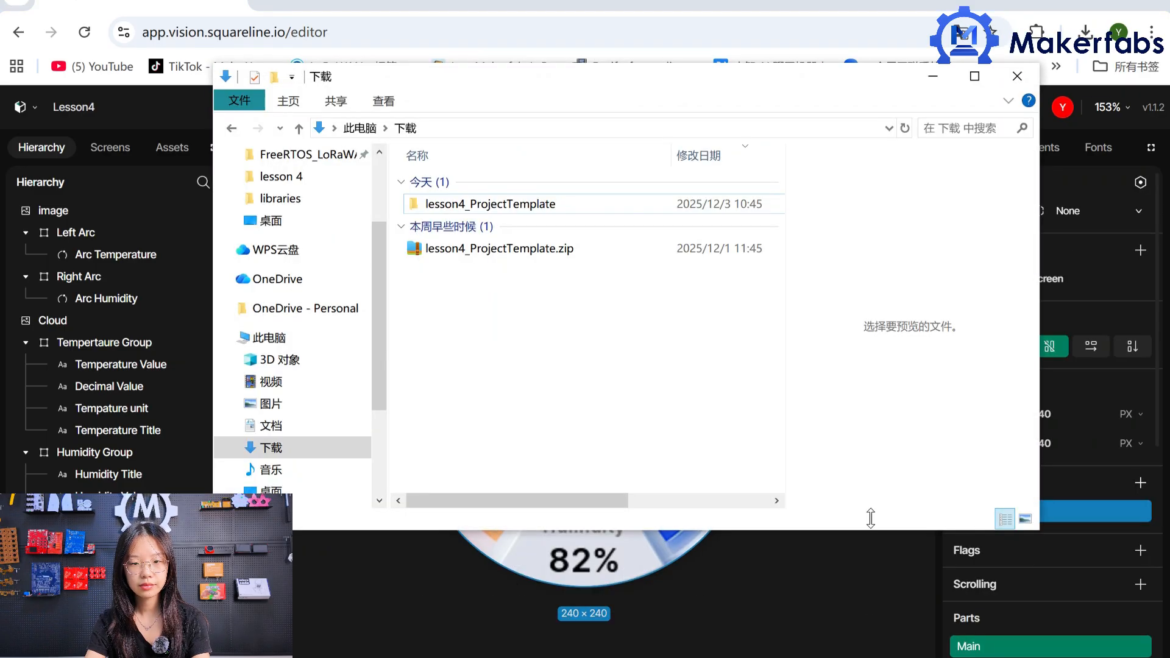
Copy lv_conf.h from the libraries folder of lesson4_ProjectTemplate into the src folder inside its lvgl library.
{"action": "double_click", "coordinate": [543, 207]}
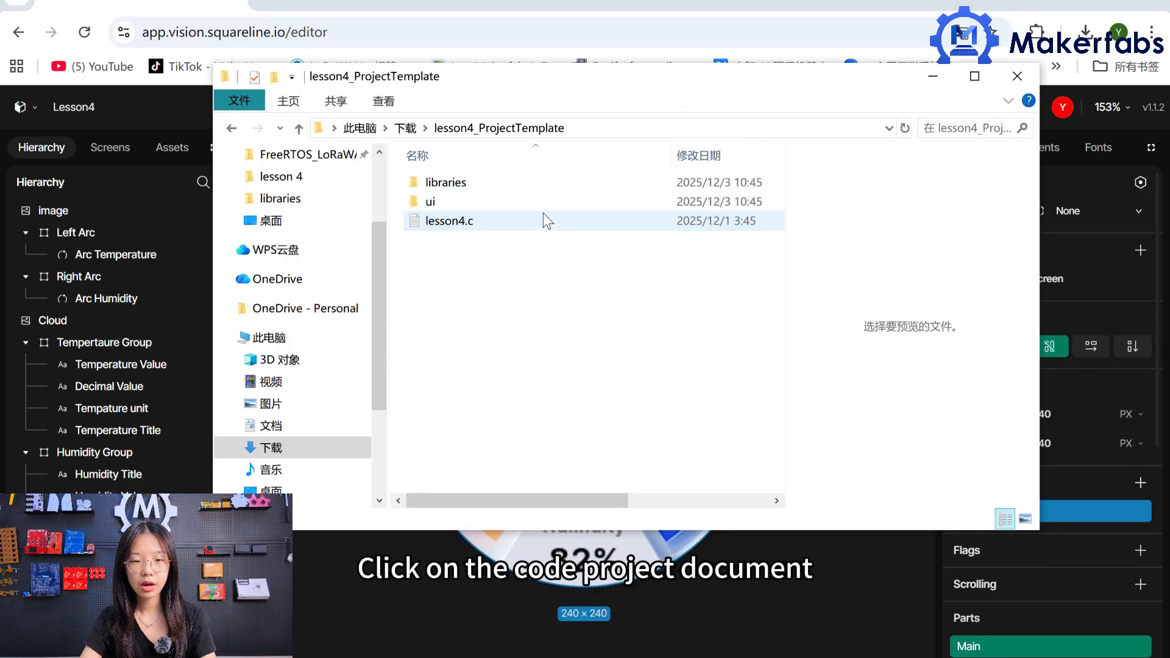
{"action": "double_click", "coordinate": [516, 183]}
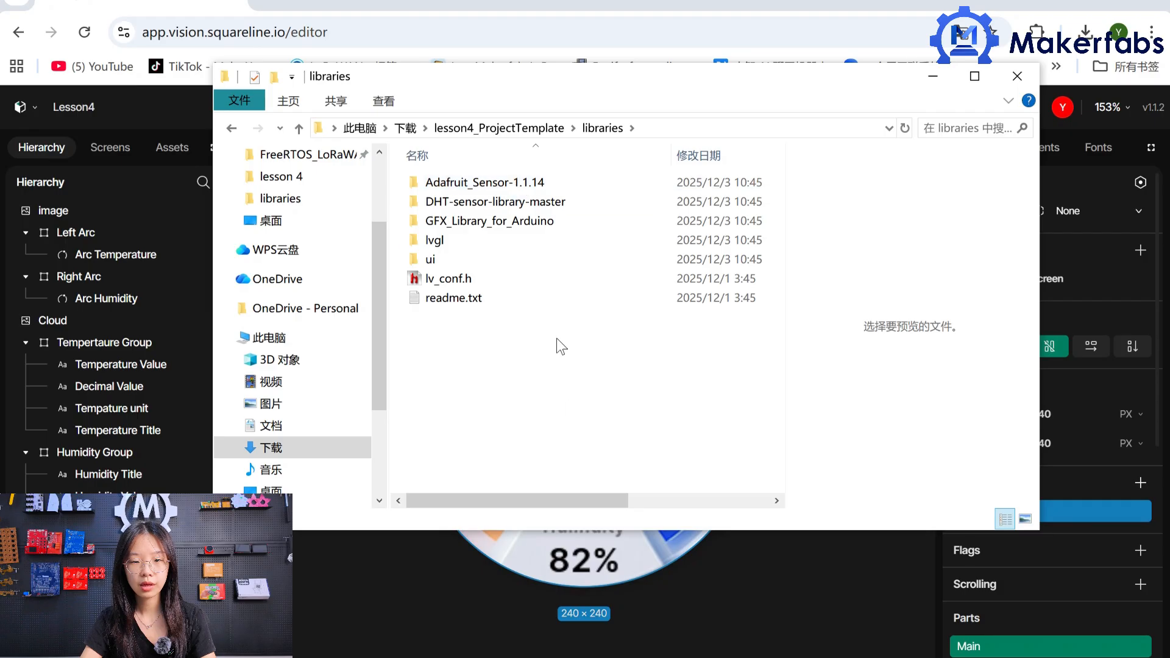
{"action": "left_click", "coordinate": [492, 277]}
{"action": "right_click", "coordinate": [491, 277]}
{"action": "left_click", "coordinate": [544, 320]}
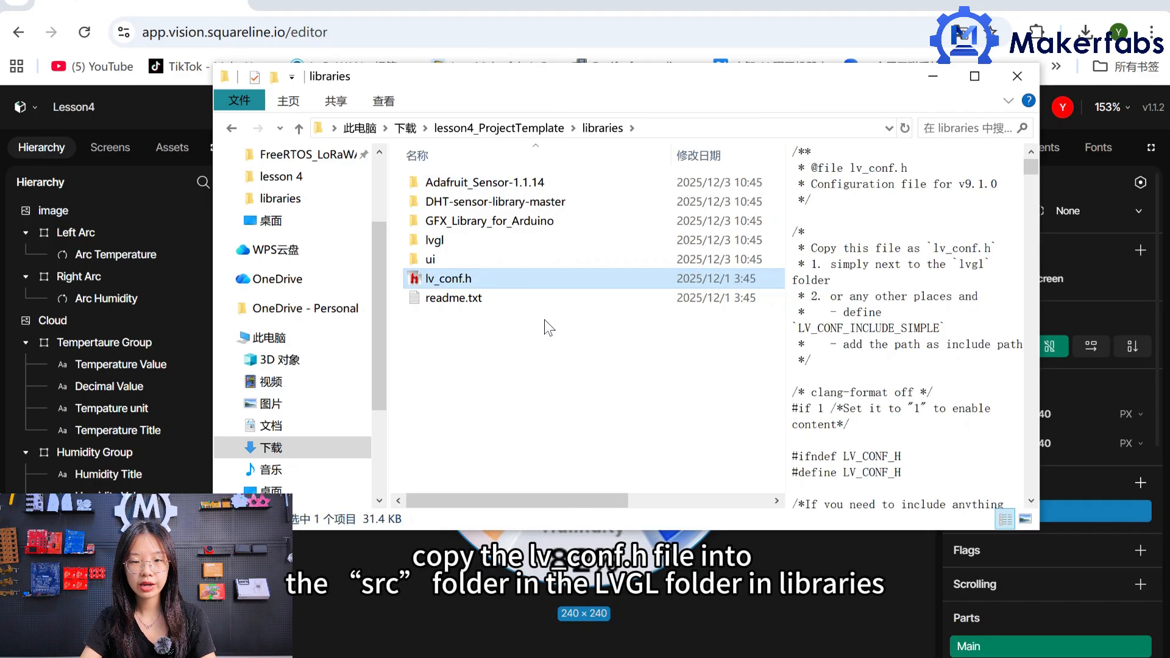
{"action": "double_click", "coordinate": [512, 241]}
{"action": "double_click", "coordinate": [512, 243]}
{"action": "right_click", "coordinate": [576, 405]}
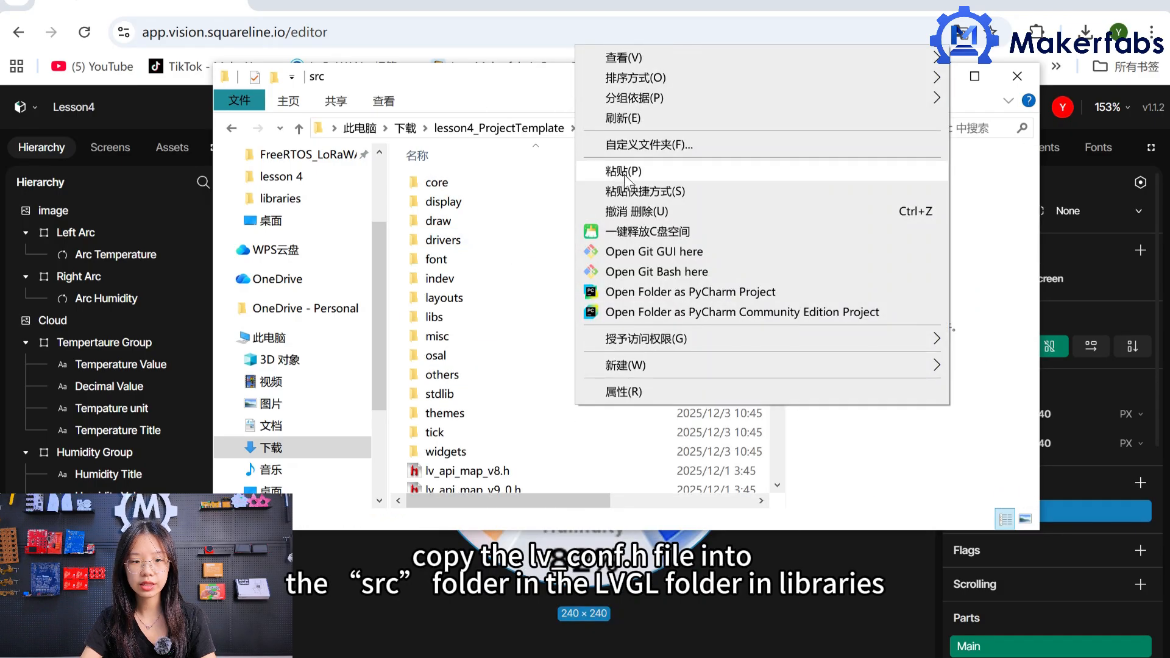
{"action": "left_click", "coordinate": [624, 171]}
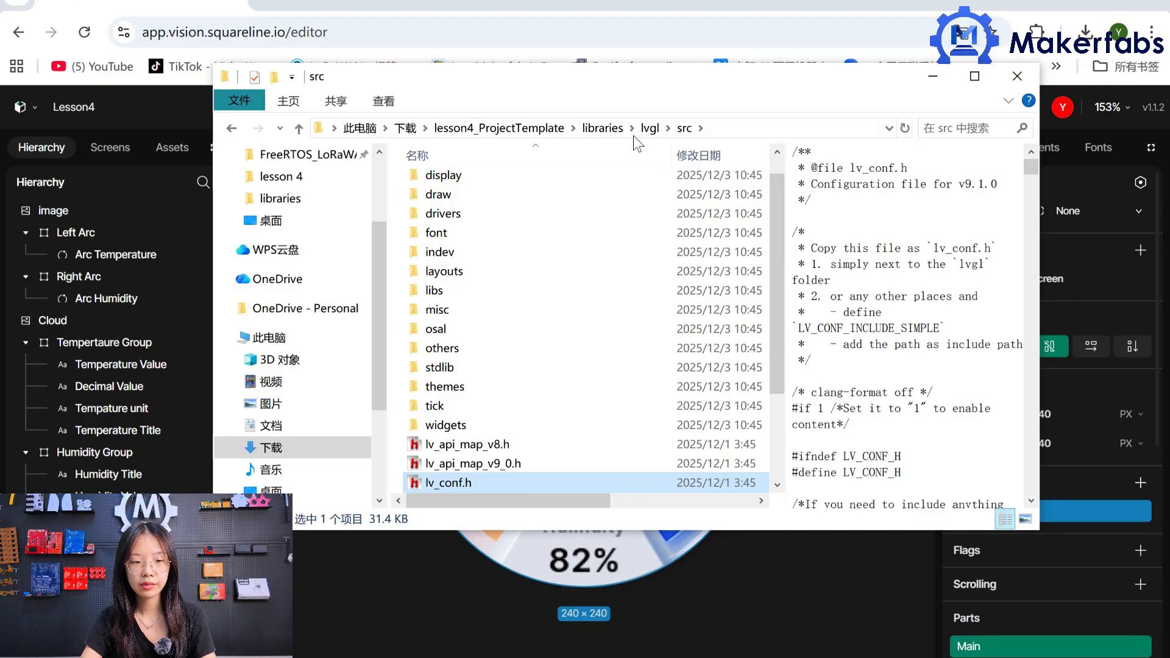
Copy the Adafruit_Sensor-1.1.14, DHT-sensor-library-master, GFX_Library_for_Arduino, lvgl and ui folders into the Arduino libraries folder in Documents.
{"action": "left_click", "coordinate": [607, 130]}
{"action": "left_click", "coordinate": [541, 185]}
{"action": "left_click_drag", "start_coordinate": [542, 193], "coordinate": [513, 258]}
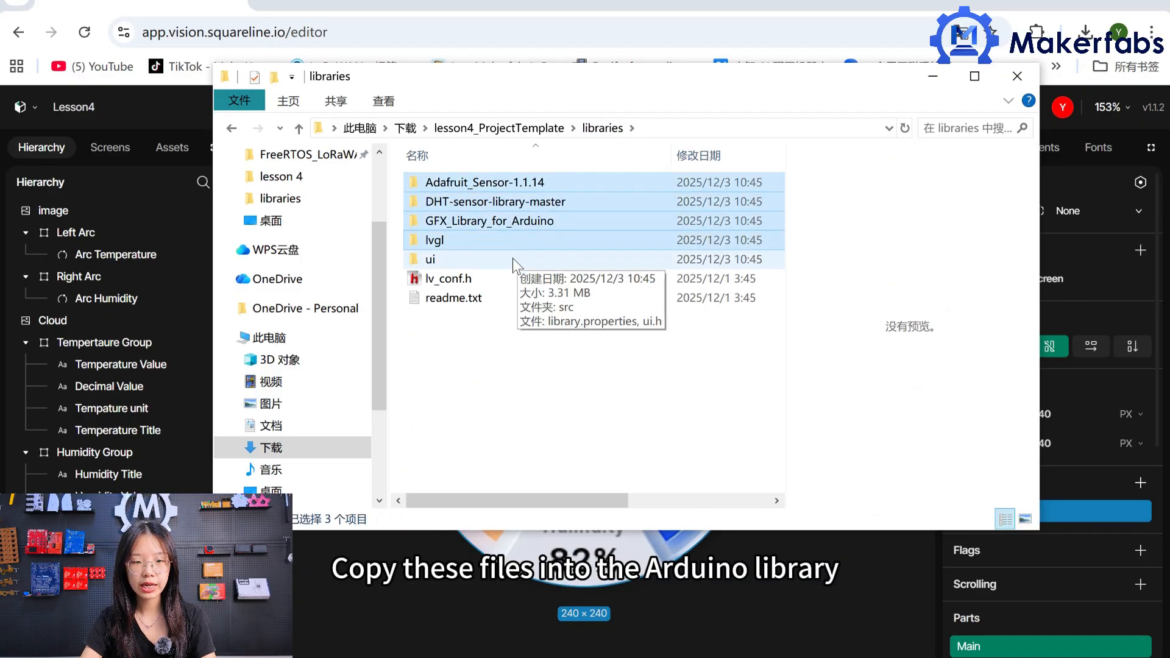
{"action": "right_click", "coordinate": [695, 253]}
{"action": "left_click", "coordinate": [707, 576]}
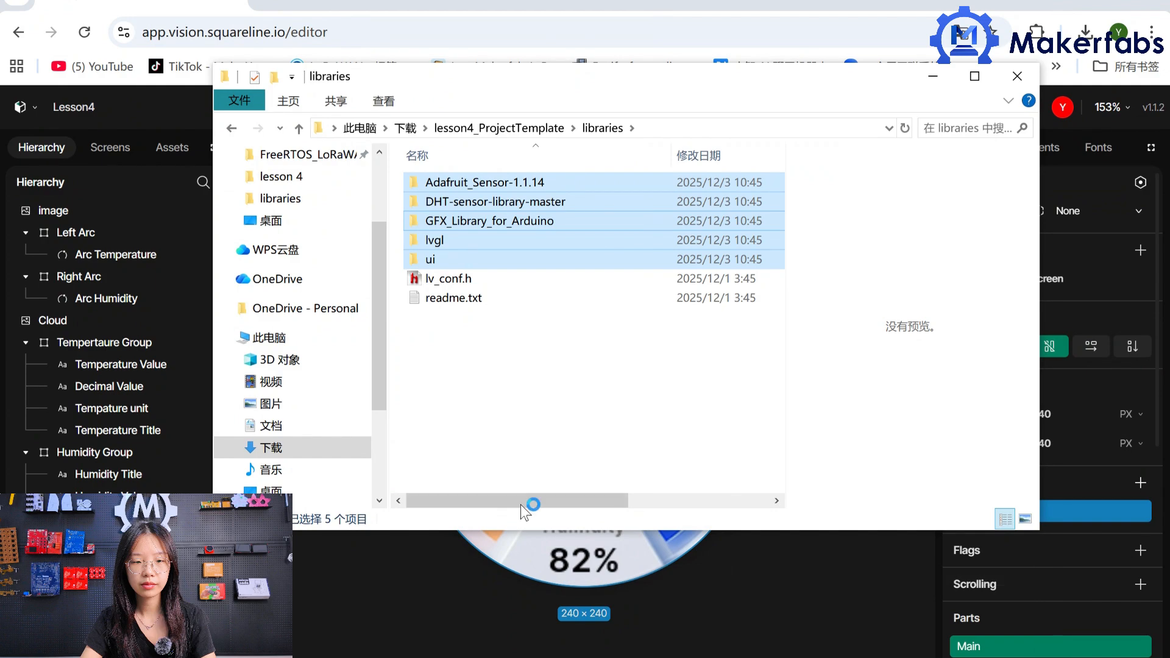
{"action": "left_click", "coordinate": [271, 425]}
{"action": "double_click", "coordinate": [485, 201]}
{"action": "double_click", "coordinate": [492, 185]}
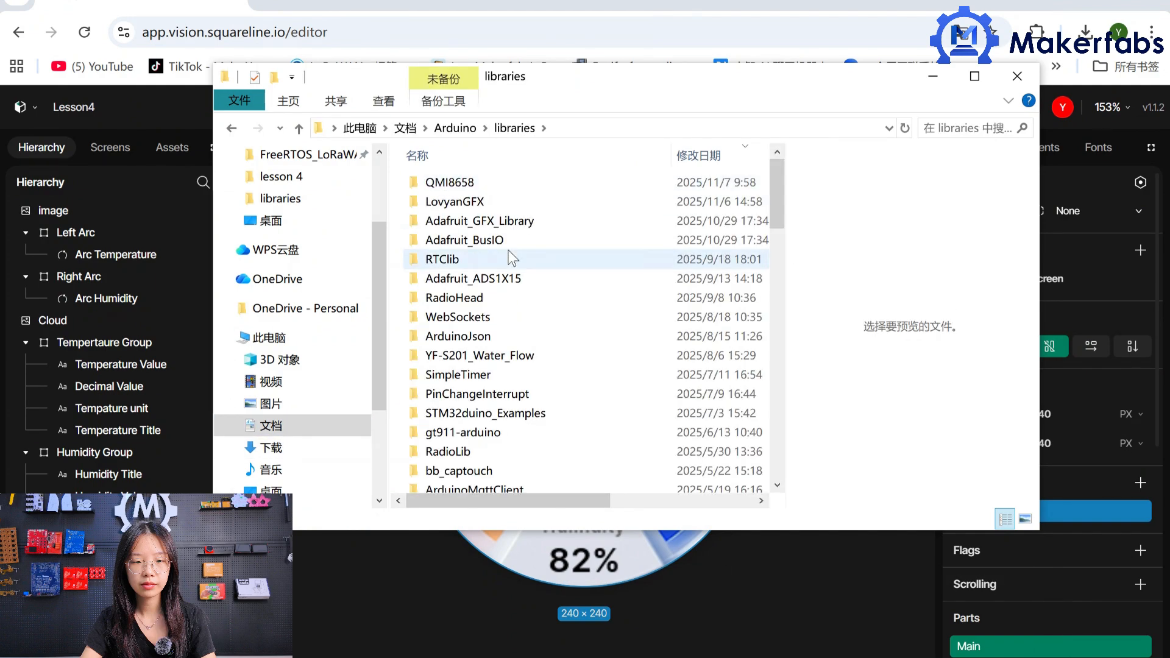
{"action": "right_click", "coordinate": [510, 251]}
{"action": "left_click", "coordinate": [565, 378]}
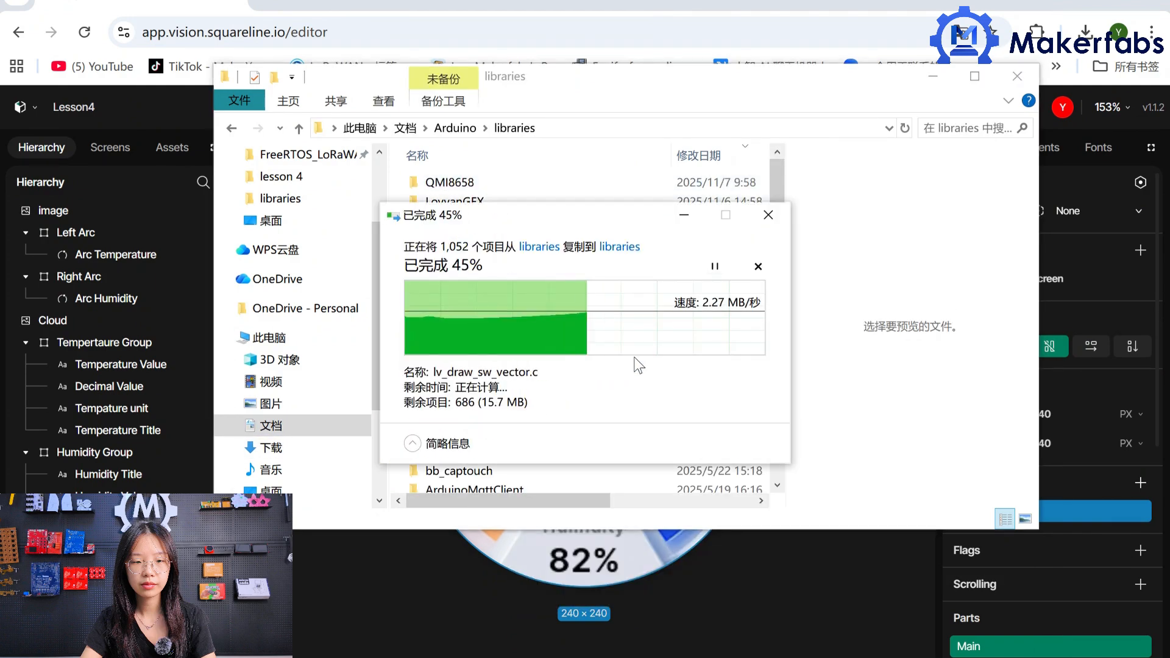
{"action": "scroll", "coordinate": [633, 357], "scroll_direction": "down", "scroll_amount": 15}
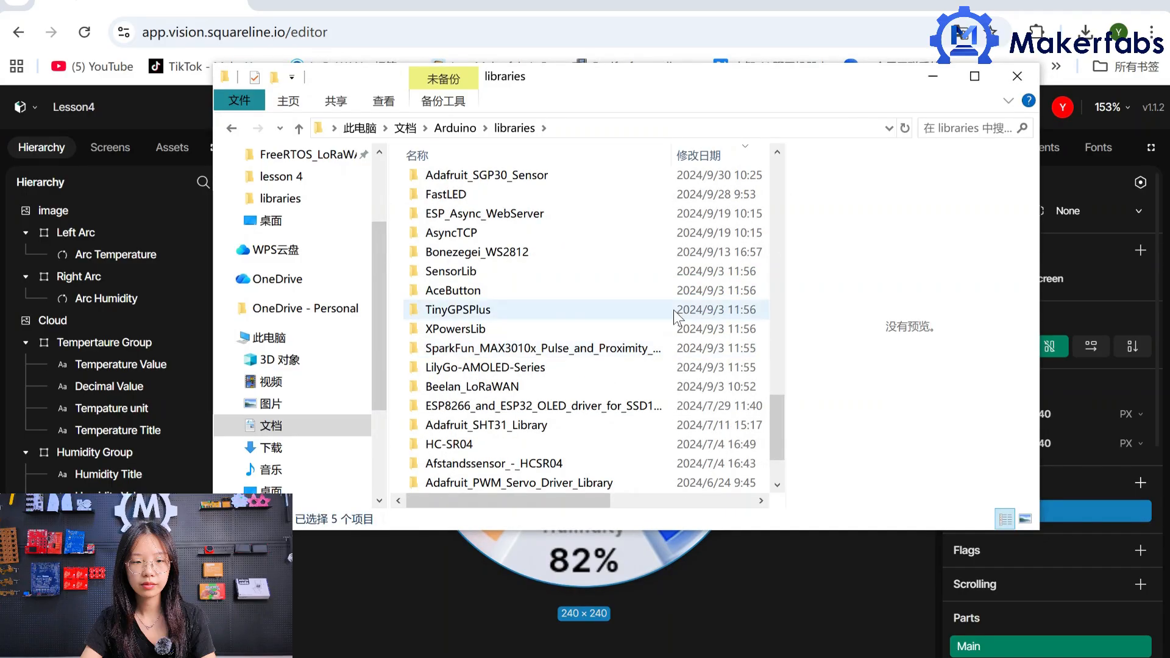
Open the ui.ino sketch from the ui folder of lesson4_ProjectTemplate in Arduino IDE.
{"action": "left_click", "coordinate": [232, 128]}
{"action": "left_click", "coordinate": [285, 448]}
{"action": "double_click", "coordinate": [568, 201]}
{"action": "double_click", "coordinate": [568, 201]}
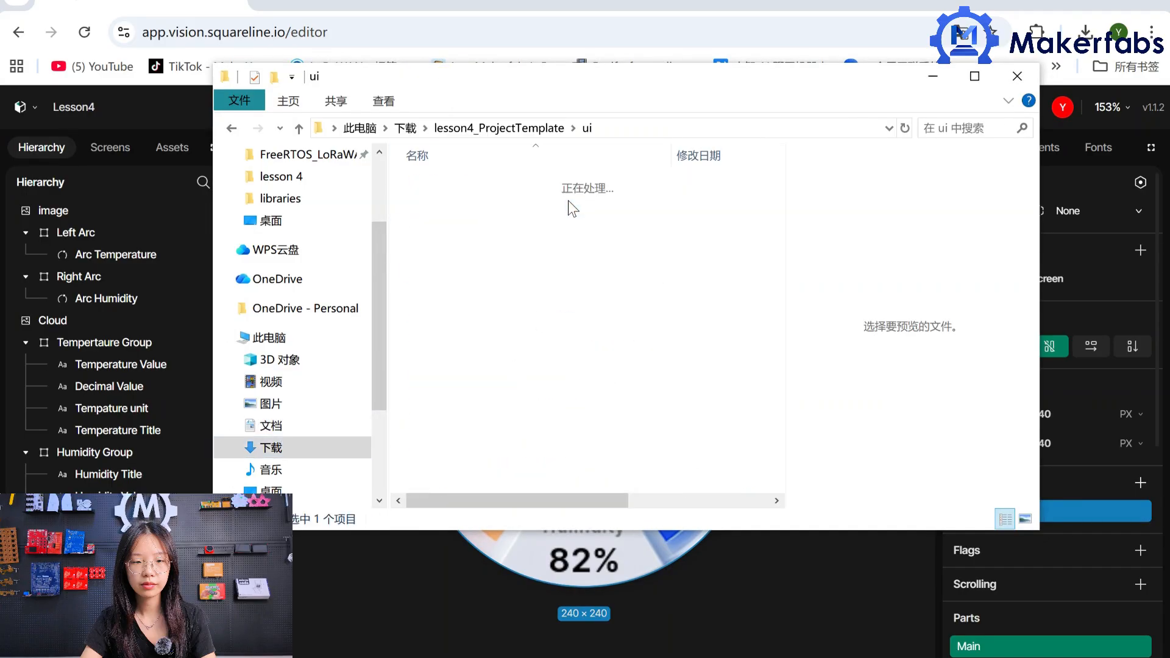
{"action": "left_click", "coordinate": [534, 235]}
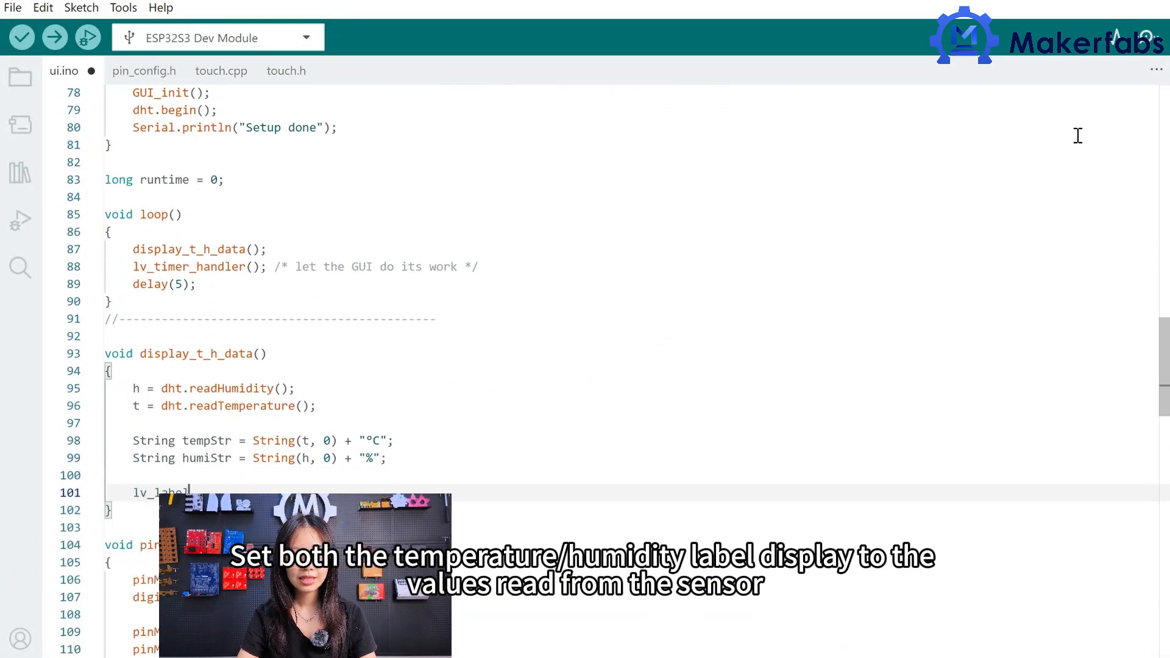
In display_t_h_data, add the line lv_label_set_text( GUI_Label__screen__Temperature_Value, tempStr.c_str());.
{"action": "type", "text": "label_set_text( GUI_Label__screen__Temperature_V"}
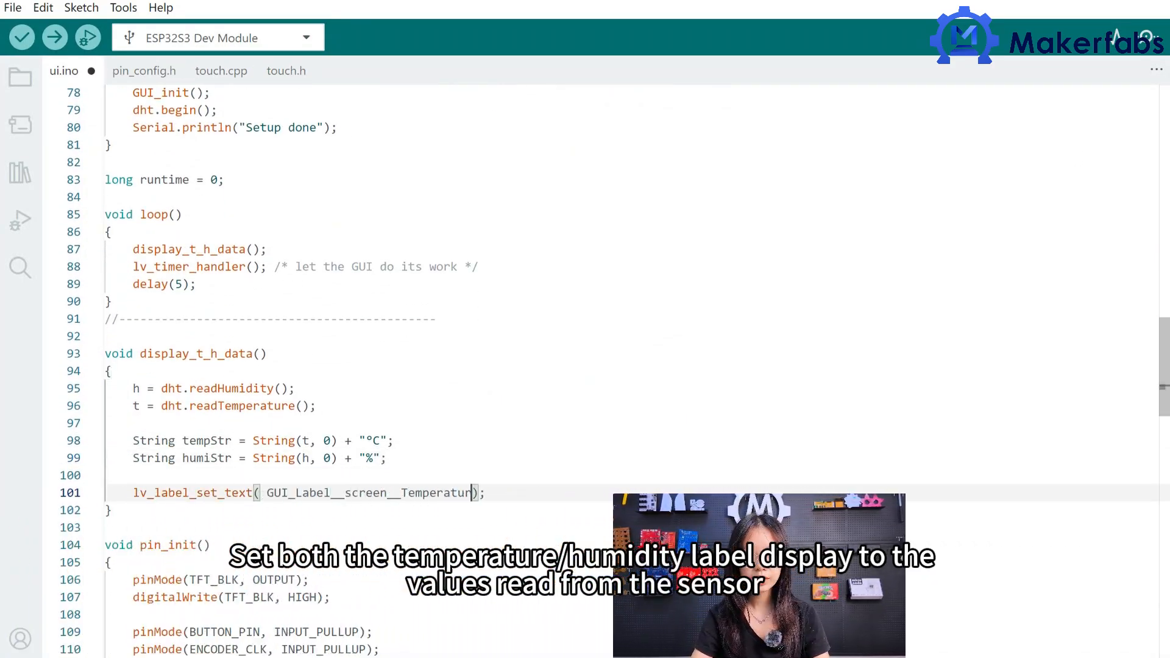
{"action": "type", "text": "alue, tempStr.c_str()"}
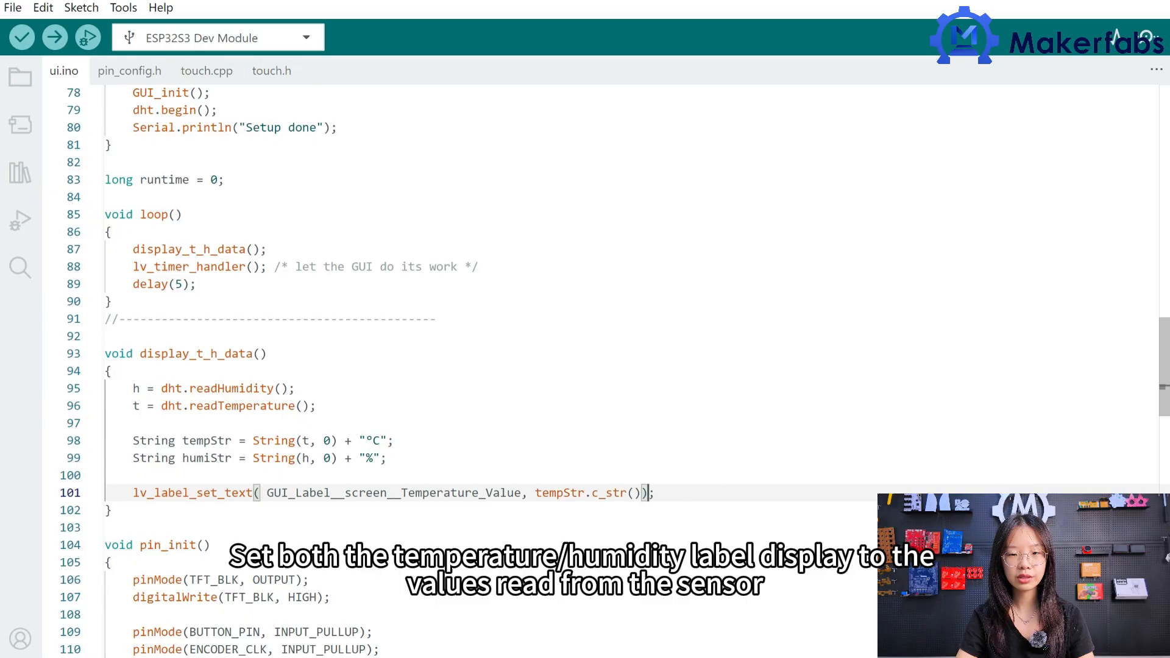
{"action": "key", "text": "End"}
{"action": "key", "text": "Return"}
Duplicate the temperature label line and change the copy to use GUI_Label__screen__Humidity_Value and humiStr.c_str().
{"action": "left_click_drag", "start_coordinate": [654, 492], "coordinate": [134, 497]}
{"action": "key", "text": "ctrl+c"}
{"action": "left_click", "coordinate": [138, 511]}
{"action": "key", "text": "ctrl+v"}
{"action": "left_click", "coordinate": [478, 511]}
{"action": "key", "text": "BackSpace"}
{"action": "key", "text": "BackSpace"}
{"action": "key", "text": "BackSpace"}
{"action": "key", "text": "BackSpace"}
{"action": "key", "text": "BackSpace"}
{"action": "key", "text": "BackSpace"}
{"action": "key", "text": "BackSpace"}
{"action": "key", "text": "BackSpace"}
{"action": "key", "text": "BackSpace"}
{"action": "key", "text": "BackSpace"}
{"action": "key", "text": "BackSpace"}
{"action": "type", "text": "Humidity"}
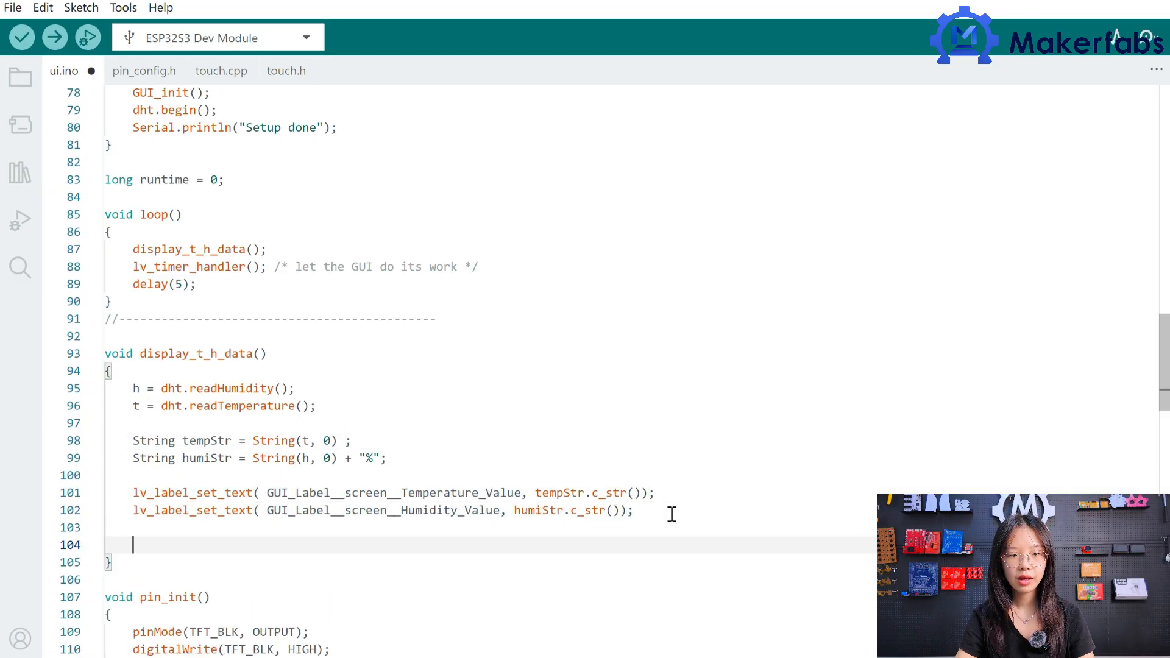
Add an lv_label_set_text line that sets GUI_Label__screen__Decimal_Value to ".0" below the humidity label line.
{"action": "type", "text": "lv_label_set_text( GUI_Label_"}
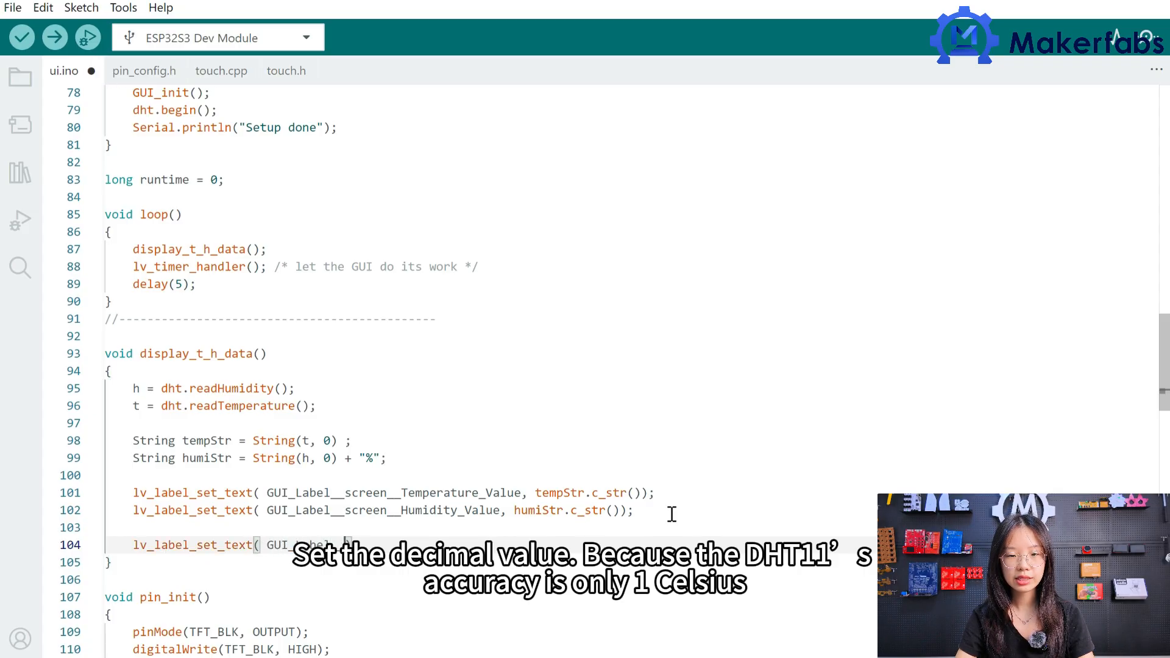
{"action": "type", "text": "ecimal"}
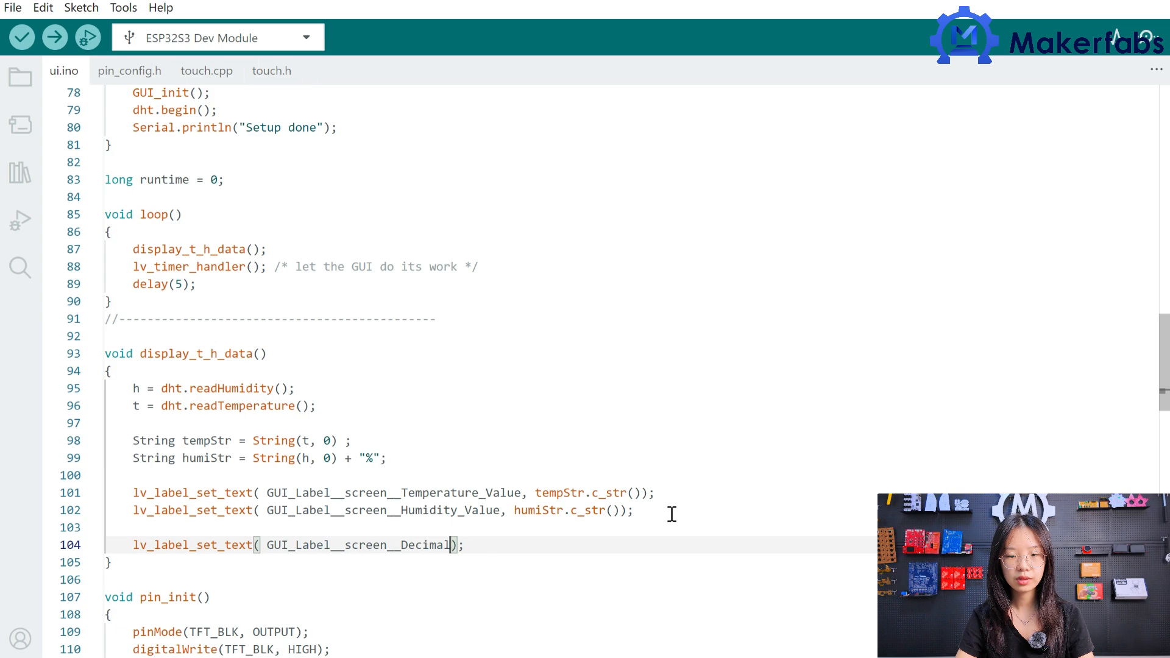
{"action": "type", "text": "_Value,"}
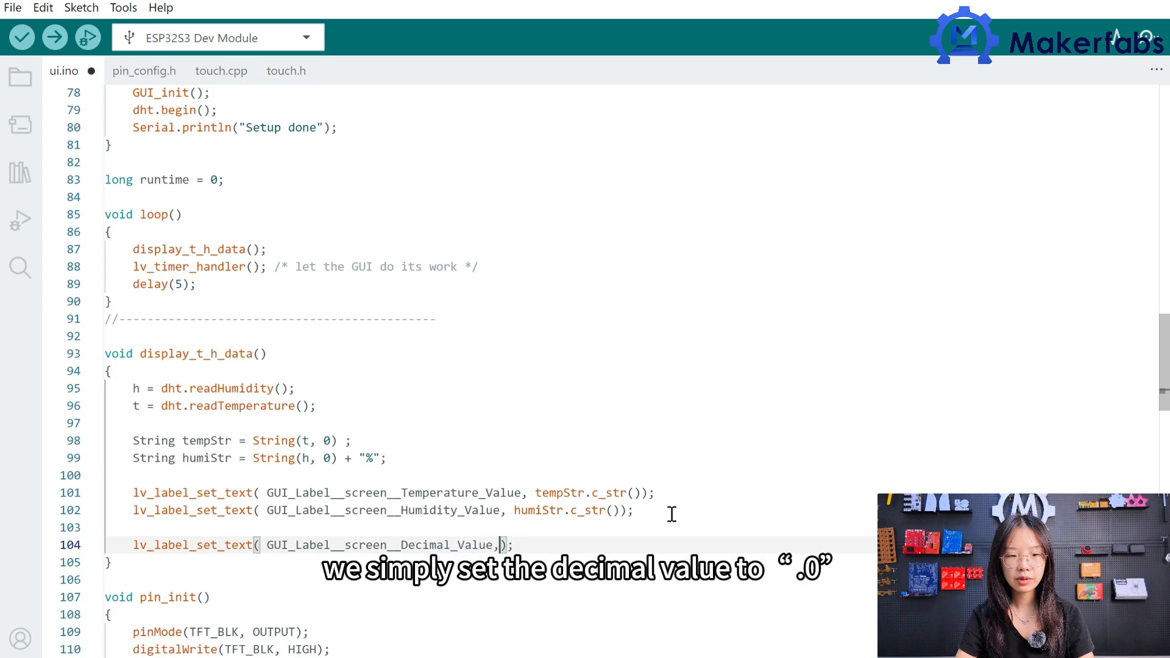
{"action": "key", "text": "End"}
{"action": "key", "text": "Return"}
{"action": "key", "text": "Return"}
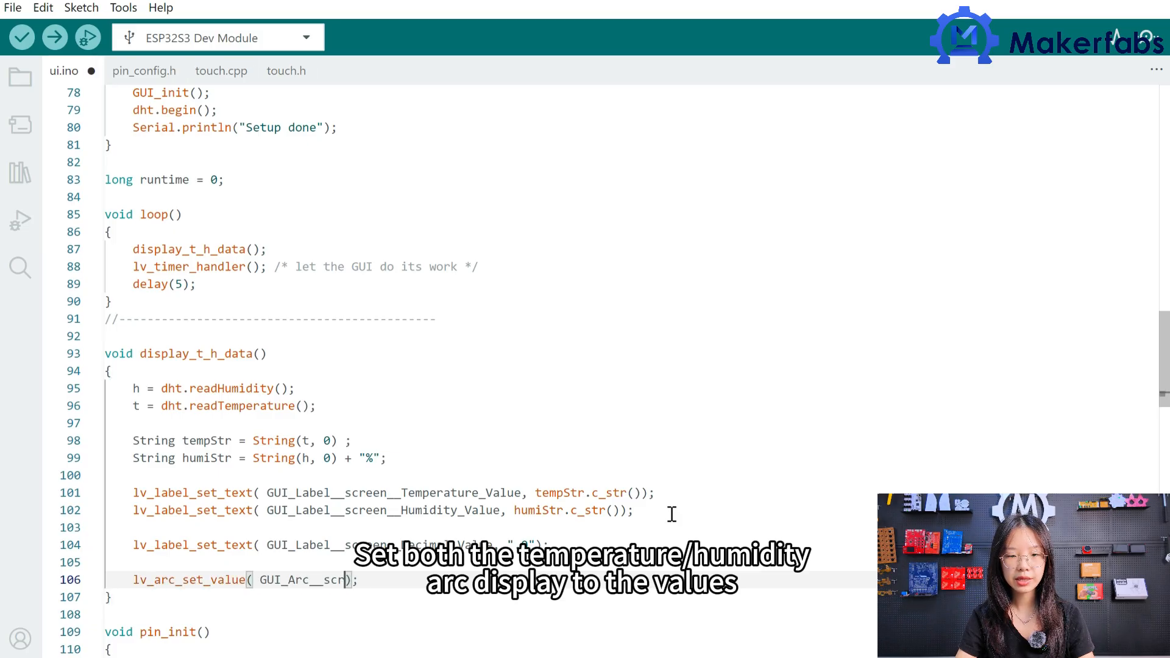
Add an lv_arc_set_value line for GUI_Arc__screen__Arc_Temperature and duplicate it for the humidity arc.
{"action": "type", "text": "rc_Temperature"}
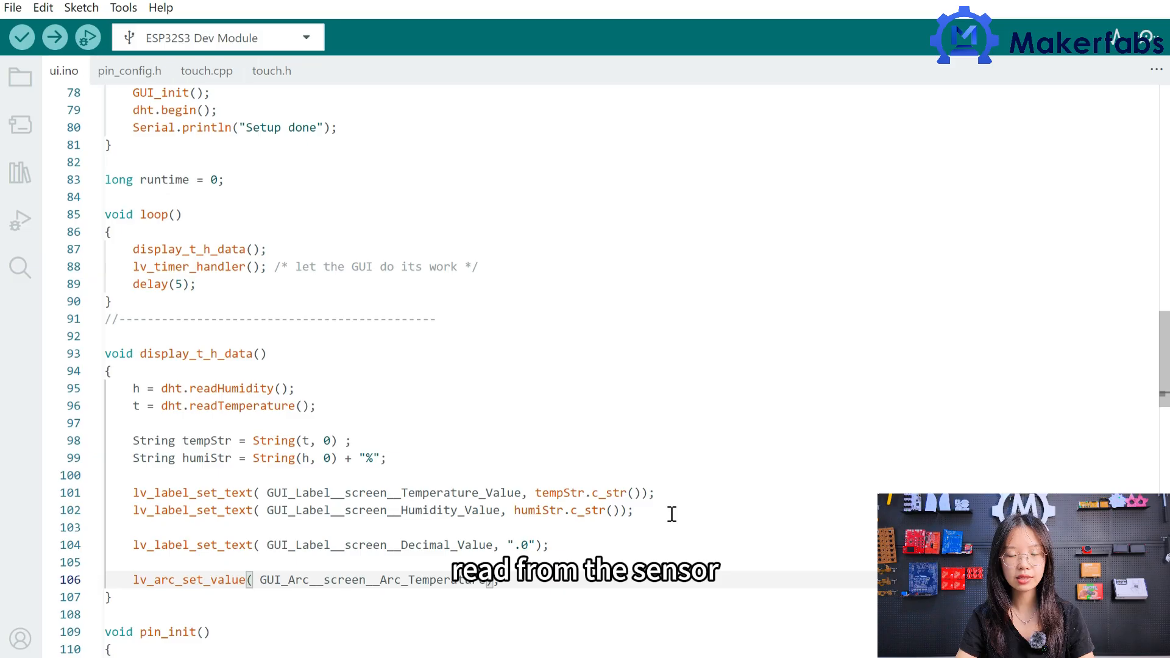
{"action": "key", "text": "End"}
{"action": "key", "text": "Return"}
{"action": "left_click_drag", "start_coordinate": [522, 580], "coordinate": [132, 582]}
{"action": "key", "text": "ctrl+c"}
{"action": "left_click", "coordinate": [263, 602]}
{"action": "key", "text": "ctrl+v"}
{"action": "left_click", "coordinate": [485, 598]}
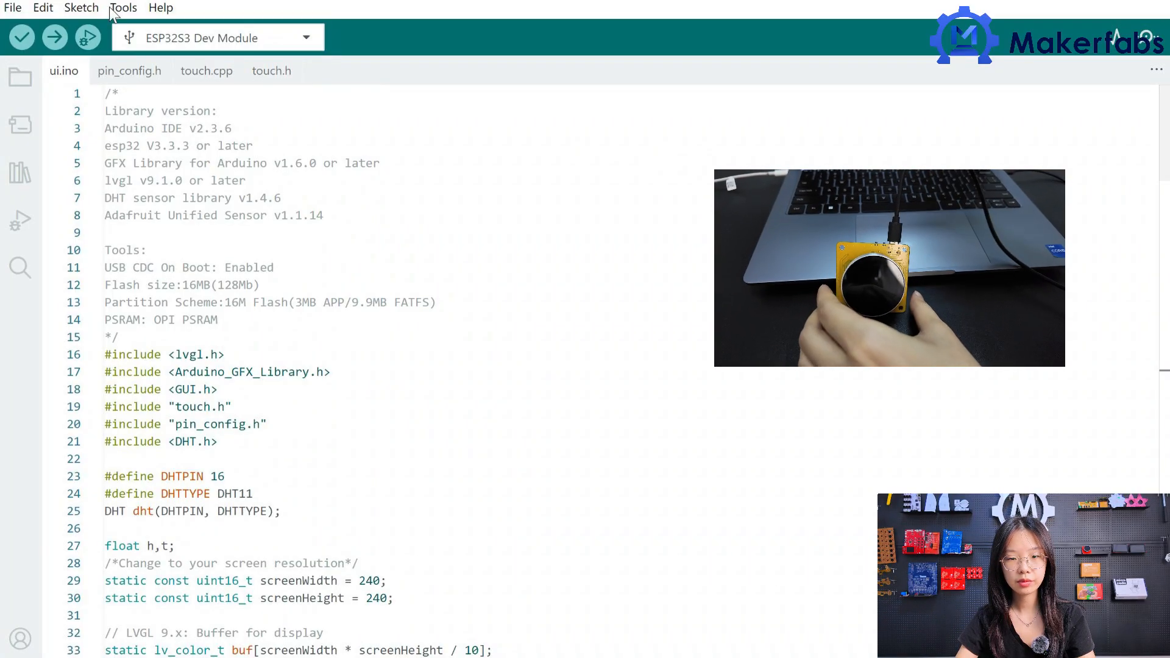
Select ESP32S3 Dev Module as the board and COM8 as the port.
{"action": "left_click", "coordinate": [113, 8]}
{"action": "mouse_move", "coordinate": [365, 249]}
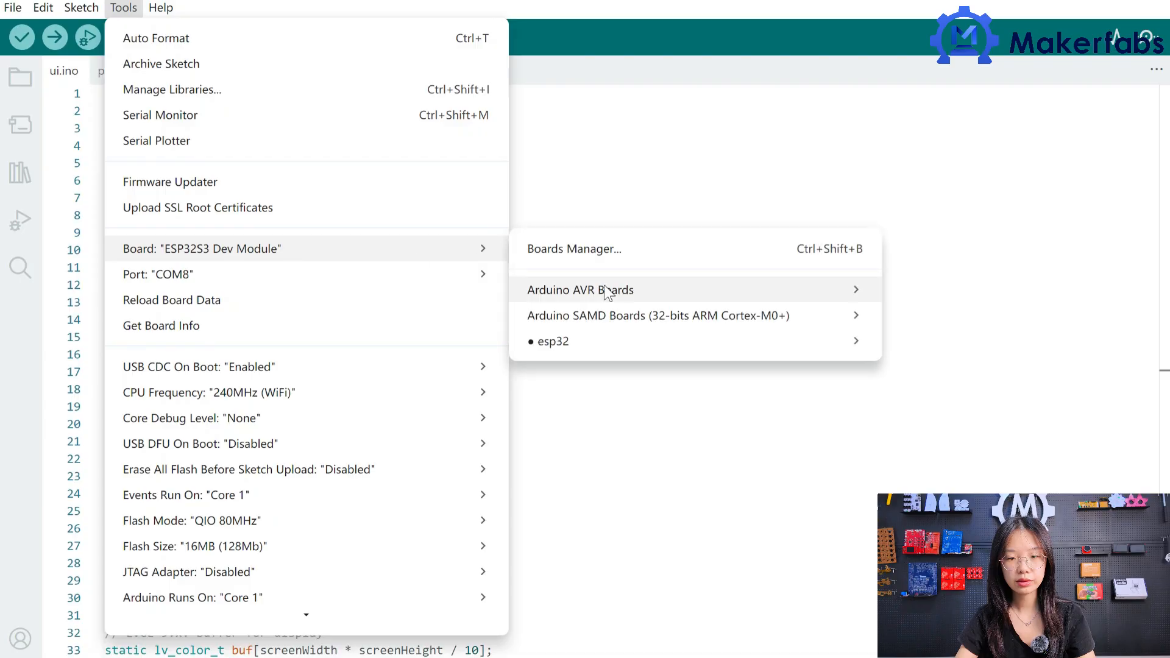
{"action": "mouse_move", "coordinate": [640, 335]}
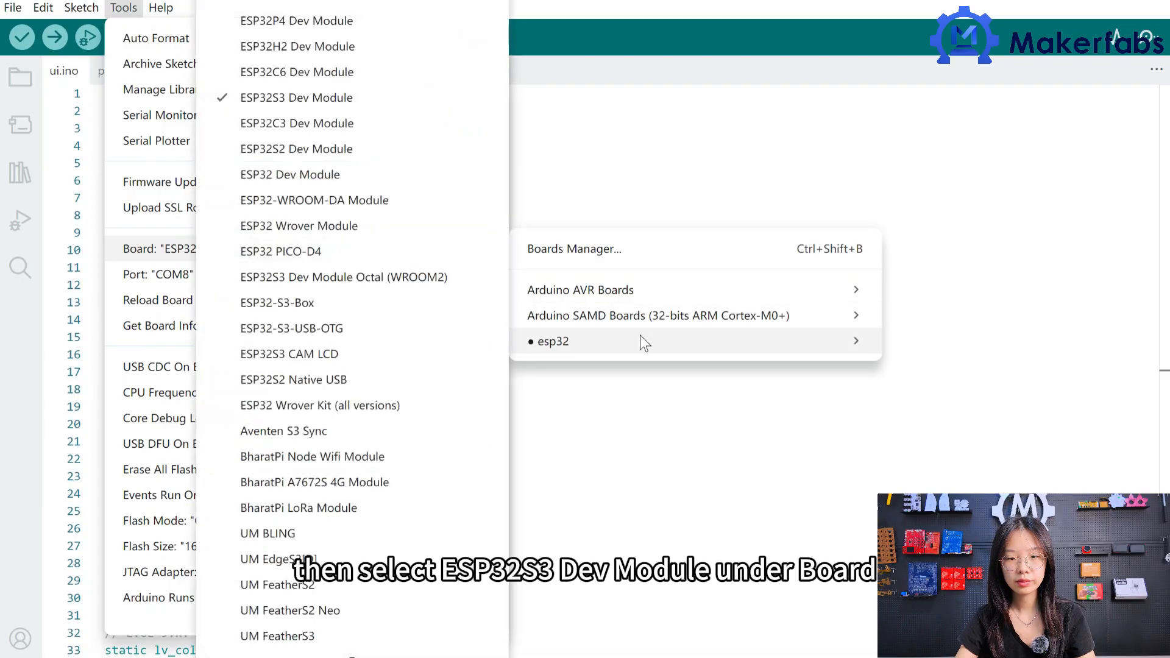
{"action": "left_click", "coordinate": [357, 97]}
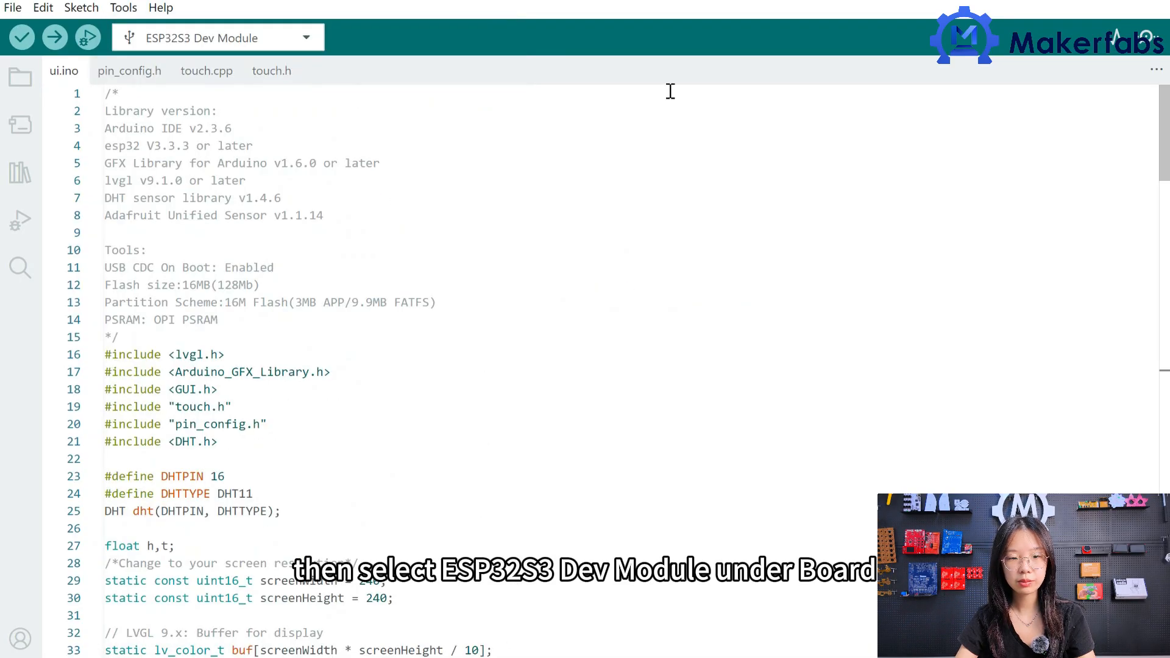
{"action": "left_click", "coordinate": [123, 7]}
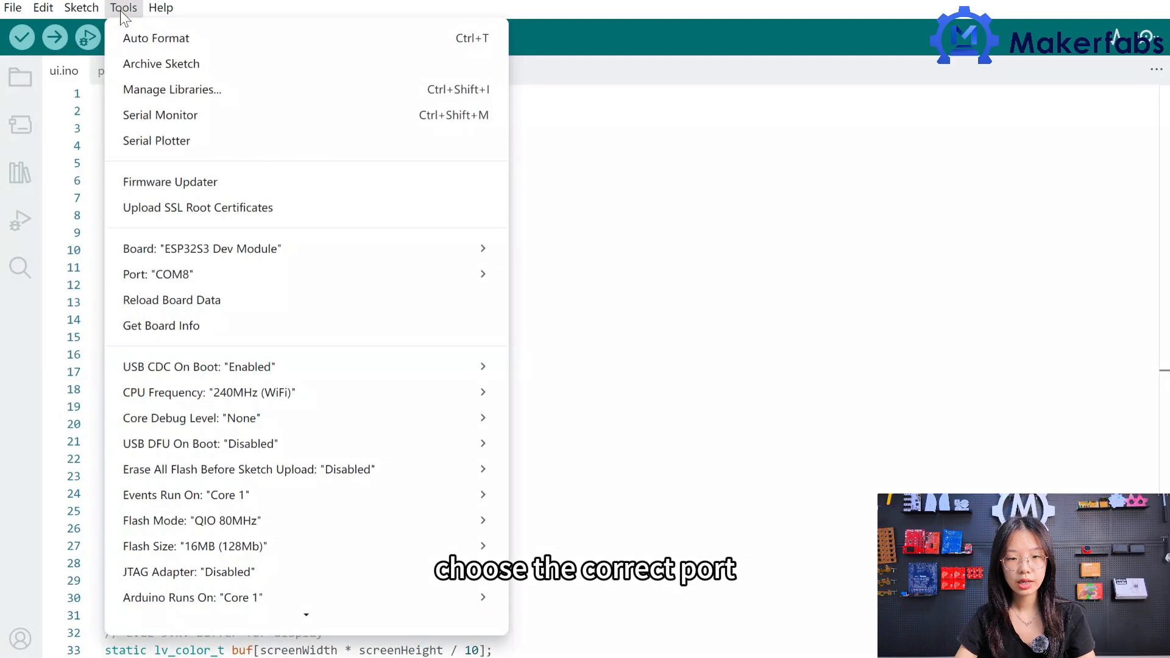
{"action": "mouse_move", "coordinate": [451, 282]}
{"action": "left_click", "coordinate": [613, 297]}
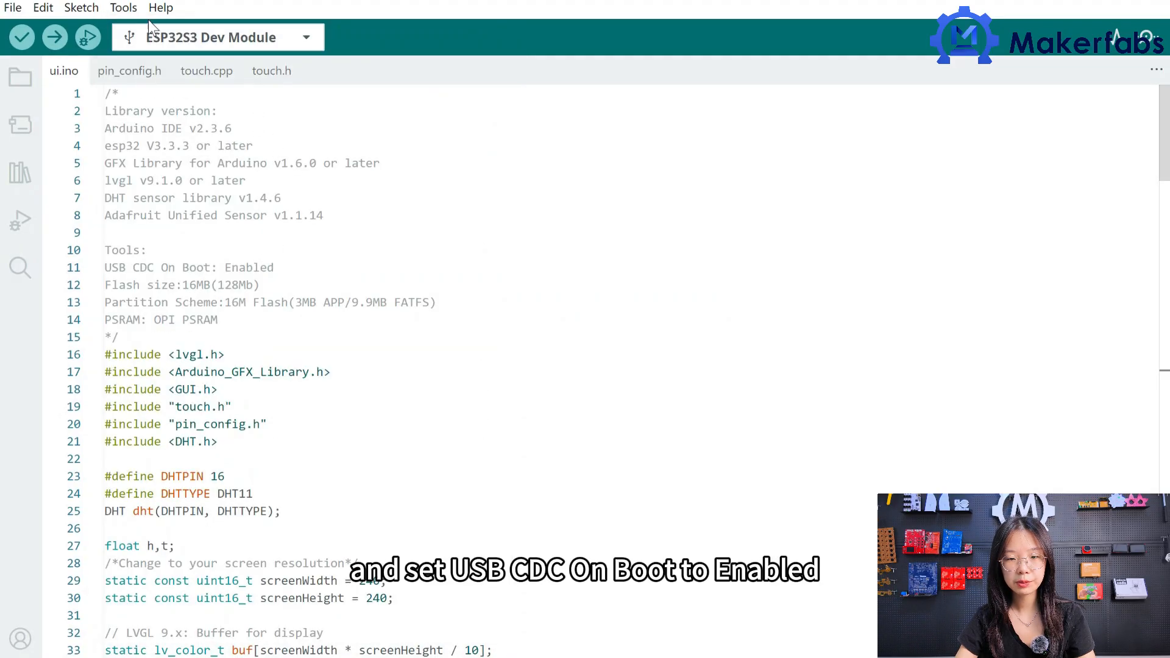
Set USB CDC On Boot to Enabled and the flash size to 16MB (128Mb).
{"action": "left_click", "coordinate": [125, 9]}
{"action": "mouse_move", "coordinate": [349, 371]}
{"action": "left_click", "coordinate": [536, 392]}
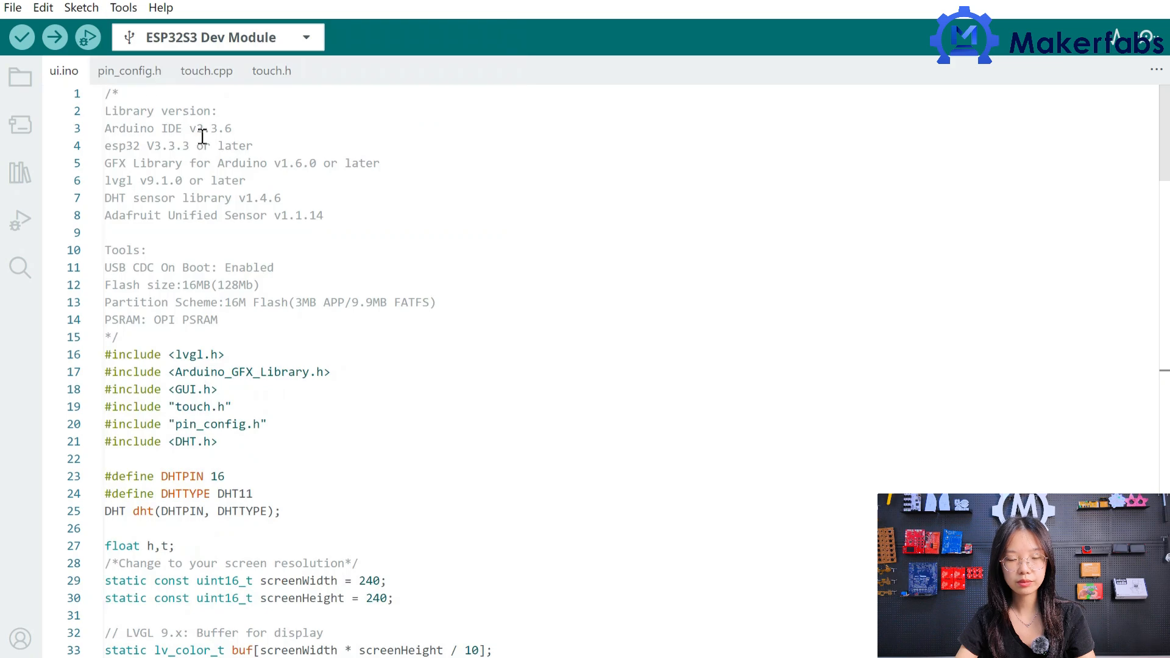
{"action": "left_click", "coordinate": [123, 8]}
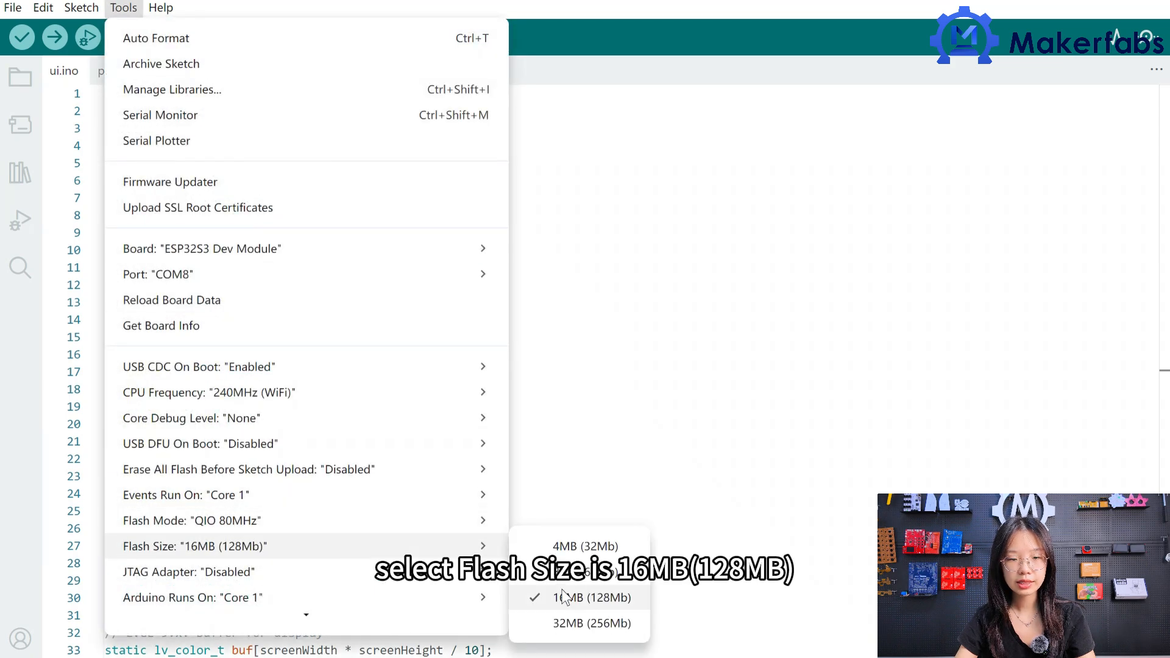
{"action": "left_click", "coordinate": [564, 596]}
Set the partition scheme to 16M Flash (3MB APP/9.9MB FATFS).
{"action": "left_click", "coordinate": [123, 7]}
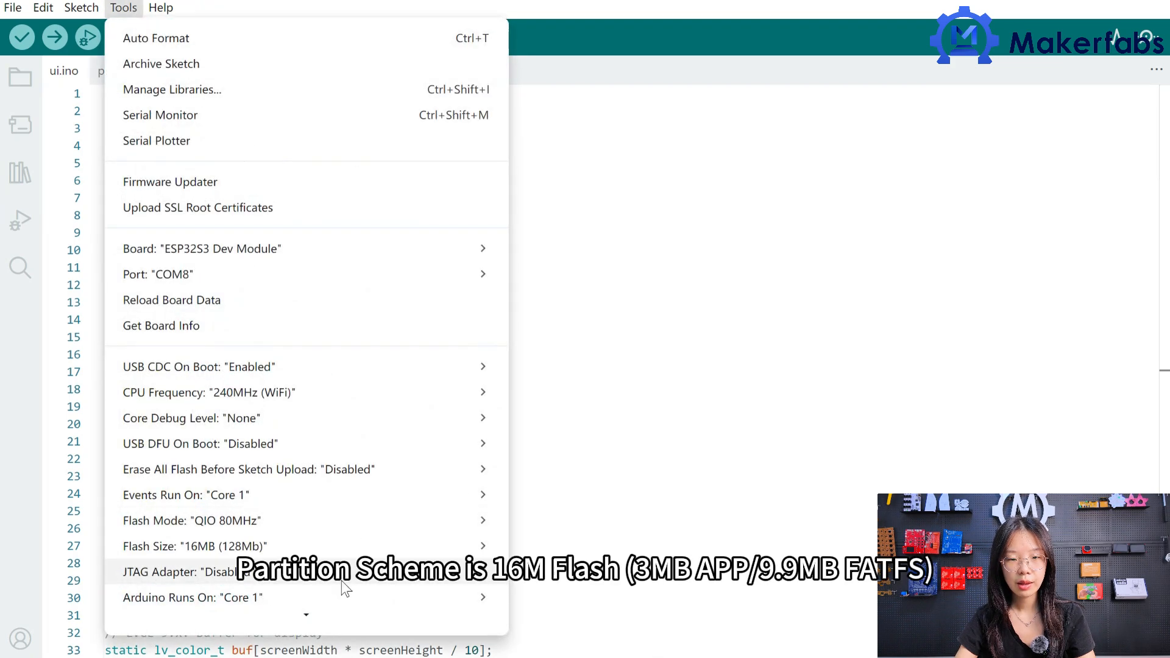
{"action": "scroll", "coordinate": [330, 608], "scroll_direction": "down", "scroll_amount": 3}
{"action": "mouse_move", "coordinate": [340, 422]}
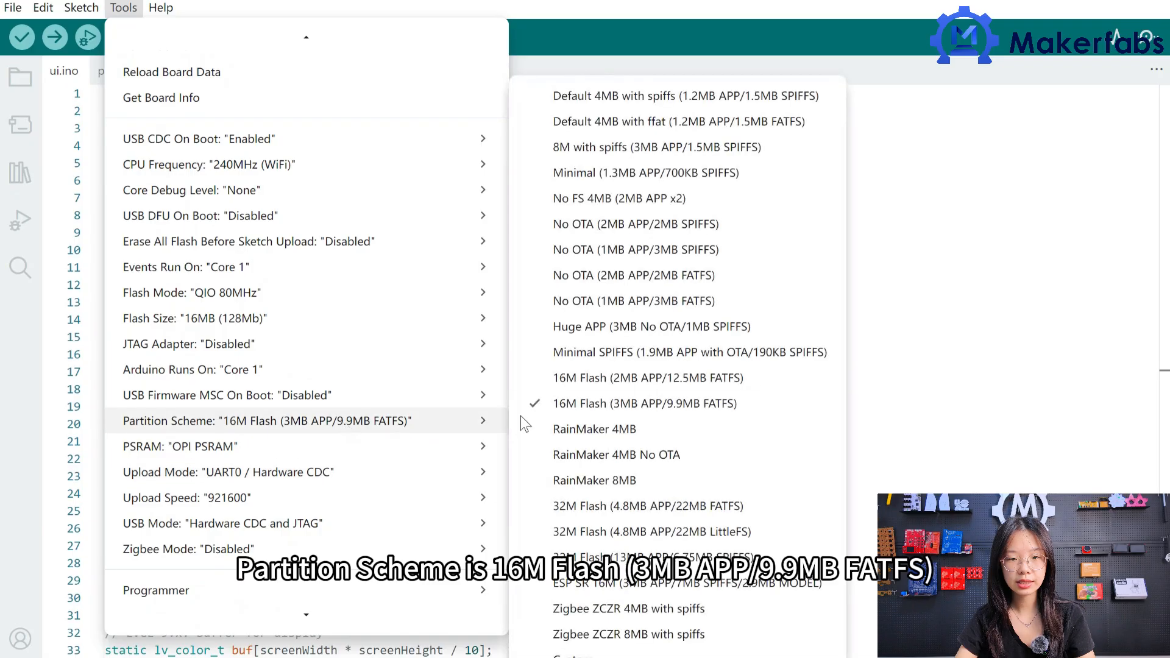
{"action": "left_click", "coordinate": [621, 401]}
Set PSRAM to OPI PSRAM and upload the sketch to the board.
{"action": "left_click", "coordinate": [123, 8]}
{"action": "scroll", "coordinate": [309, 610], "scroll_direction": "down", "scroll_amount": 3}
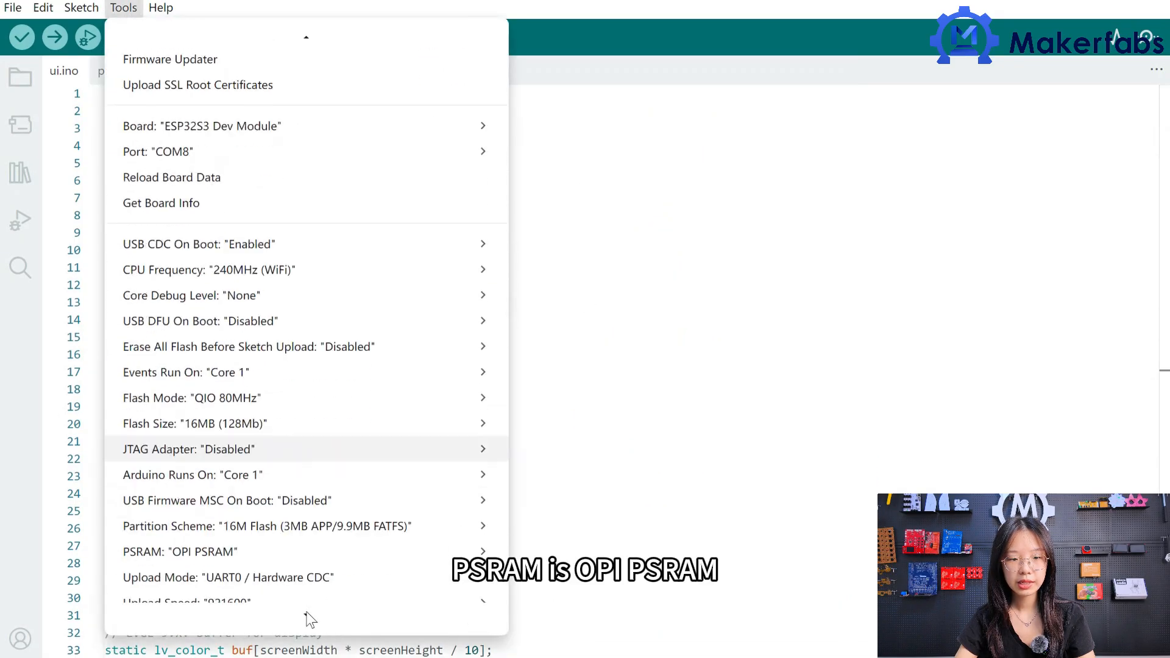
{"action": "mouse_move", "coordinate": [312, 450]}
{"action": "left_click", "coordinate": [566, 506]}
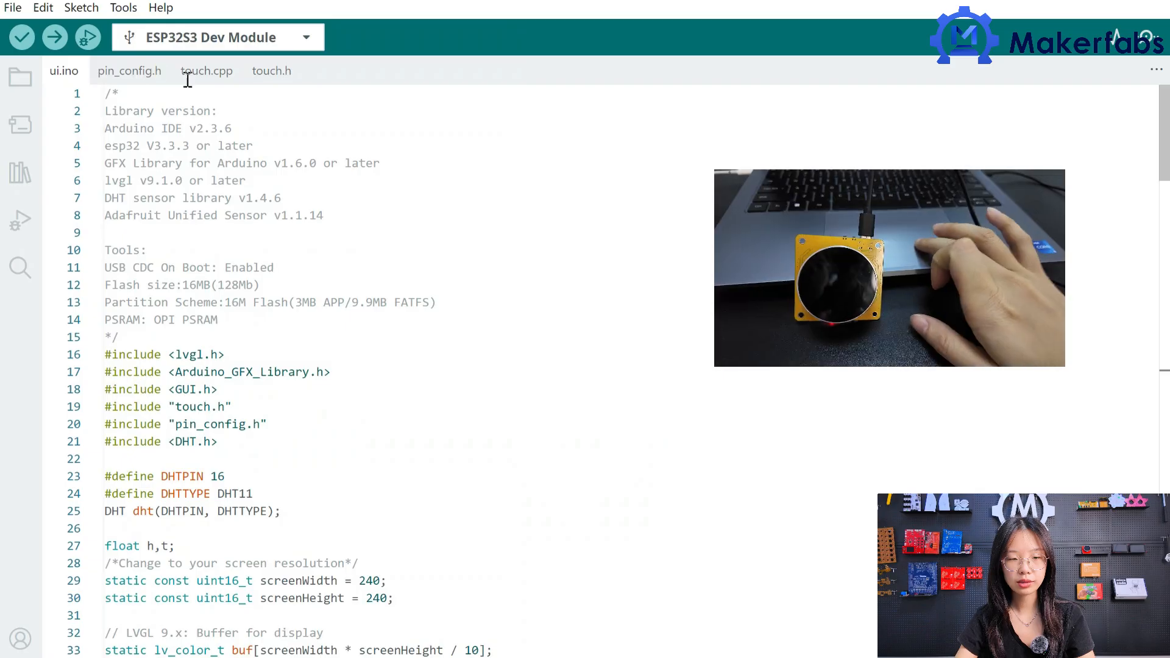
{"action": "left_click", "coordinate": [55, 38]}
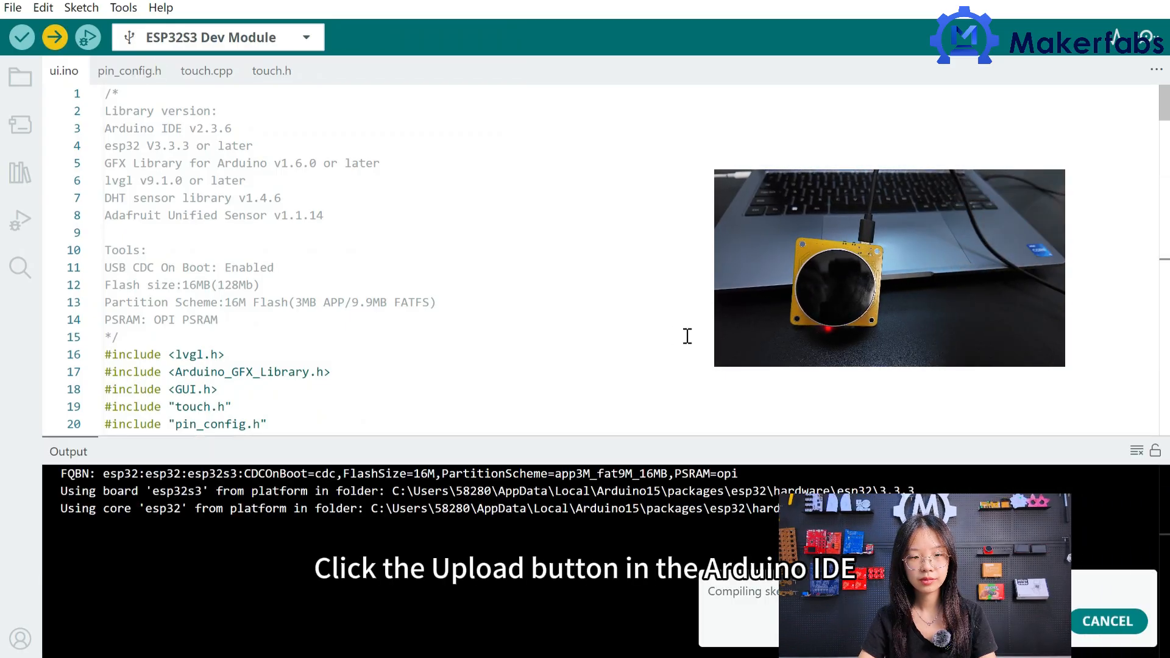